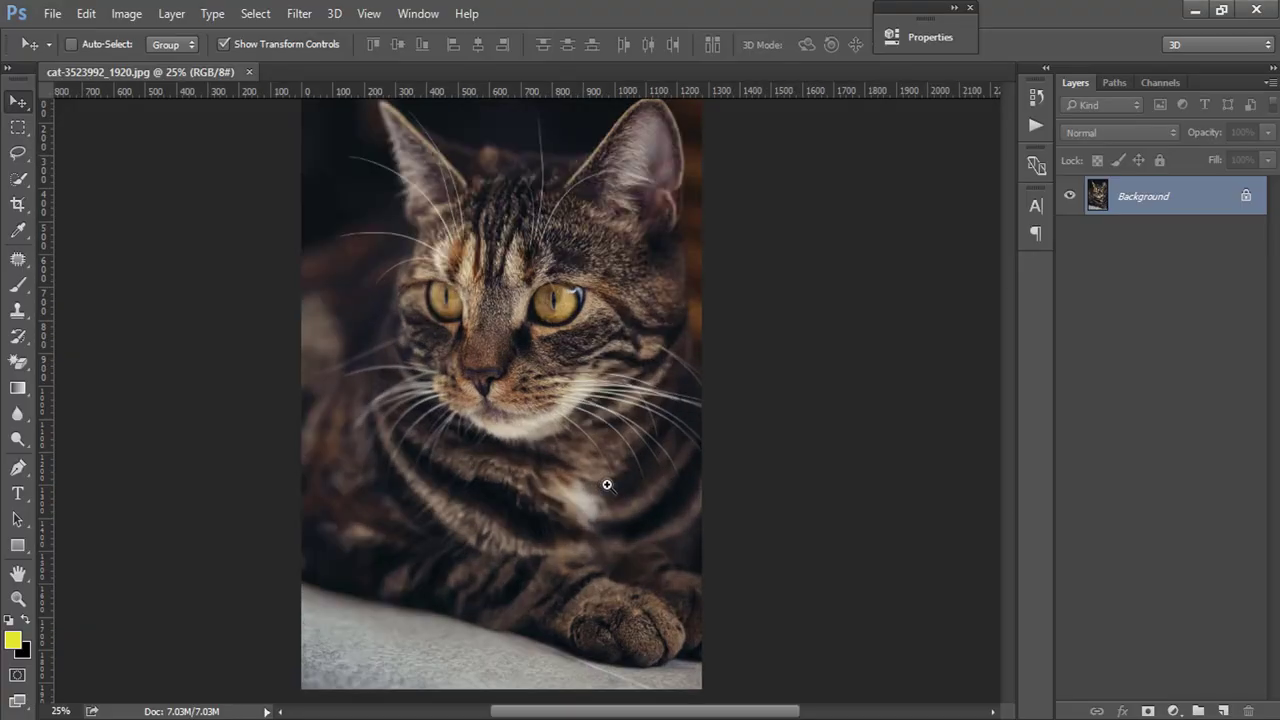
# Step: Zoom in on the cat photo and duplicate the Background layer as Background copy
pyautogui.hotkey('ctrl', '+')
pyautogui.moveTo(611, 500)
pyautogui.mouseDown()
pyautogui.moveTo(617, 517)
pyautogui.moveTo(617, 503)
pyautogui.mouseUp()
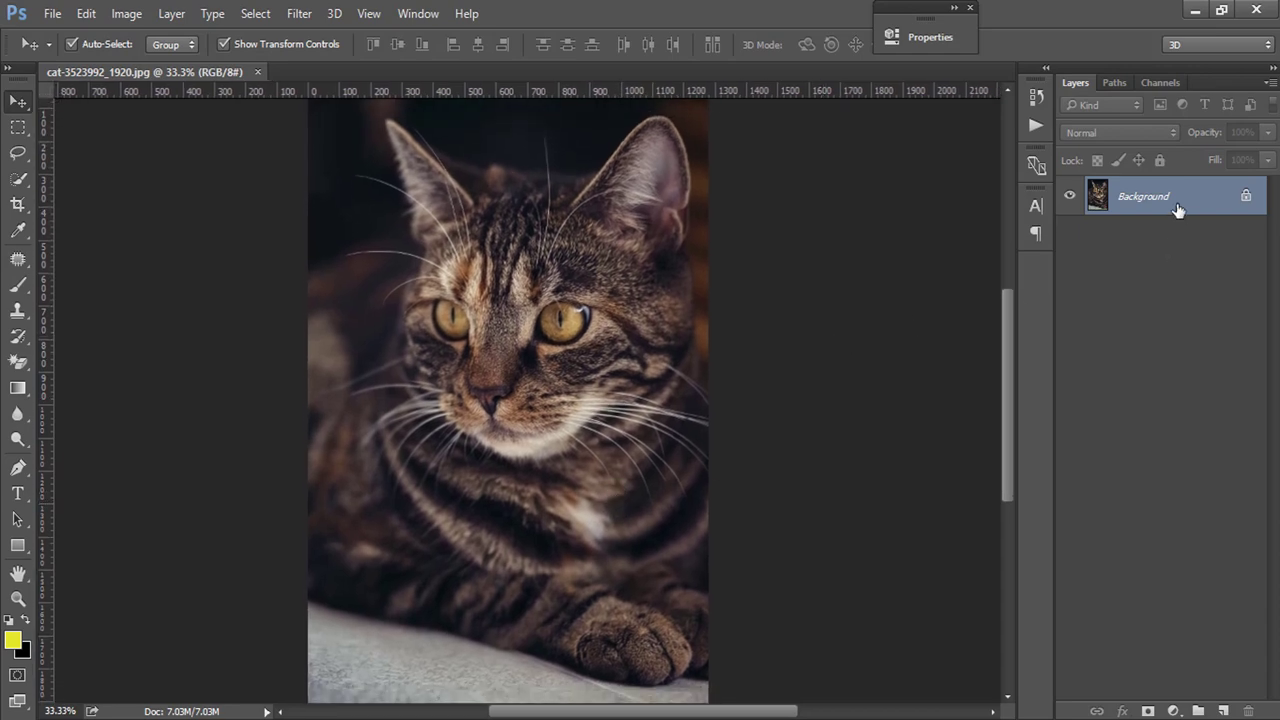
pyautogui.moveTo(1178, 208); pyautogui.dragTo(1222, 711)
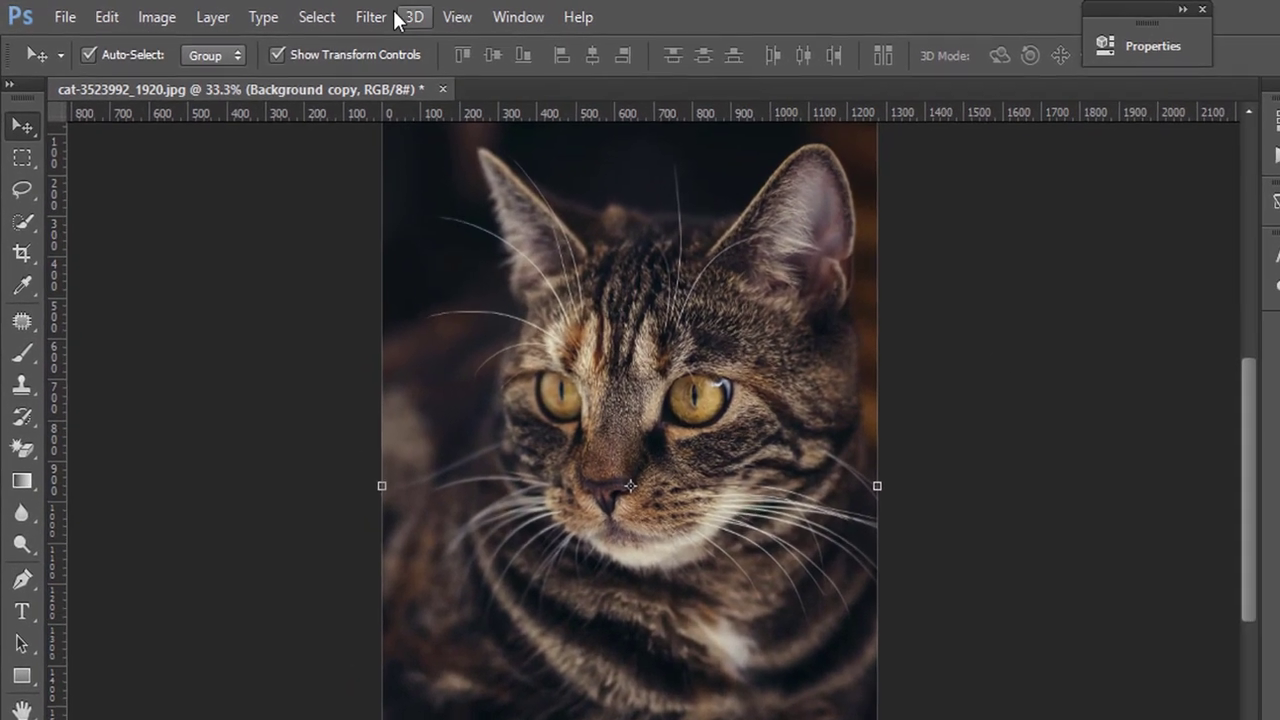
# Step: Open Camera Raw Filter; set Clarity +100, Shadows +75, Highlights -76, raise Vibrance, darken Blacks
pyautogui.click(371, 17)
pyautogui.click(439, 157)
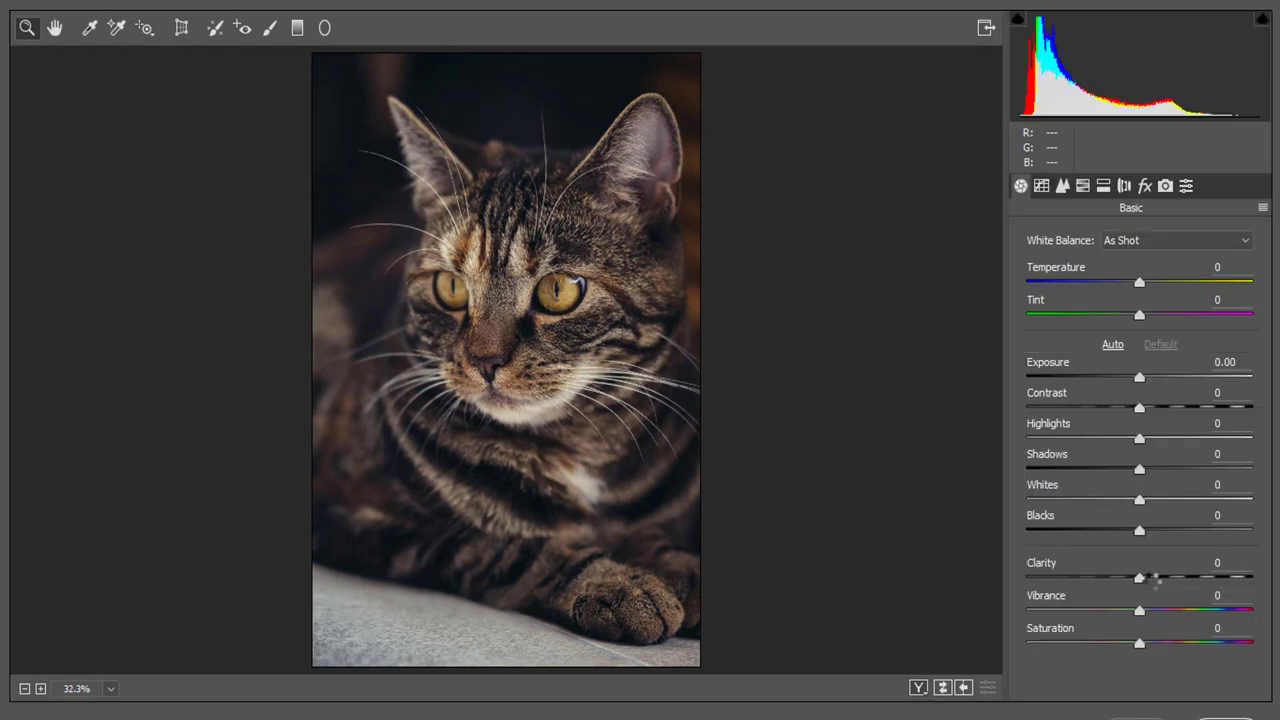
pyautogui.moveTo(1181, 585); pyautogui.dragTo(1252, 578)
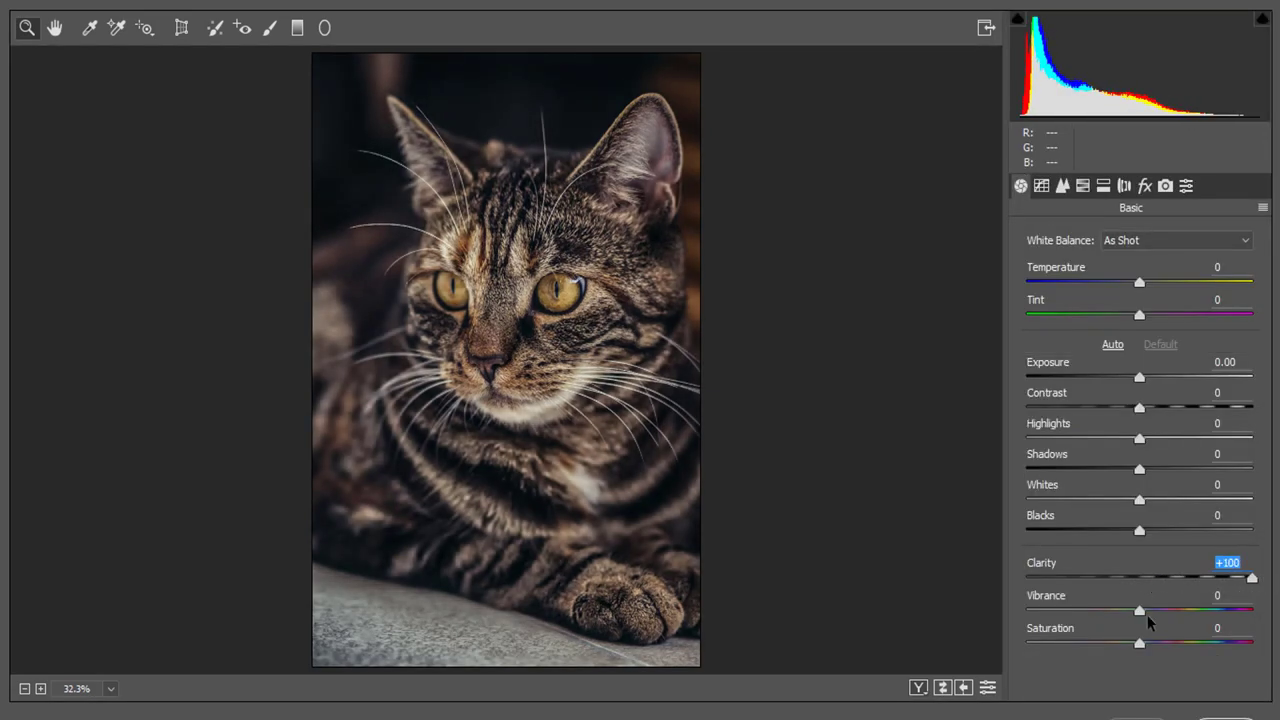
pyautogui.moveTo(1142, 610); pyautogui.dragTo(1167, 612)
pyautogui.moveTo(1140, 535)
pyautogui.mouseDown()
pyautogui.moveTo(1158, 534)
pyautogui.moveTo(1111, 541)
pyautogui.mouseUp()
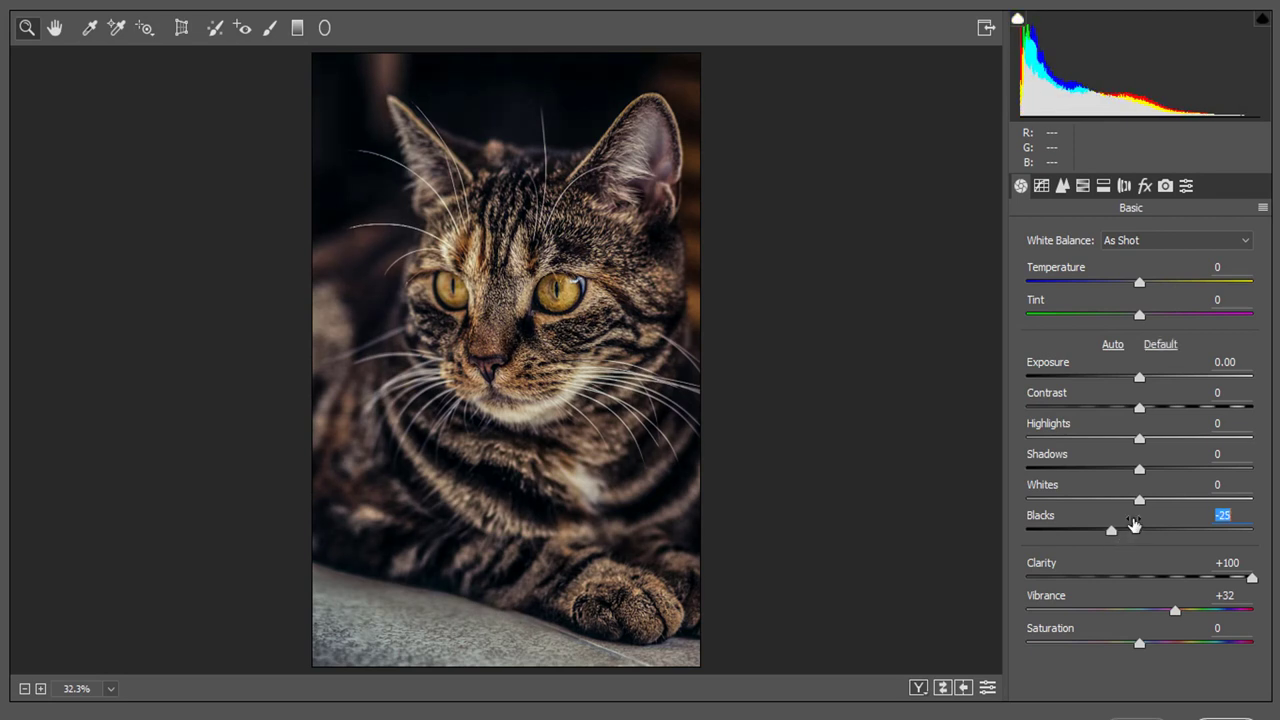
pyautogui.moveTo(1138, 470); pyautogui.dragTo(1254, 470)
pyautogui.moveTo(1139, 439)
pyautogui.mouseDown()
pyautogui.moveTo(965, 467)
pyautogui.moveTo(1054, 470)
pyautogui.mouseUp()
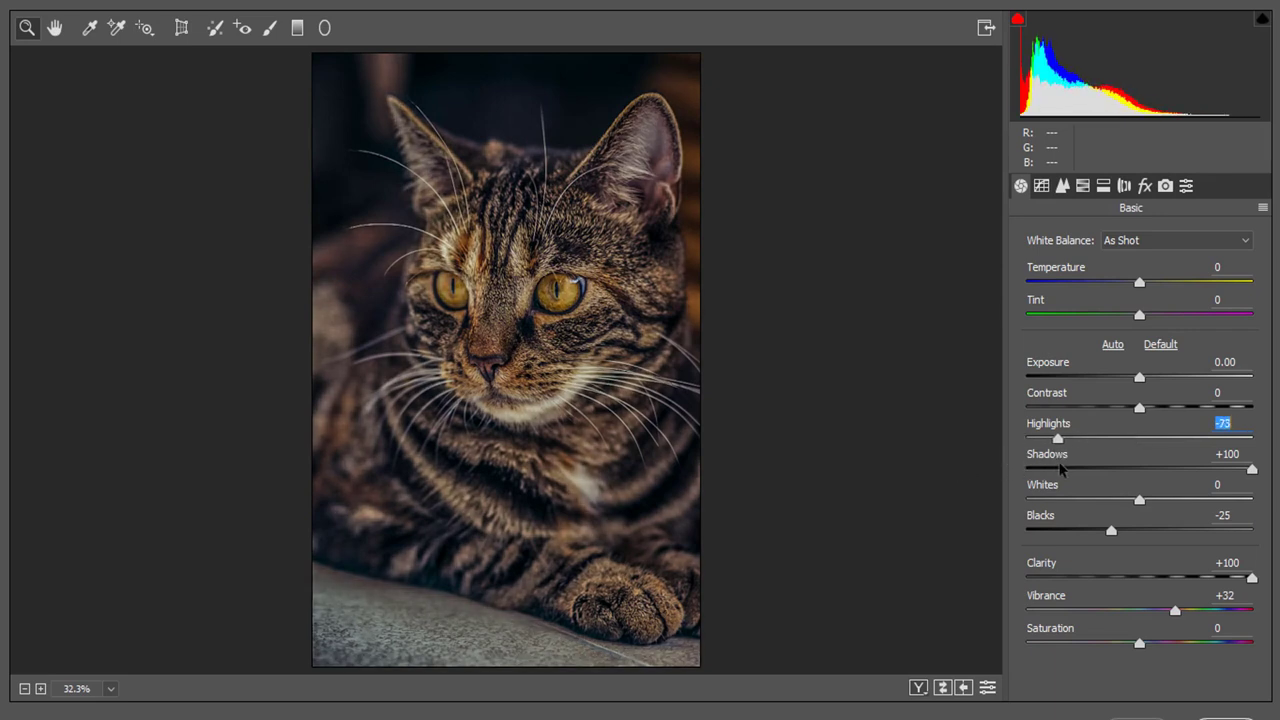
# Step: Set Whites +42, Blacks -29, add Contrast, Tint +13, and Vibrance +18
pyautogui.moveTo(1171, 508); pyautogui.dragTo(1191, 507)
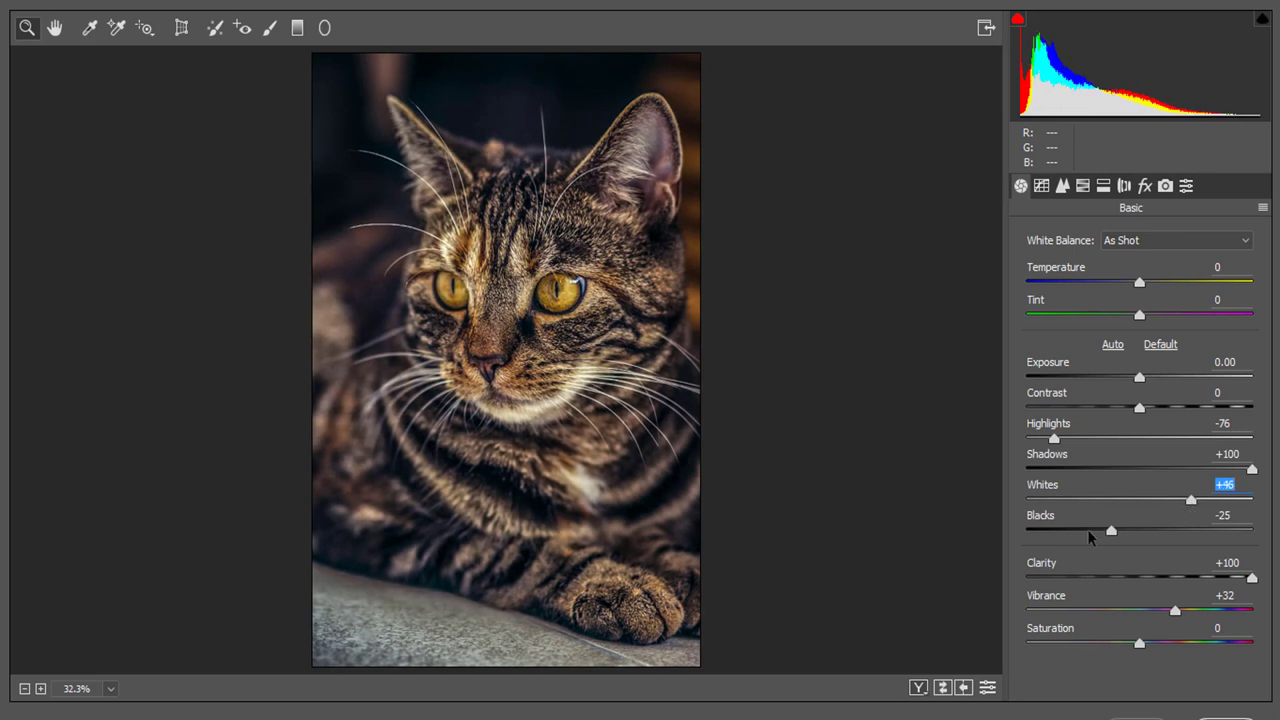
pyautogui.moveTo(1115, 538)
pyautogui.mouseDown()
pyautogui.moveTo(1093, 536)
pyautogui.moveTo(1109, 525)
pyautogui.mouseUp()
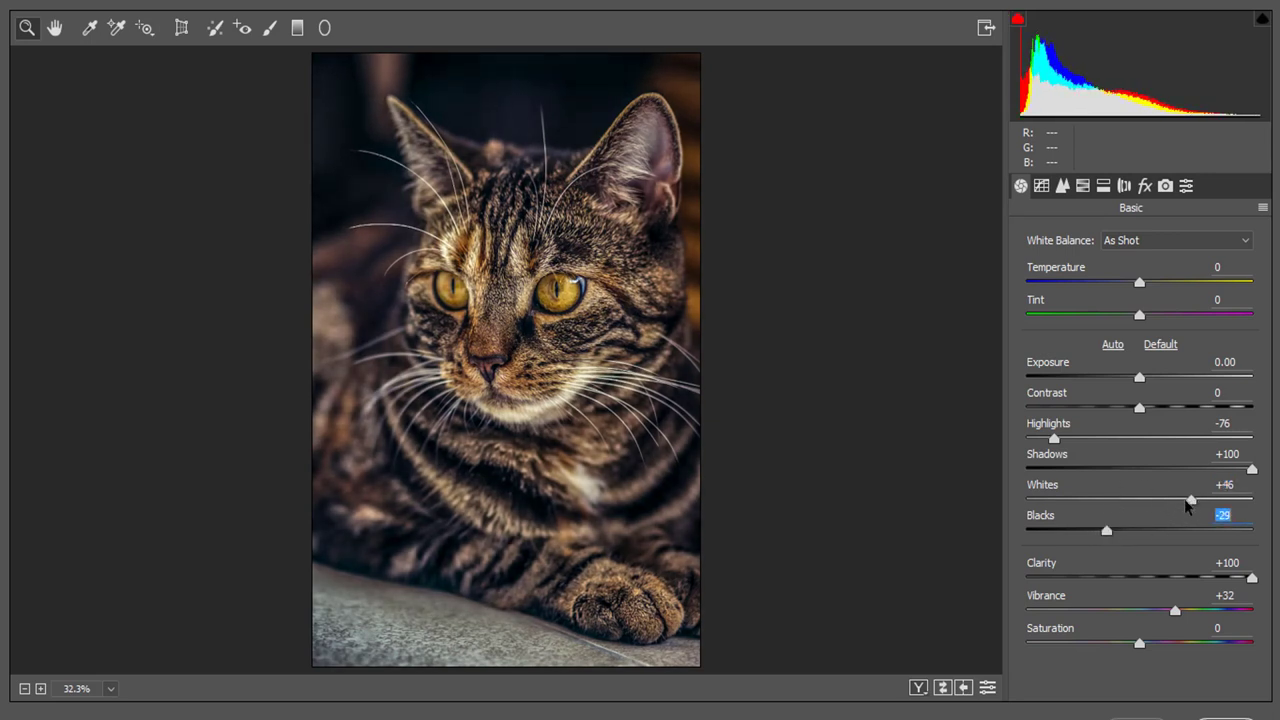
pyautogui.moveTo(1190, 502); pyautogui.dragTo(1224, 470)
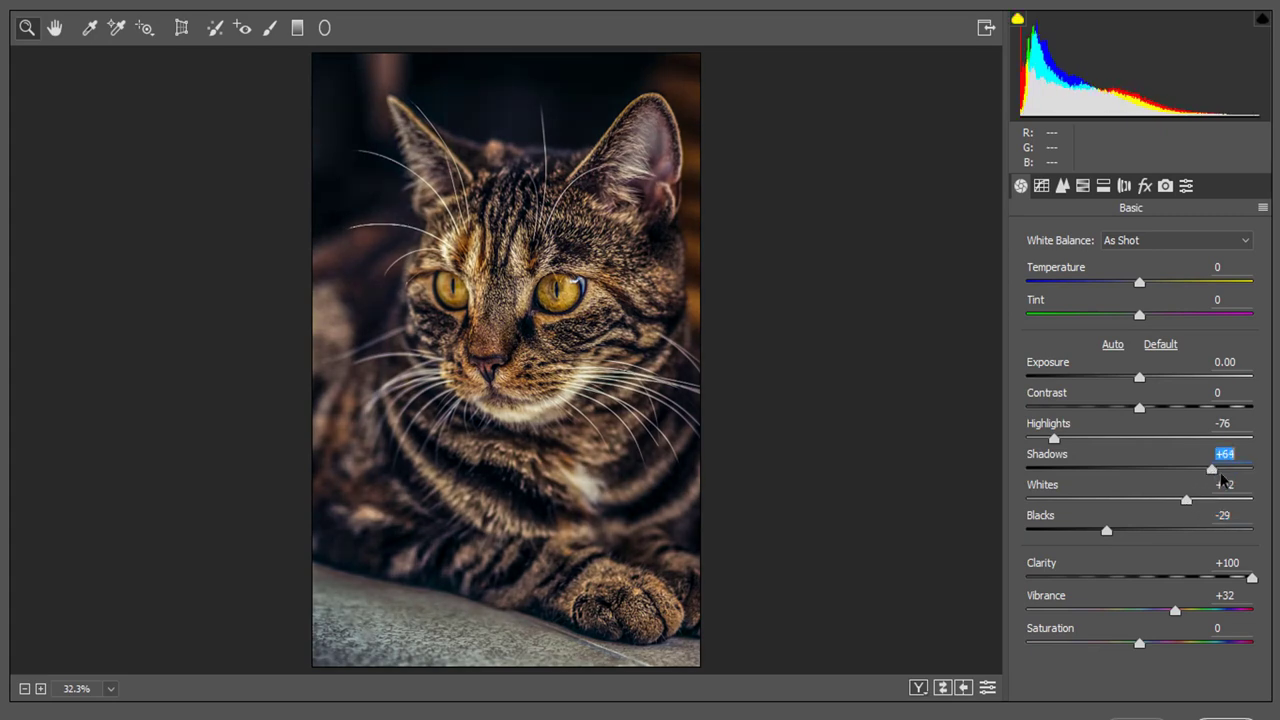
pyautogui.moveTo(1139, 408)
pyautogui.mouseDown()
pyautogui.moveTo(1161, 410)
pyautogui.moveTo(1141, 409)
pyautogui.mouseUp()
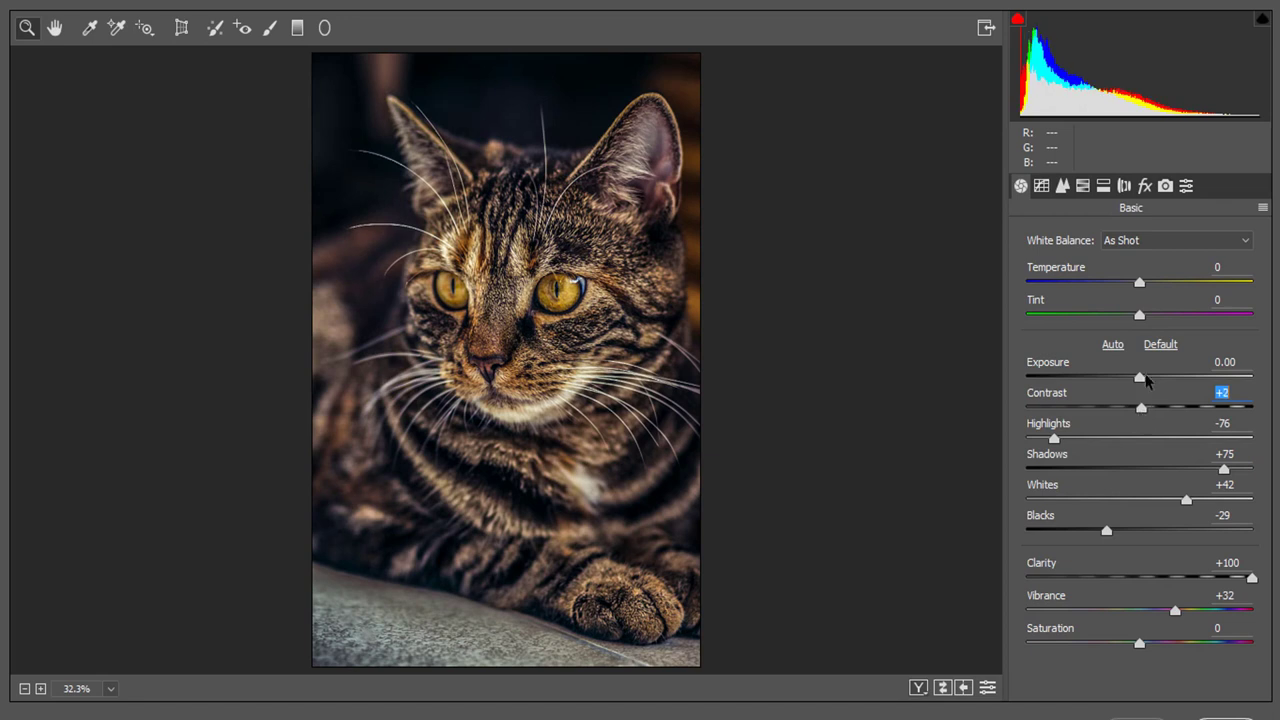
pyautogui.moveTo(1139, 285); pyautogui.dragTo(1160, 318)
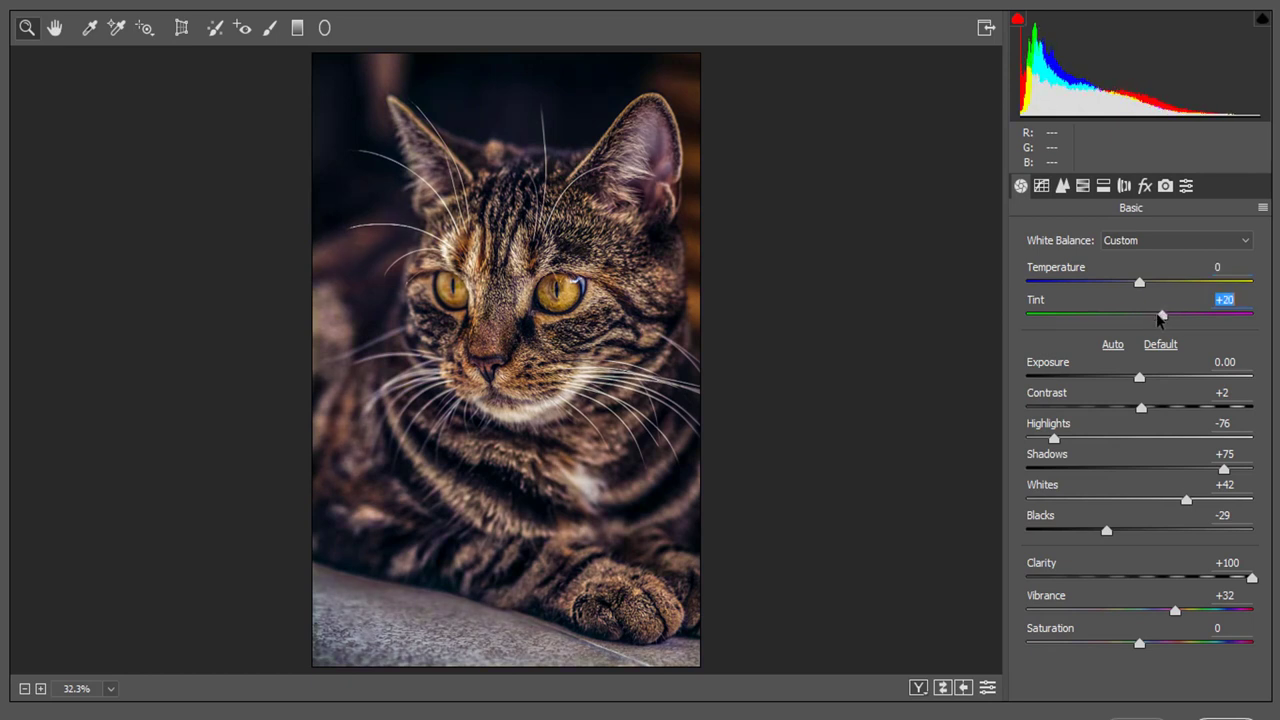
pyautogui.click(1156, 612)
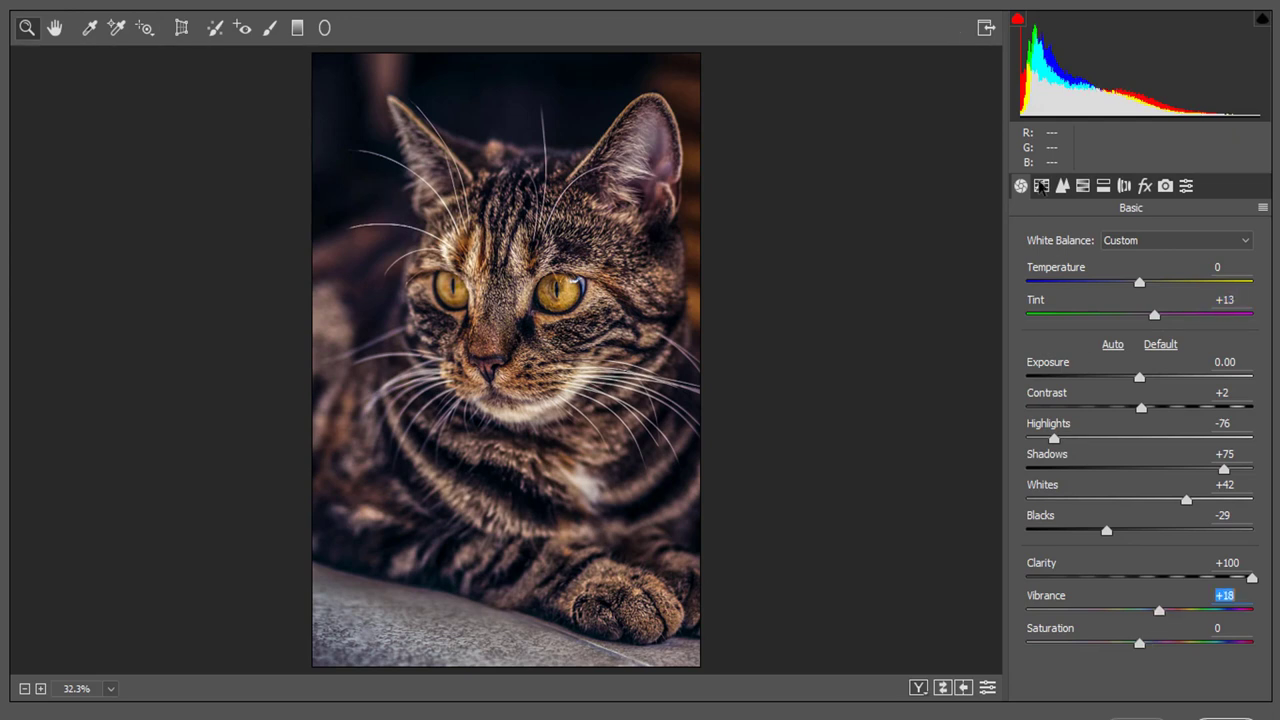
# Step: Set parametric Tone Curve Shadows -4, Darks -13, Lights +7, and reset Highlights
pyautogui.click(1041, 186)
pyautogui.click(1107, 638)
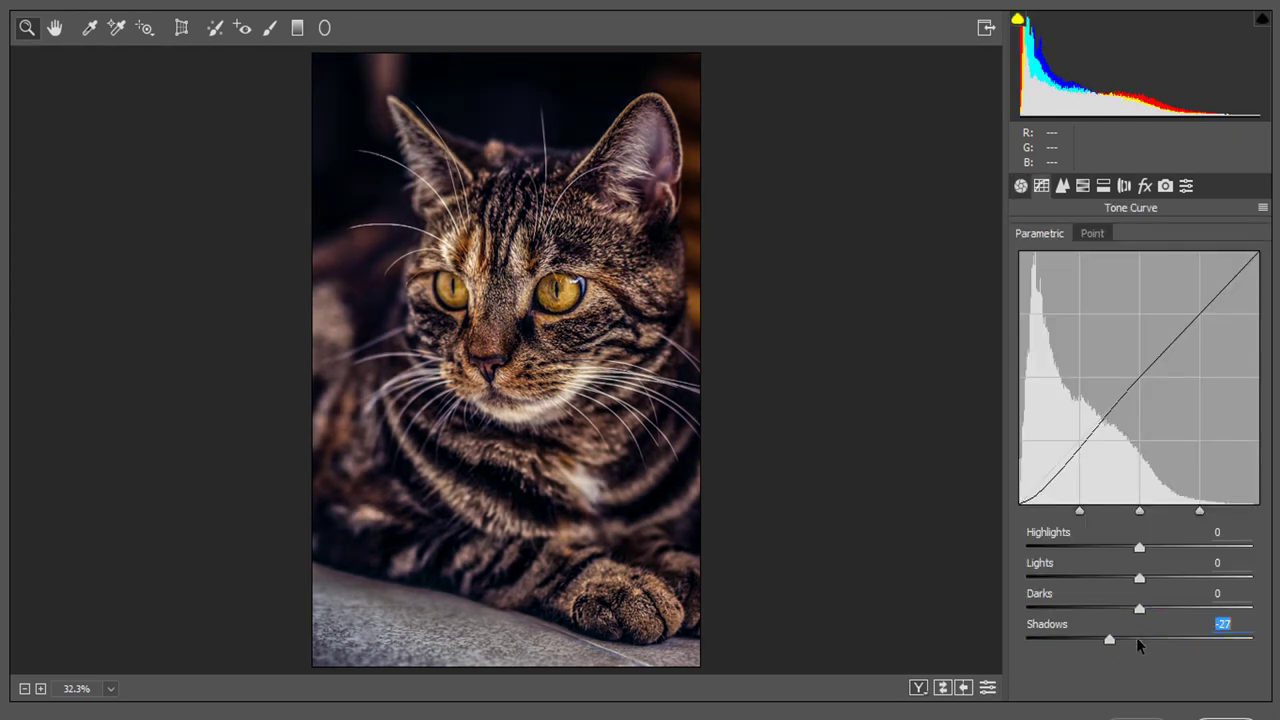
pyautogui.click(1136, 638)
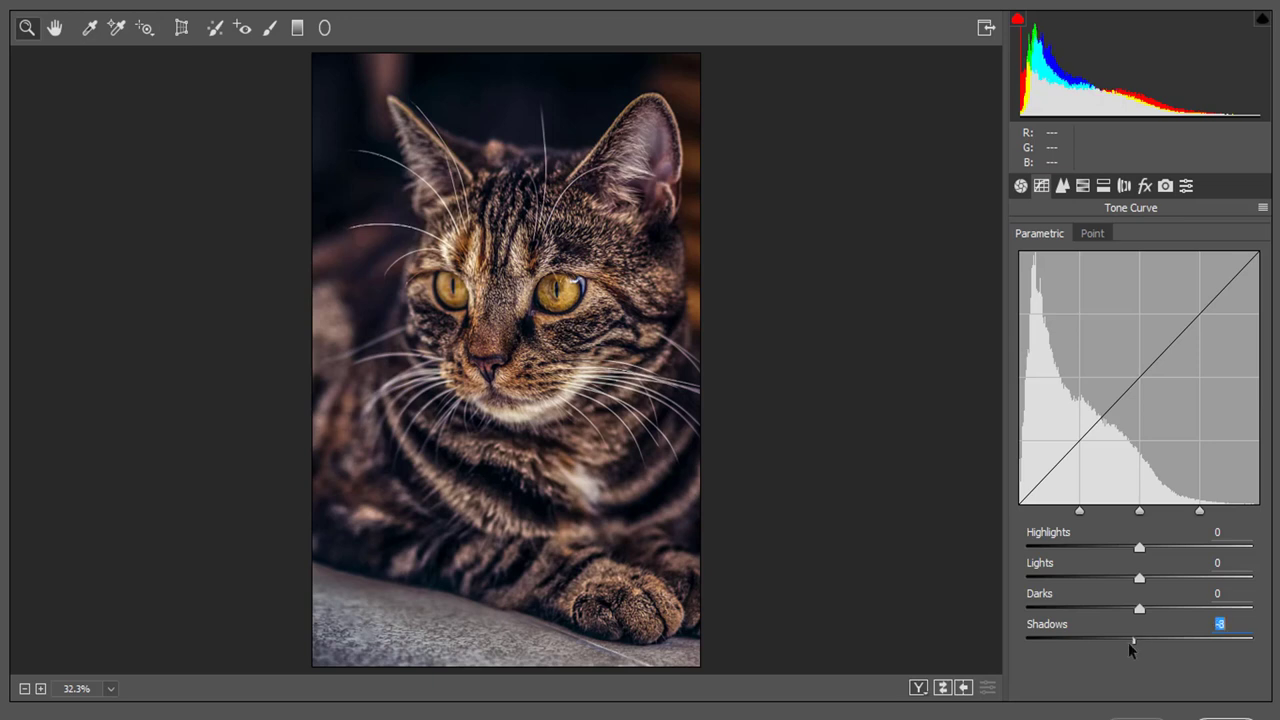
pyautogui.click(1135, 639)
pyautogui.click(1131, 609)
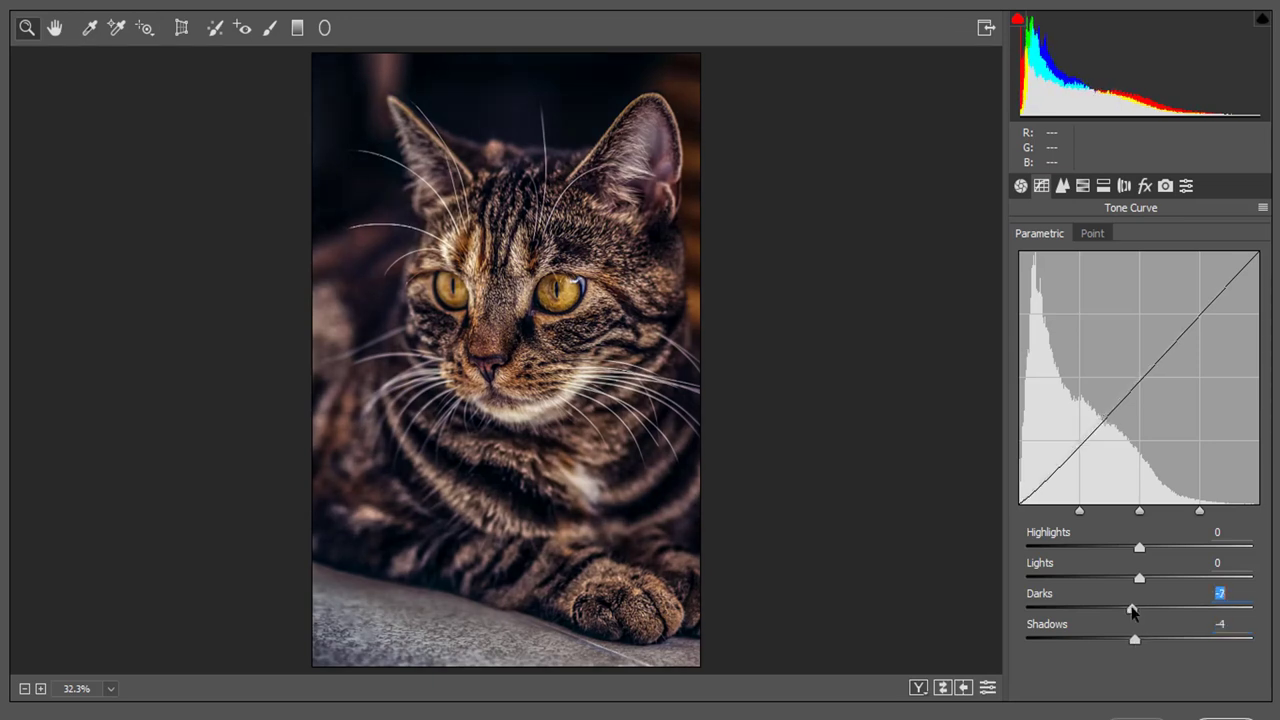
pyautogui.moveTo(1131, 609); pyautogui.dragTo(1150, 612)
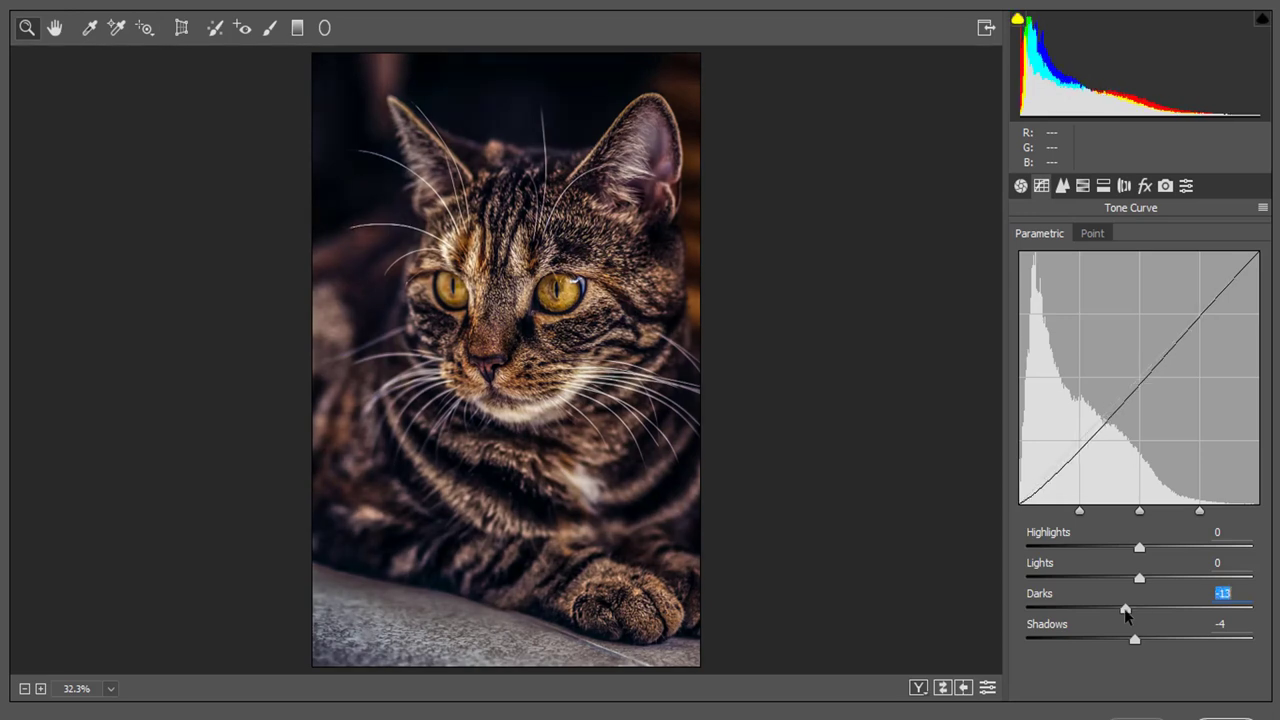
pyautogui.click(1148, 578)
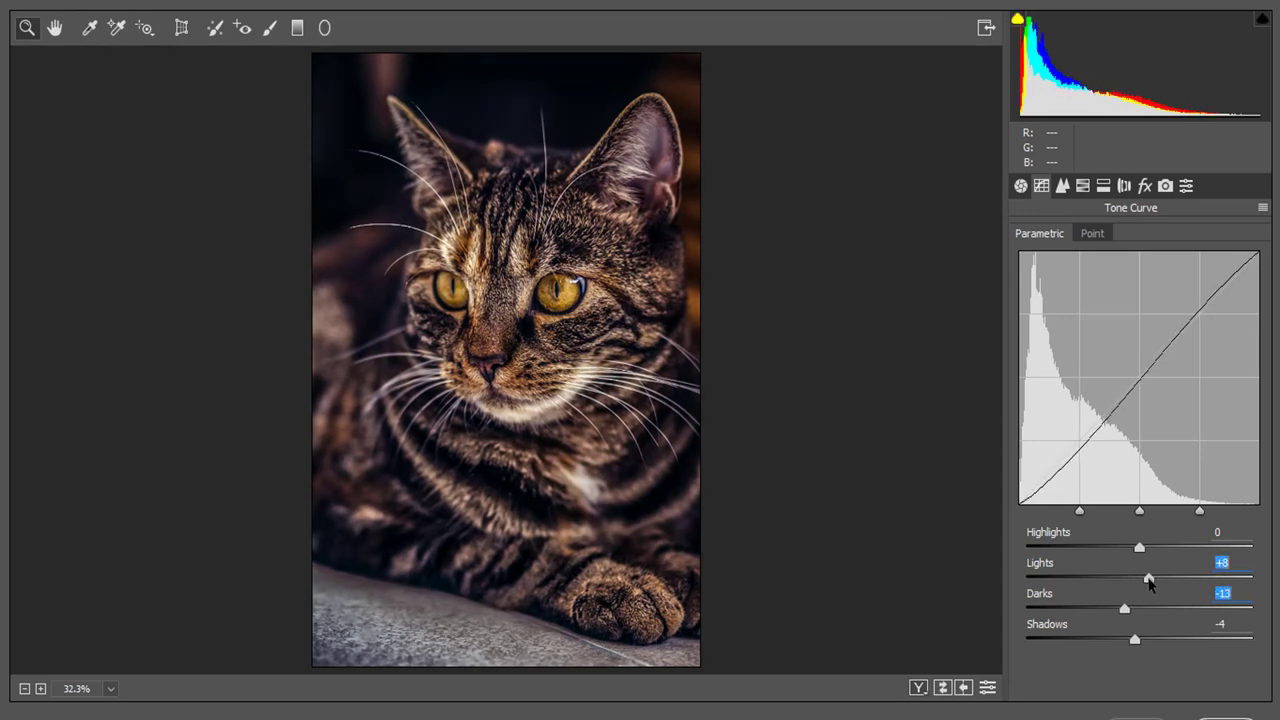
pyautogui.moveTo(1148, 579); pyautogui.dragTo(1090, 548)
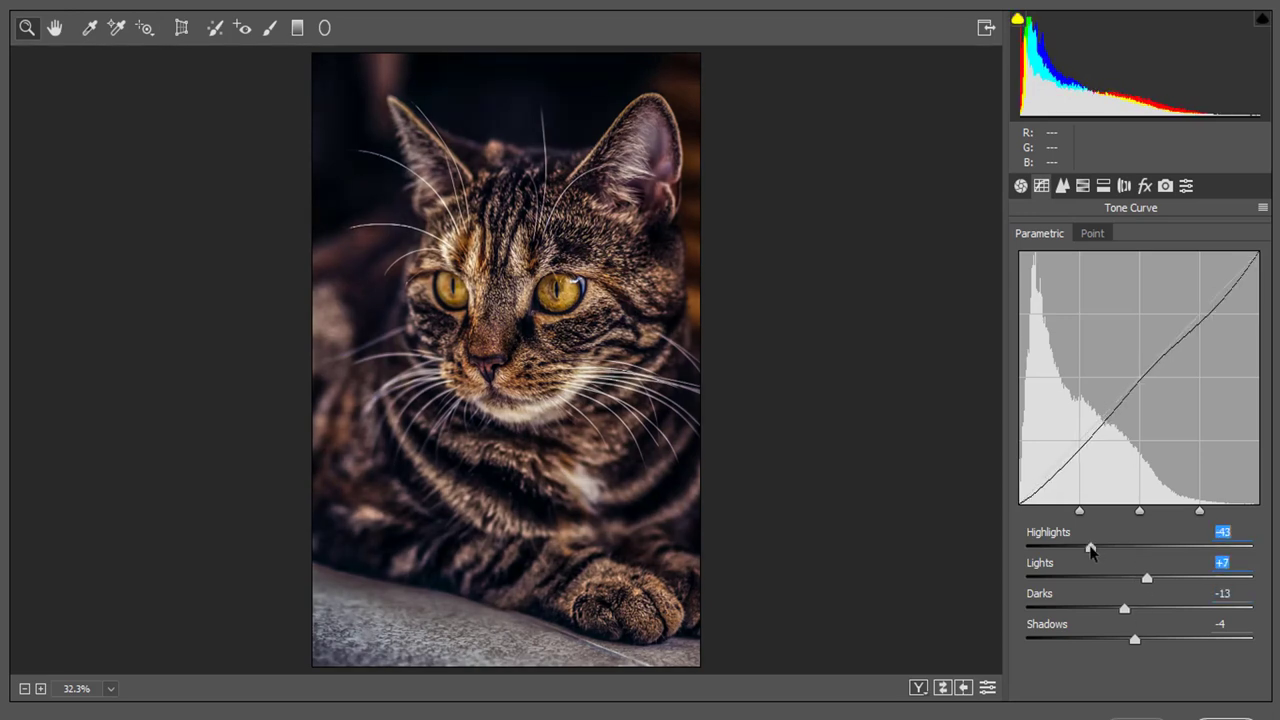
pyautogui.doubleClick(1090, 548)
# Step: Set Detail sharpening Amount to 47 and look through the HSL, Split Toning and Lens panels
pyautogui.click(1062, 186)
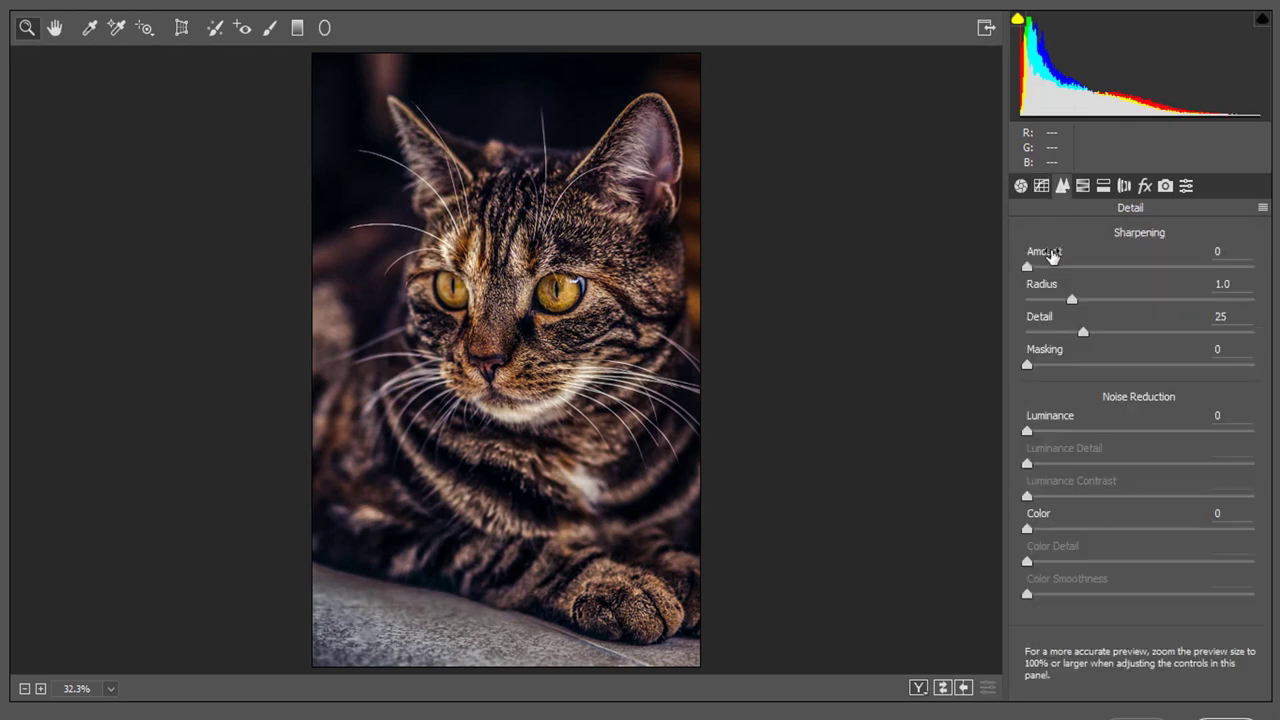
pyautogui.moveTo(1076, 267); pyautogui.dragTo(1097, 267)
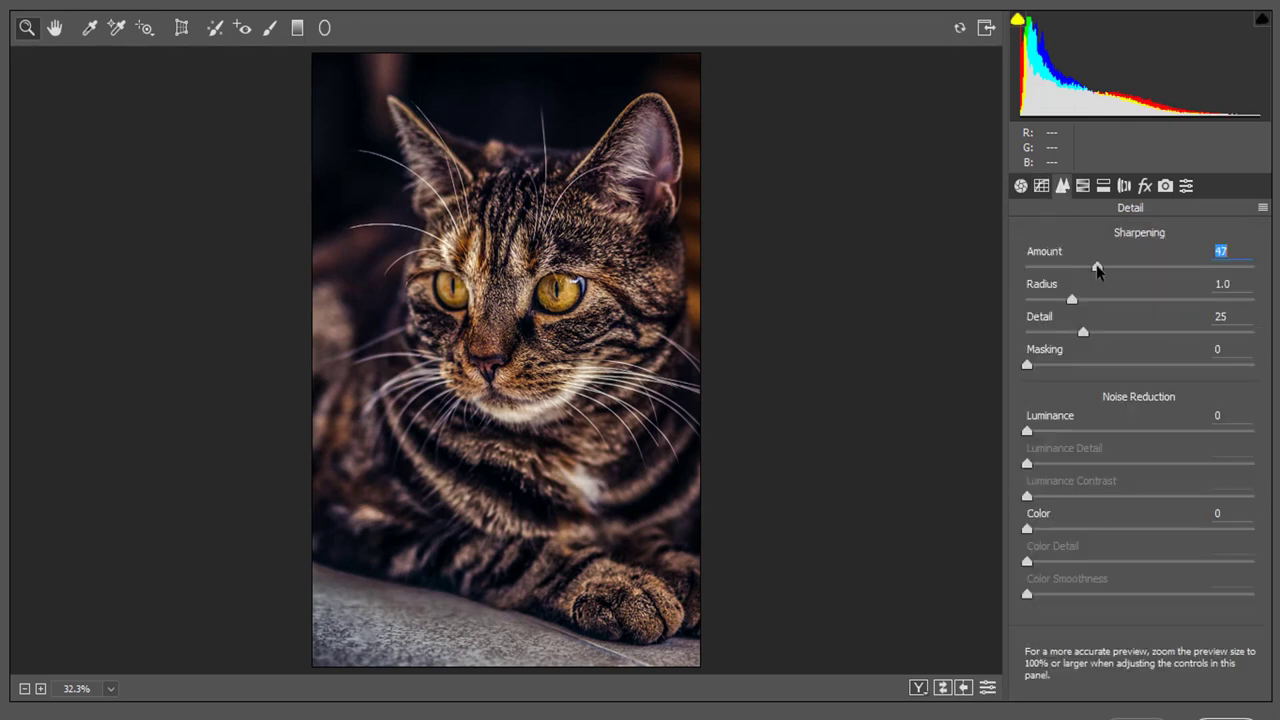
pyautogui.click(1083, 187)
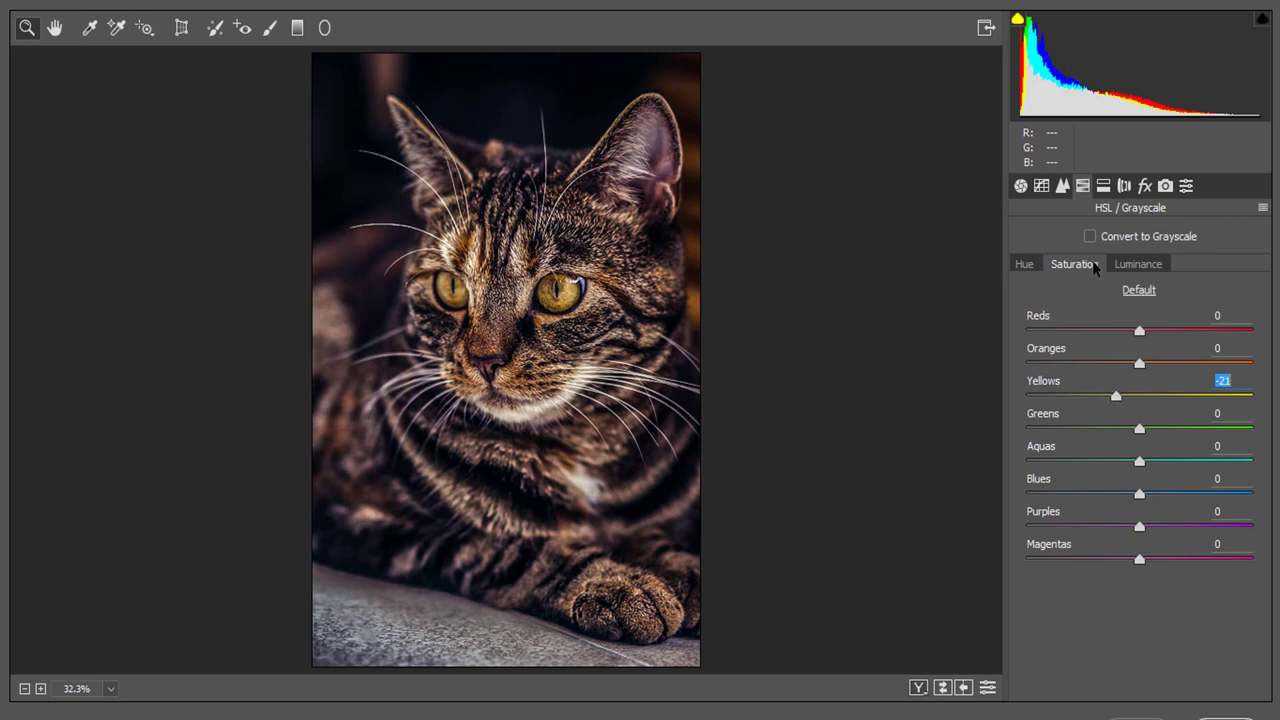
pyautogui.click(1104, 187)
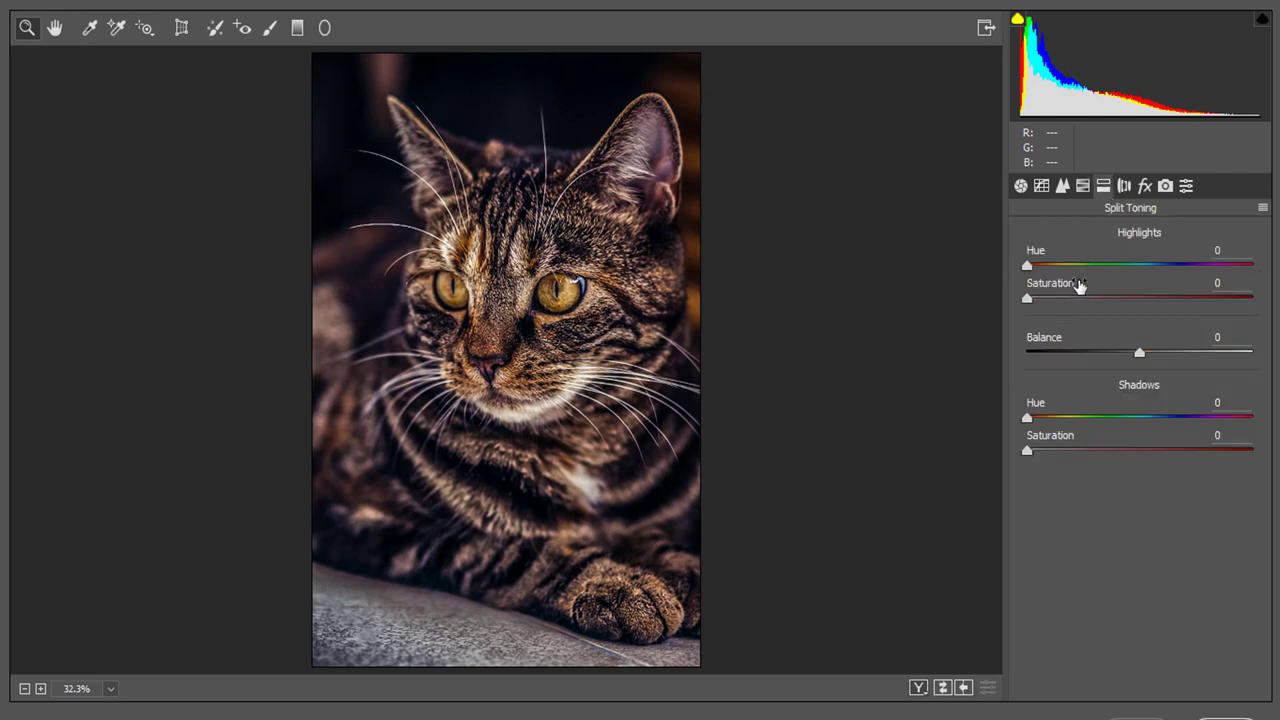
pyautogui.click(1125, 187)
# Step: In Effects, set Dehaze to +6 and add a subtle -10 vignette
pyautogui.click(1145, 186)
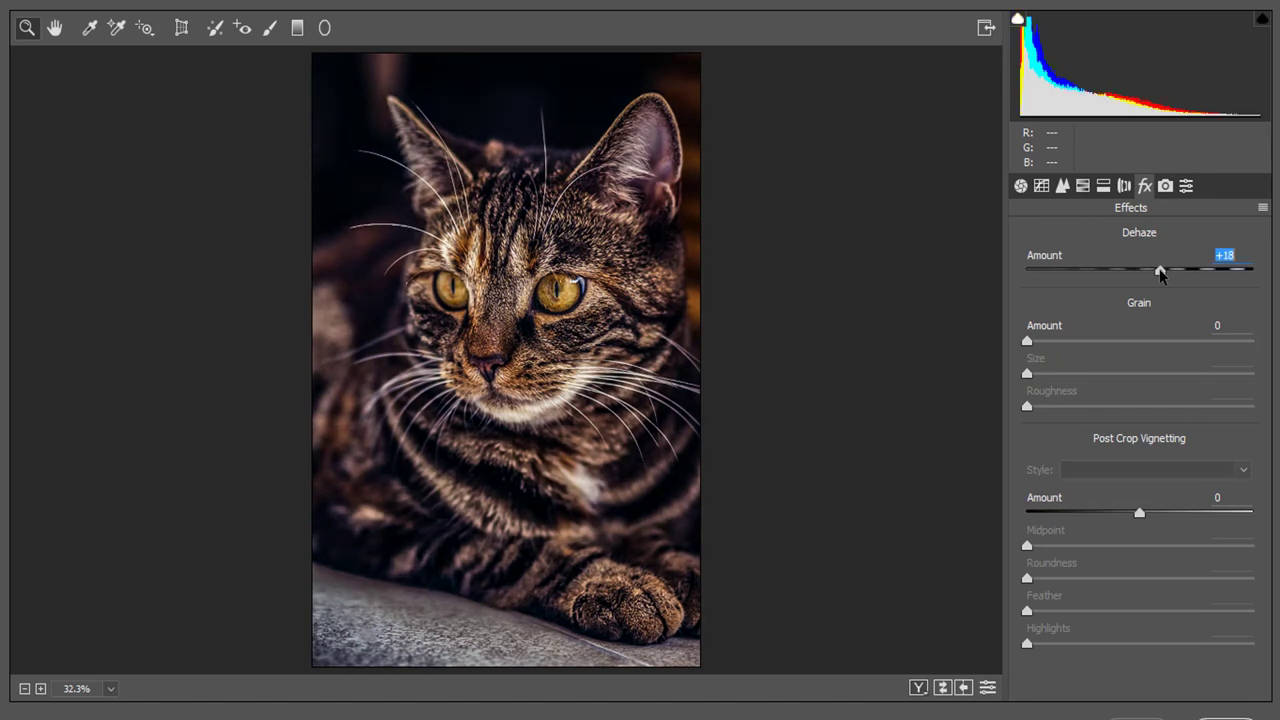
pyautogui.doubleClick(1159, 272)
pyautogui.click(1149, 277)
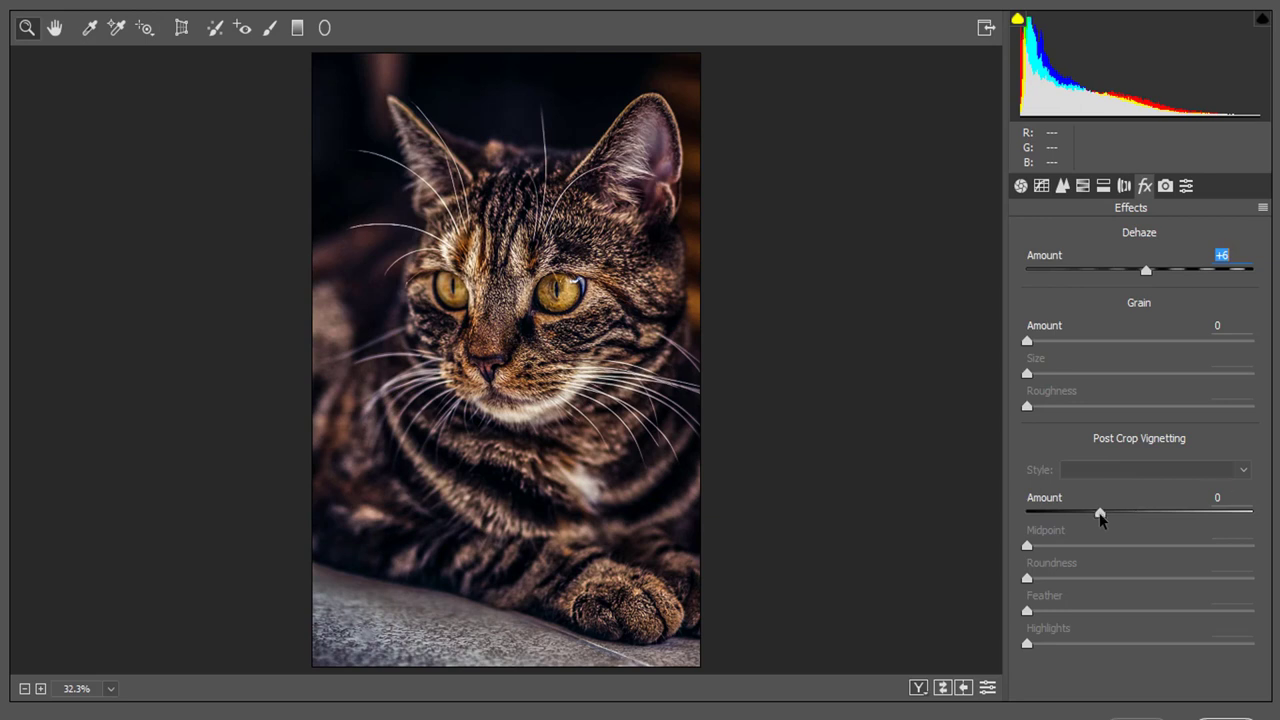
pyautogui.click(1100, 513)
pyautogui.moveTo(1100, 516); pyautogui.dragTo(1129, 514)
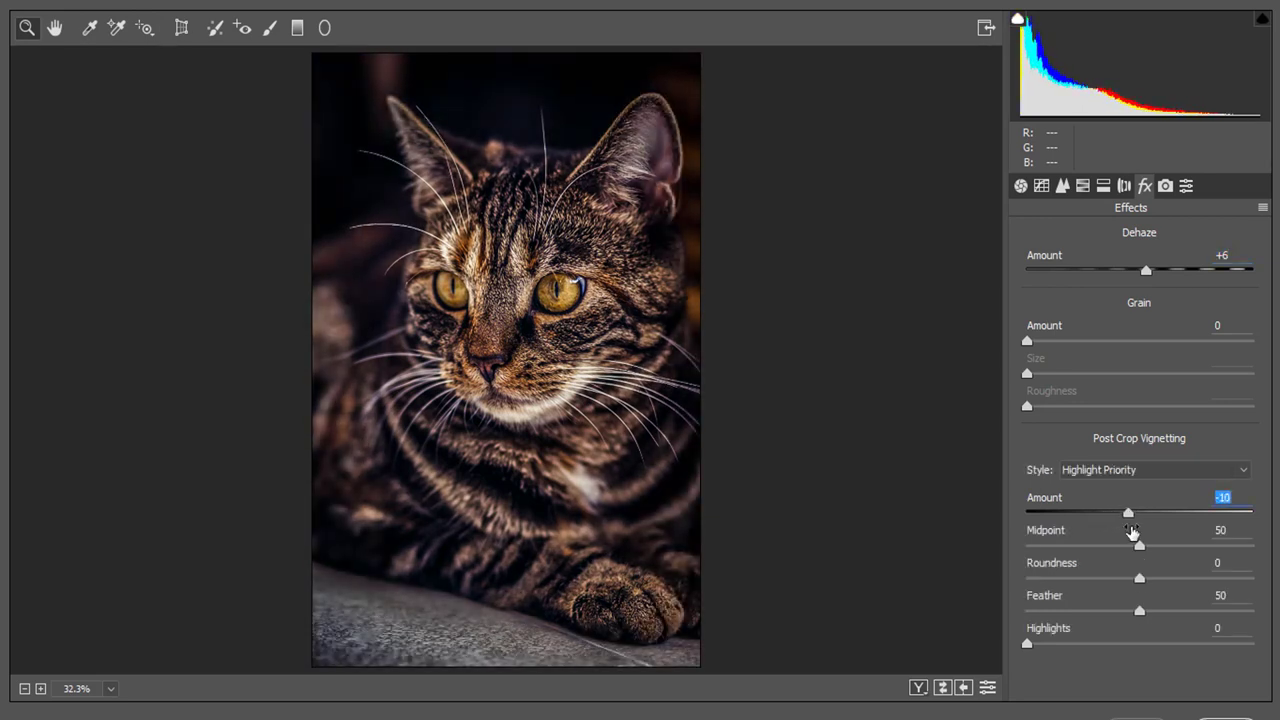
# Step: Set Camera Calibration Blue Primary saturation to +18 and apply the Camera Raw filter
pyautogui.click(1167, 186)
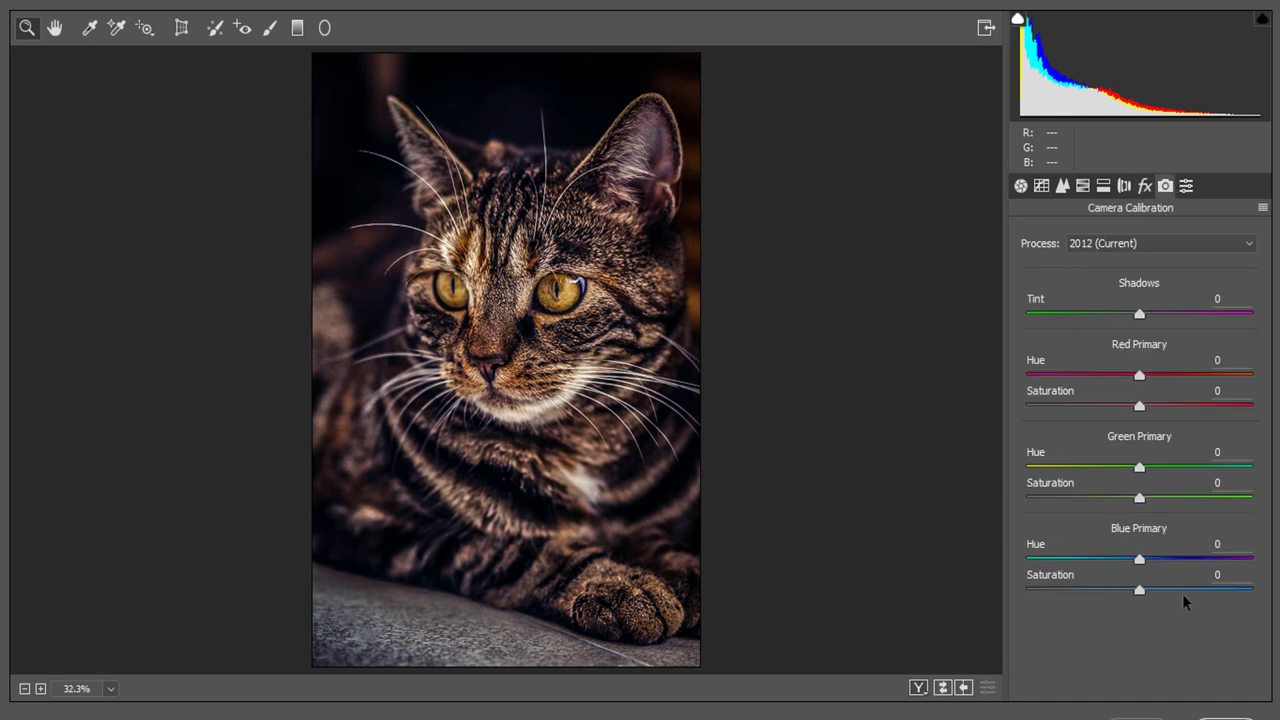
pyautogui.click(1184, 592)
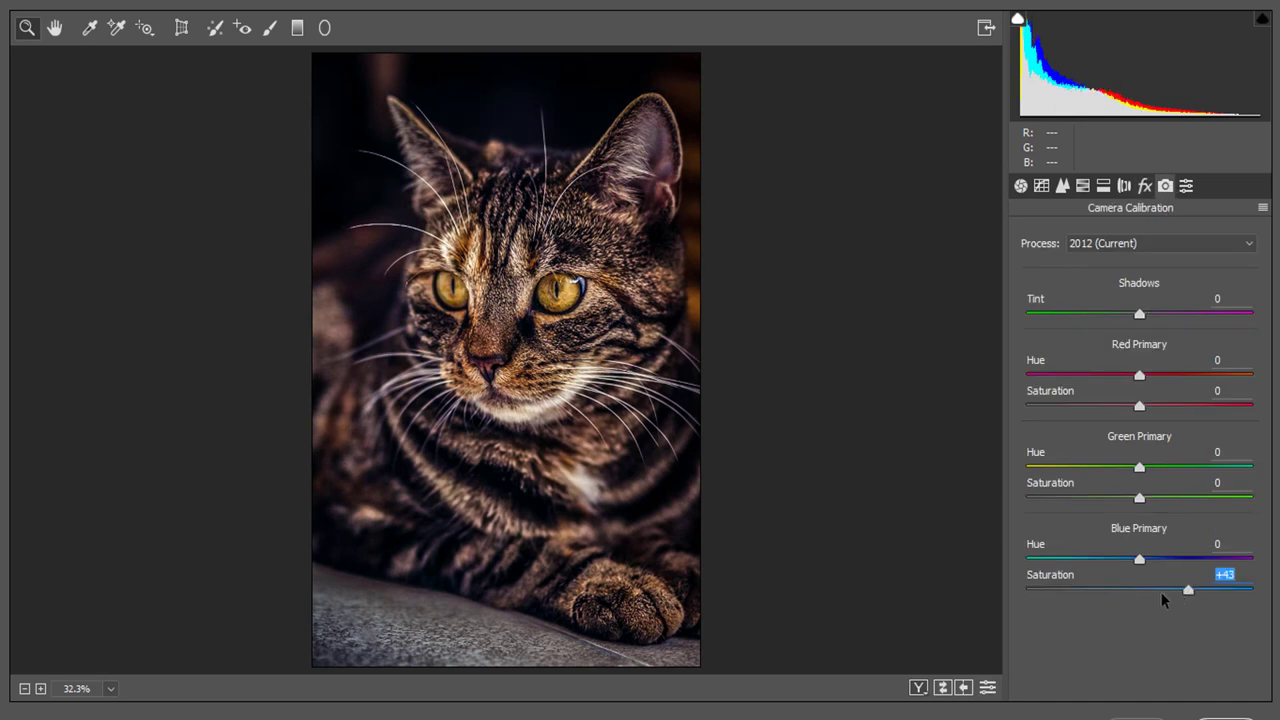
pyautogui.click(1161, 592)
pyautogui.press('Return')
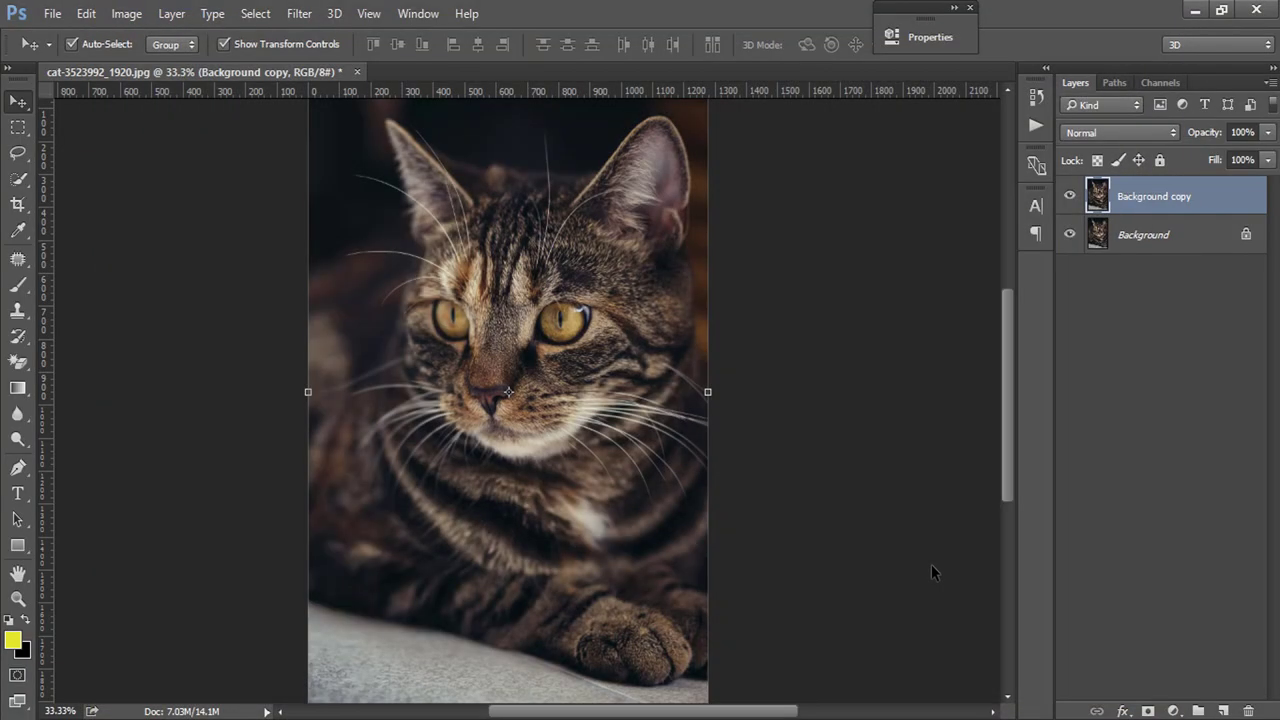
# Step: Zoom to 100% on the cat's eyes and make Background copy the active layer
pyautogui.click(880, 477)
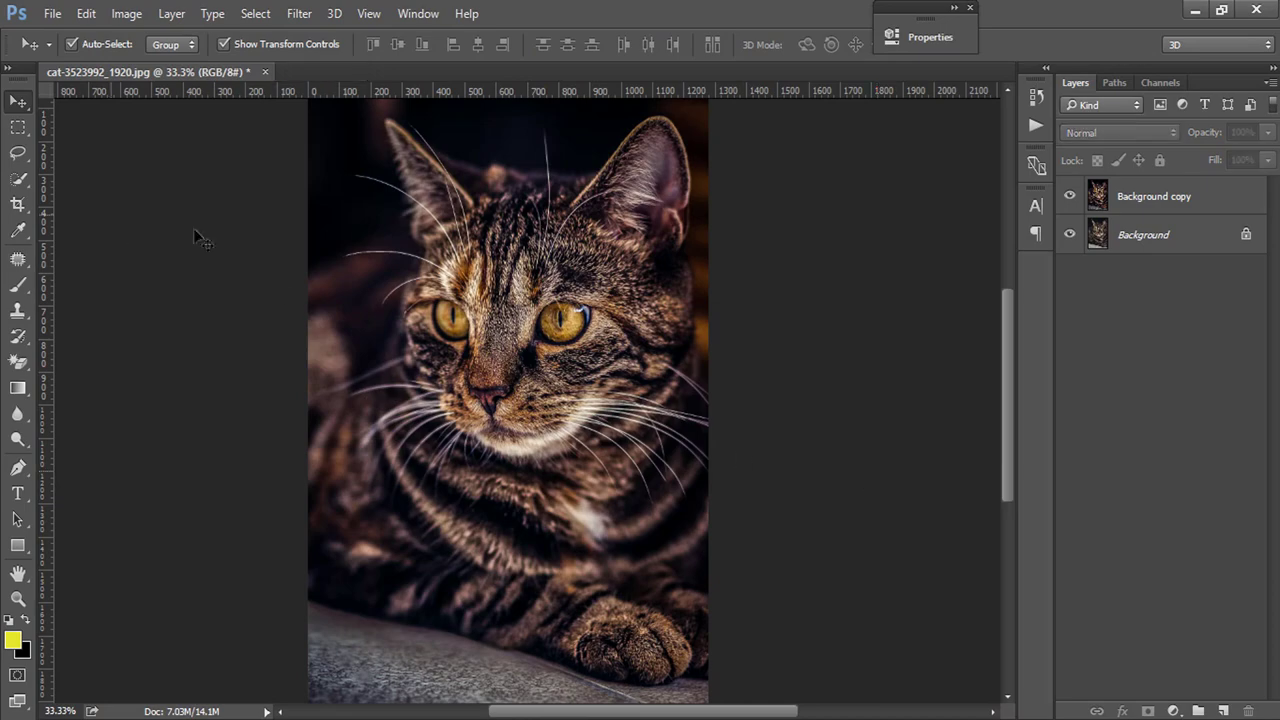
pyautogui.keyDown('ctrl'); pyautogui.click(580, 317); pyautogui.keyUp('ctrl')
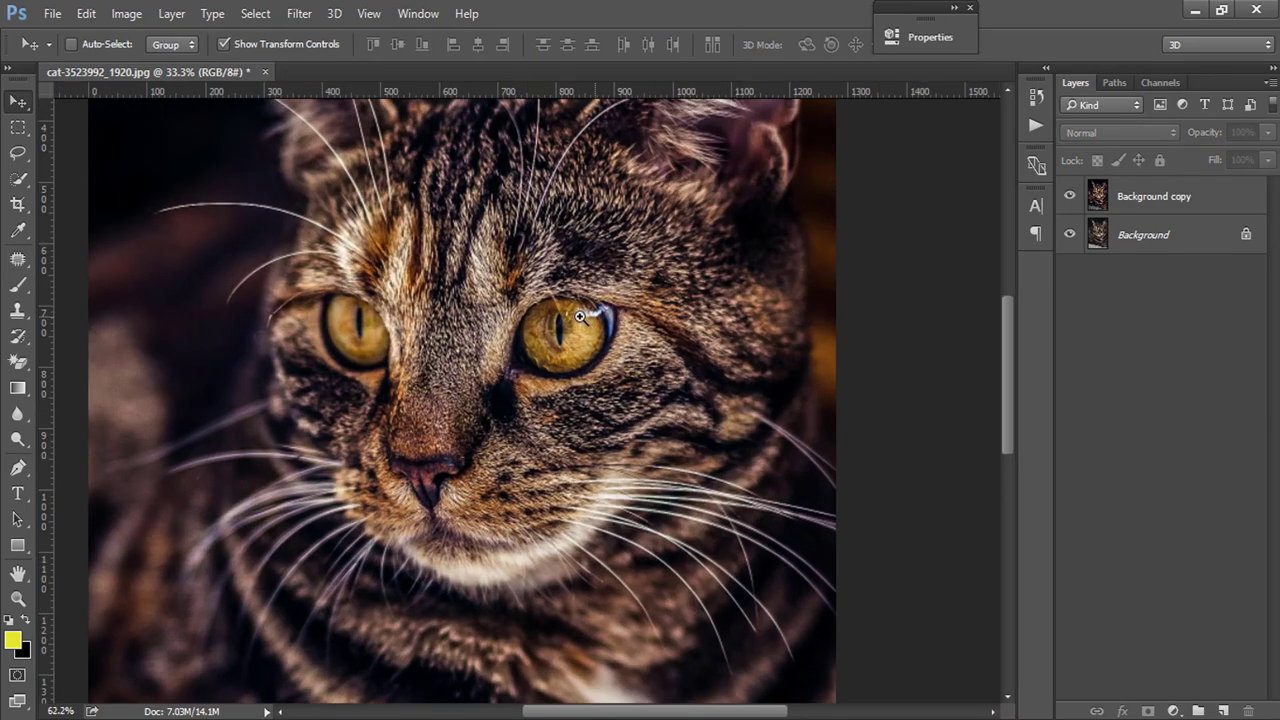
pyautogui.keyDown('ctrl'); pyautogui.click(580, 317); pyautogui.keyUp('ctrl')
pyautogui.keyDown('ctrl'); pyautogui.click(582, 330); pyautogui.keyUp('ctrl')
pyautogui.moveTo(586, 344); pyautogui.dragTo(618, 362)
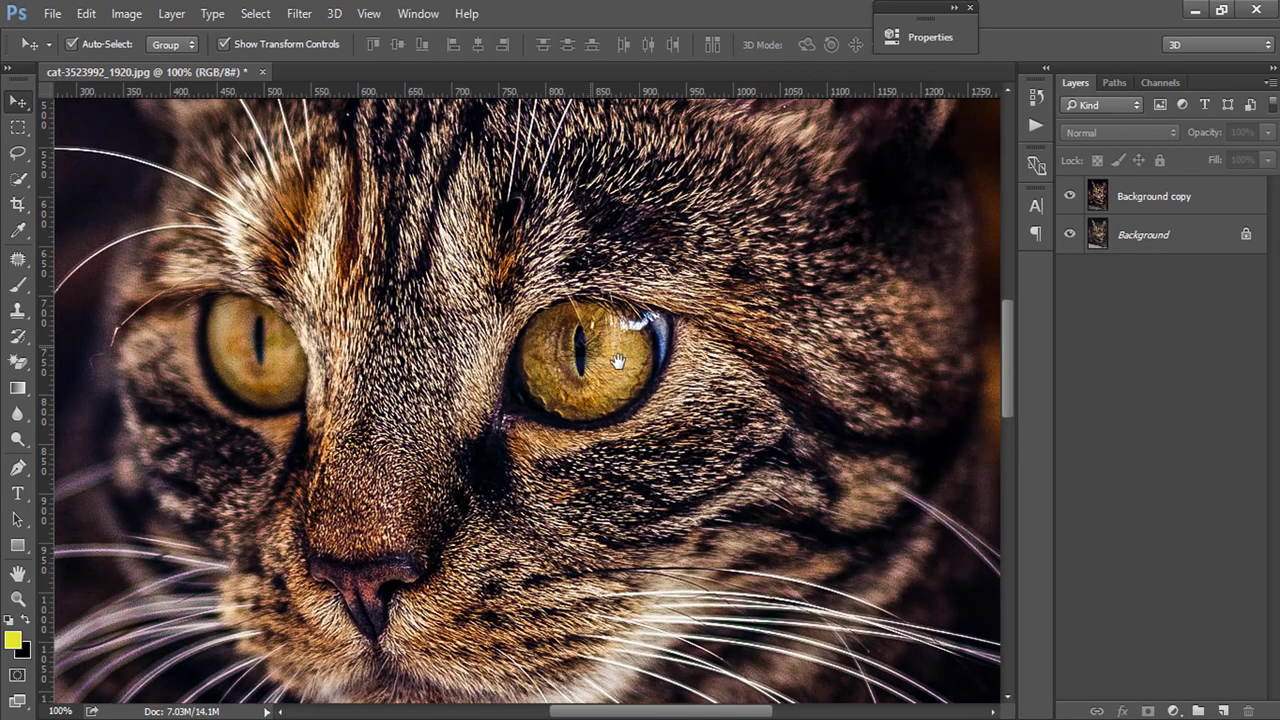
pyautogui.click(1157, 196)
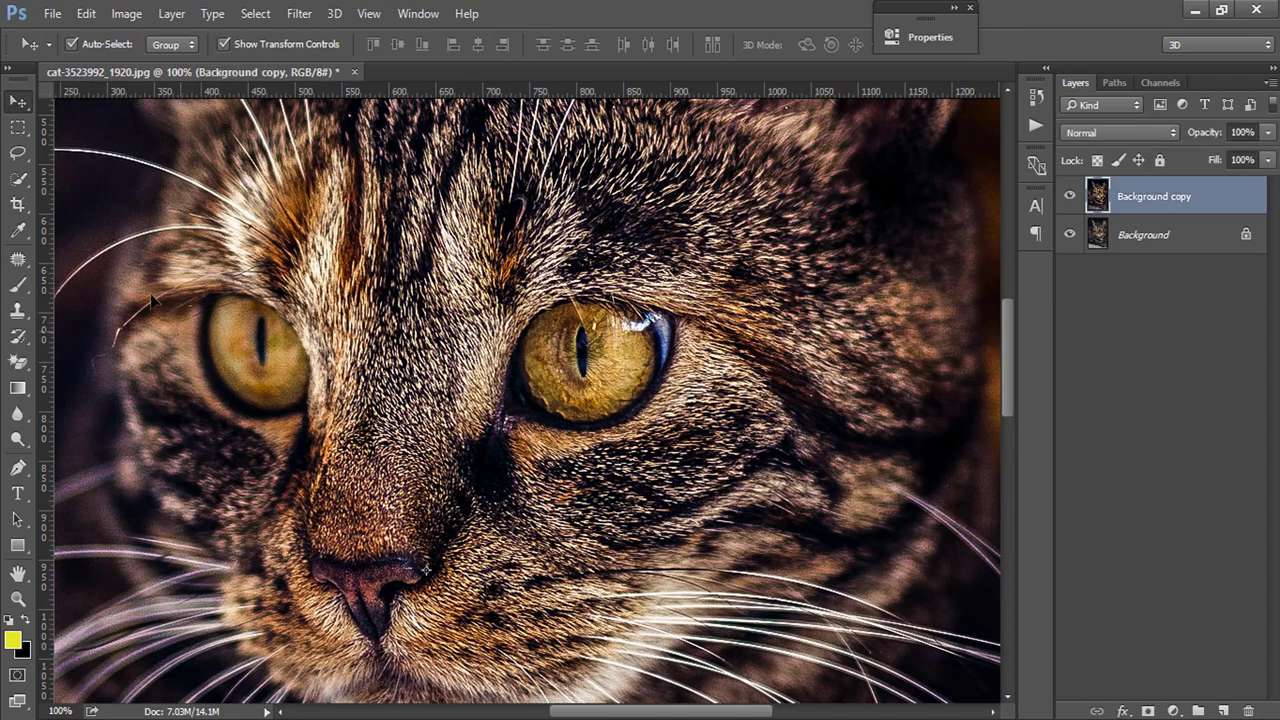
# Step: Lasso the right eye, then Shift-lasso the left eye into the same selection
pyautogui.click(18, 258)
pyautogui.click(18, 152)
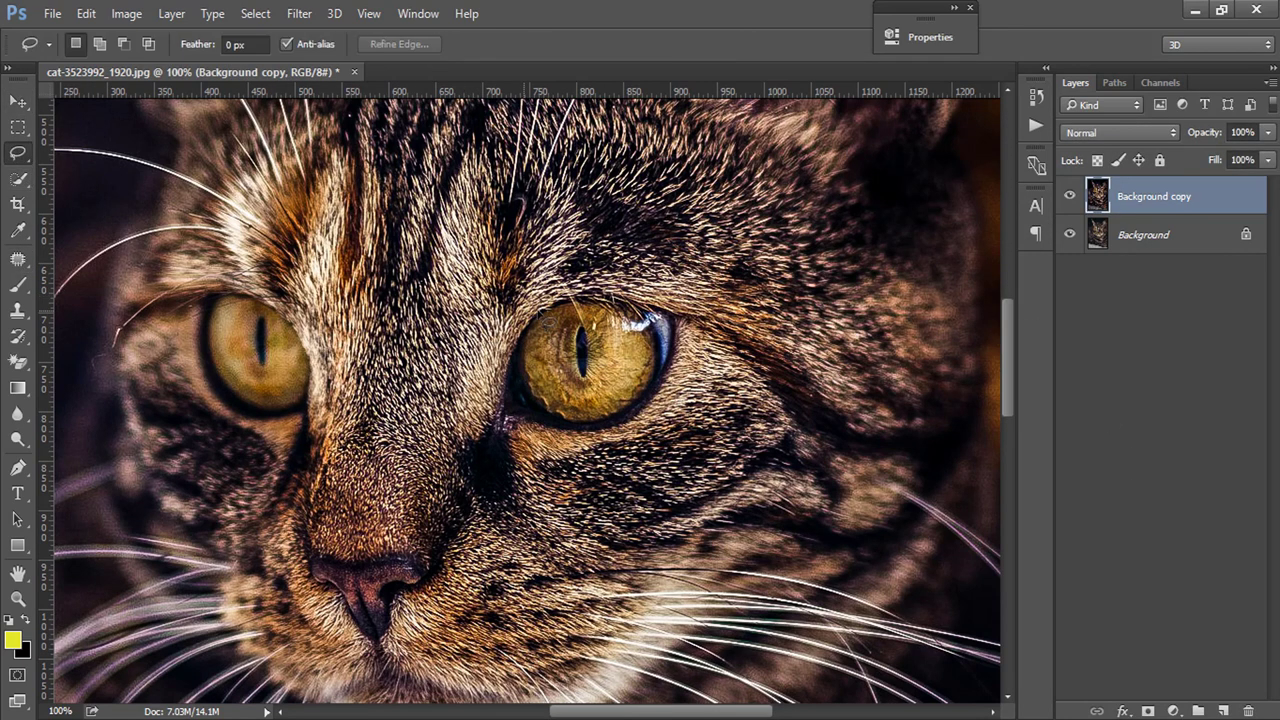
pyautogui.moveTo(522, 352)
pyautogui.mouseDown()
pyautogui.moveTo(612, 432)
pyautogui.moveTo(672, 332)
pyautogui.moveTo(606, 312)
pyautogui.moveTo(550, 326)
pyautogui.mouseUp()
pyautogui.press('shift')
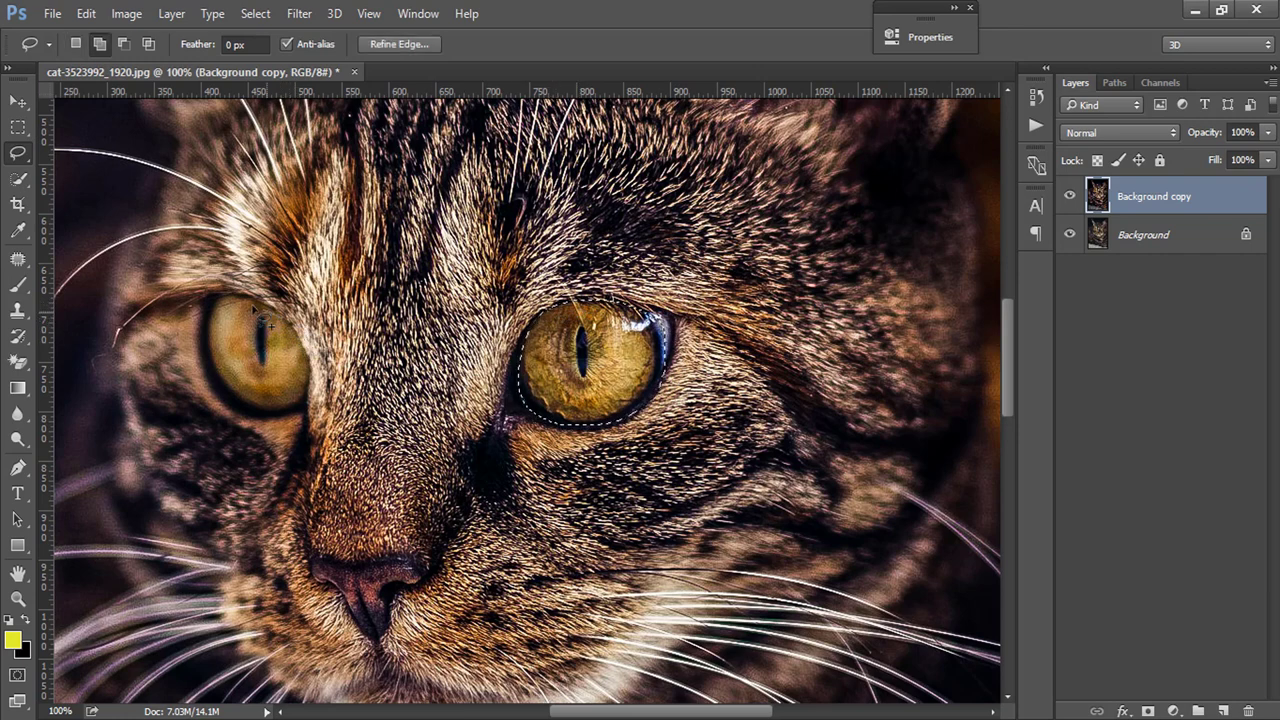
pyautogui.moveTo(232, 312)
pyautogui.mouseDown()
pyautogui.moveTo(302, 410)
pyautogui.moveTo(316, 400)
pyautogui.moveTo(312, 352)
pyautogui.moveTo(288, 318)
pyautogui.moveTo(244, 304)
pyautogui.moveTo(210, 326)
pyautogui.moveTo(210, 364)
pyautogui.moveTo(242, 386)
pyautogui.moveTo(226, 402)
pyautogui.moveTo(210, 336)
pyautogui.moveTo(246, 304)
pyautogui.moveTo(284, 326)
pyautogui.moveTo(303, 405)
pyautogui.moveTo(300, 345)
pyautogui.moveTo(276, 320)
pyautogui.moveTo(265, 418)
pyautogui.moveTo(308, 420)
pyautogui.mouseUp()
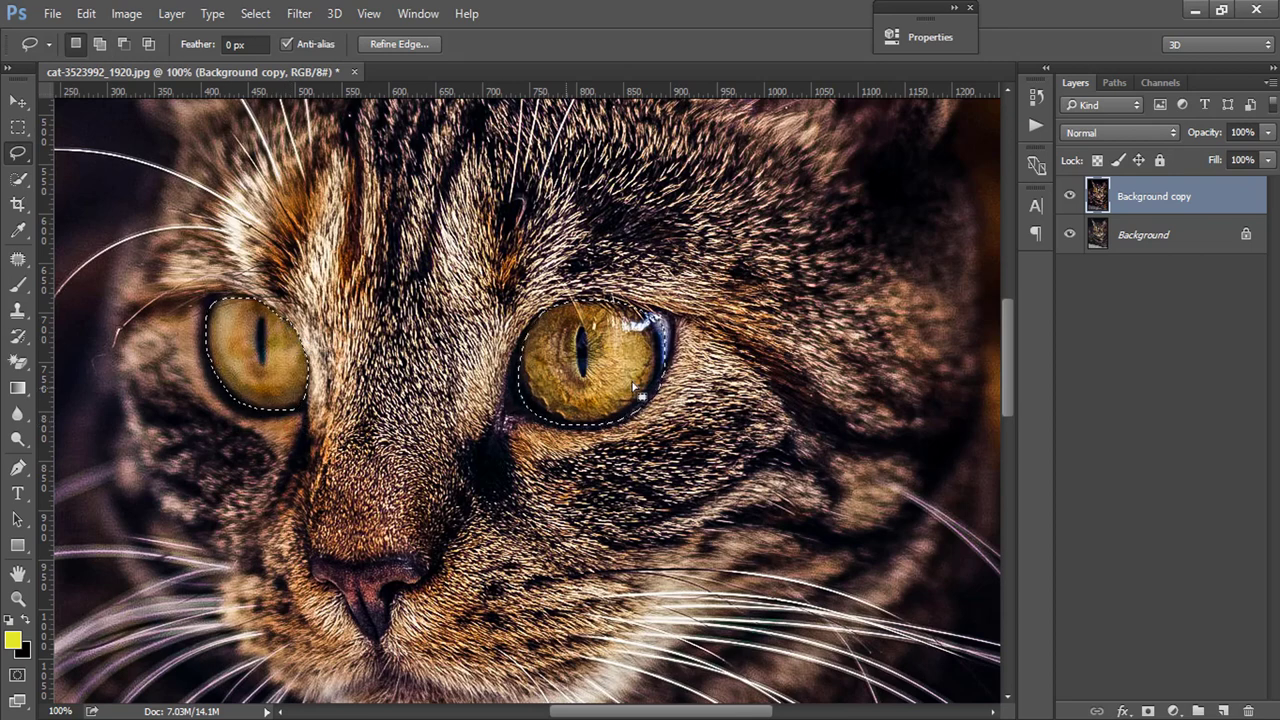
# Step: Add a Colorize Hue/Saturation layer on the eye selection, shifting hue toward blue
pyautogui.click(1173, 711)
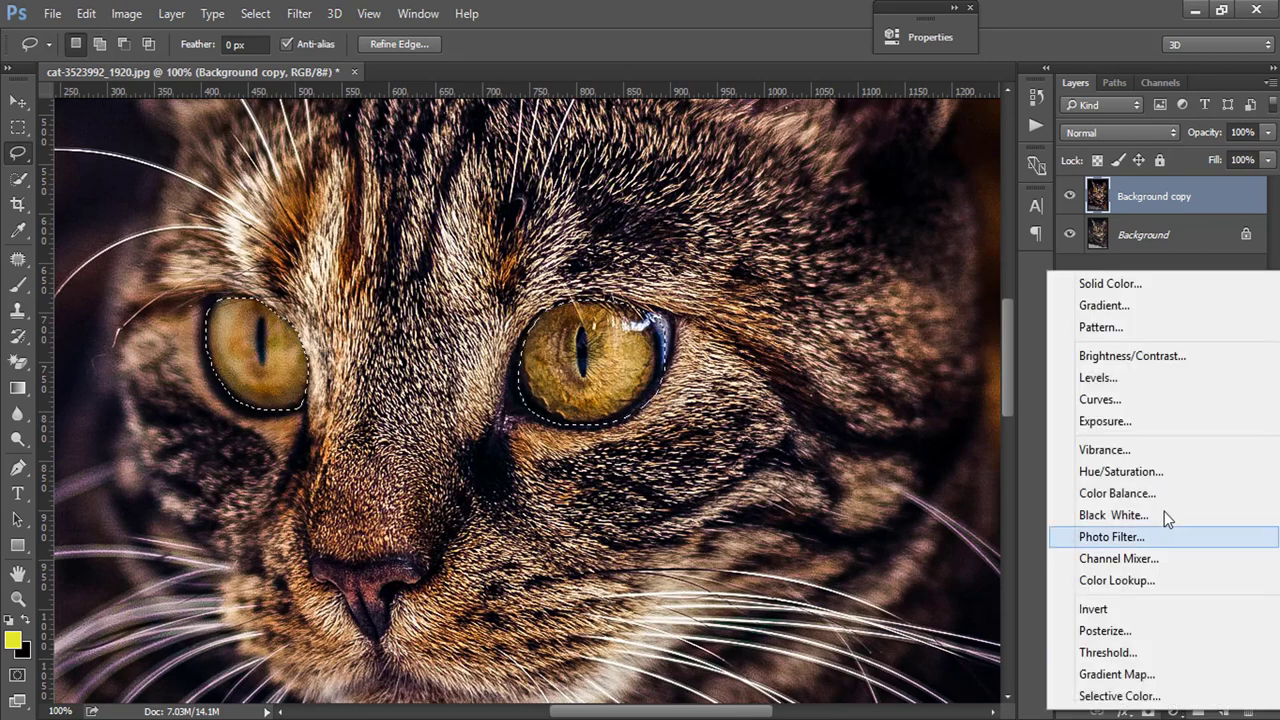
pyautogui.click(1166, 476)
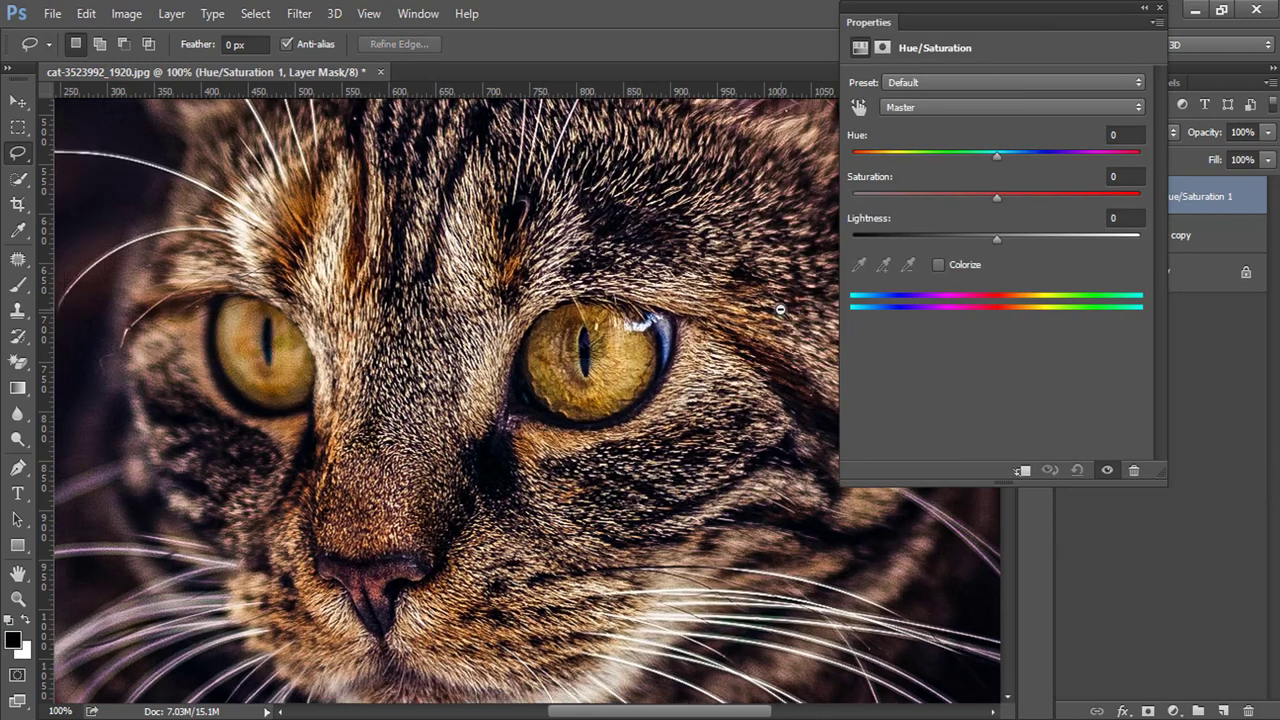
pyautogui.keyDown('alt'); pyautogui.click(780, 309); pyautogui.keyUp('alt')
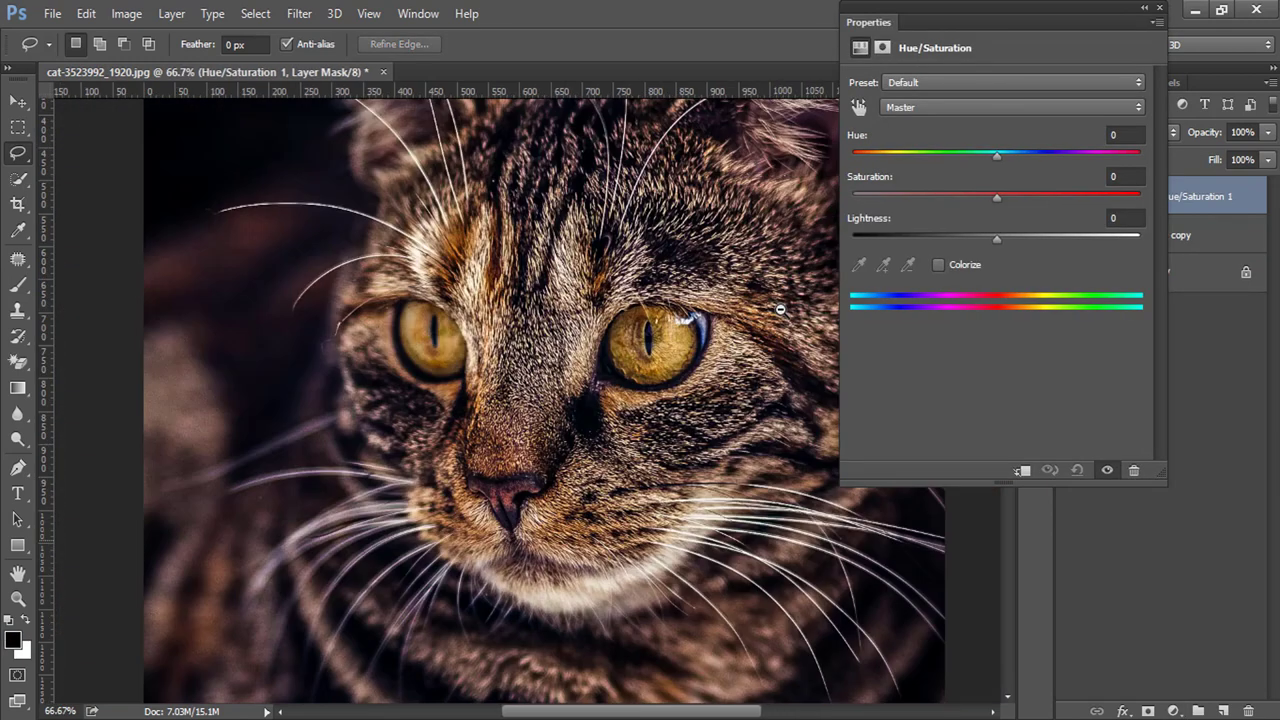
pyautogui.click(940, 265)
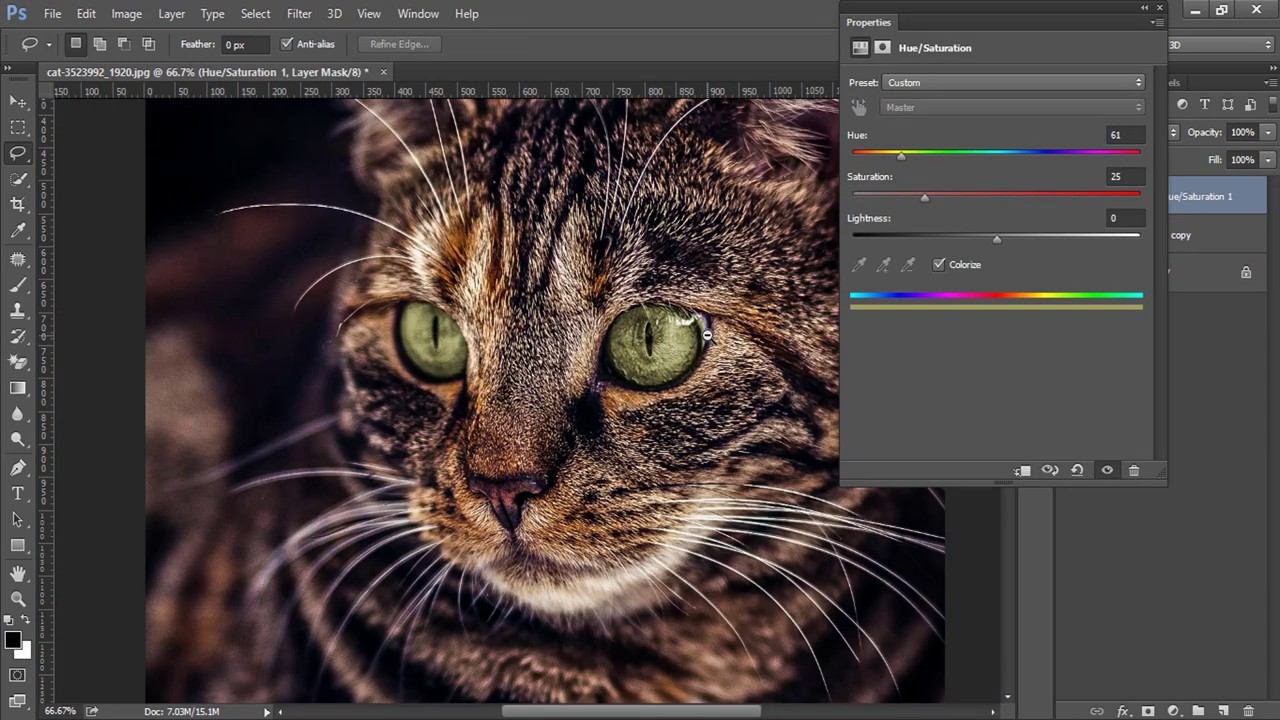
pyautogui.keyDown('alt'); pyautogui.click(707, 334); pyautogui.keyUp('alt')
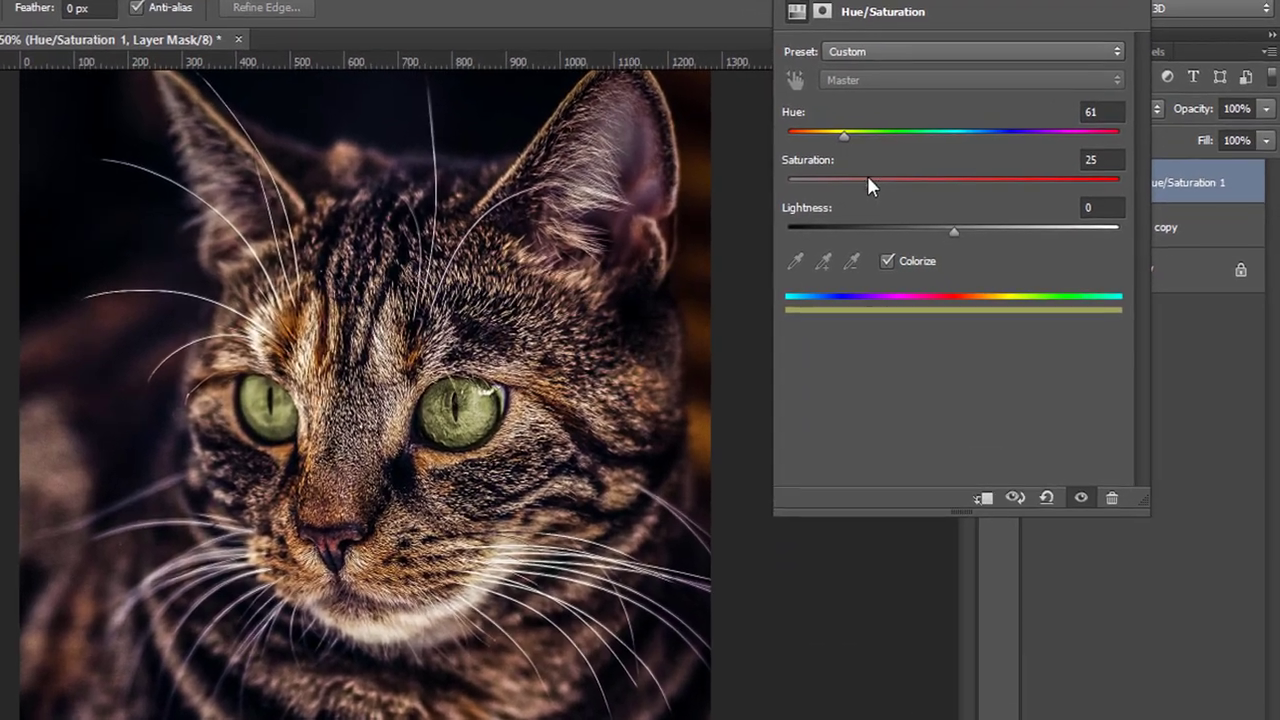
pyautogui.moveTo(868, 180); pyautogui.dragTo(934, 188)
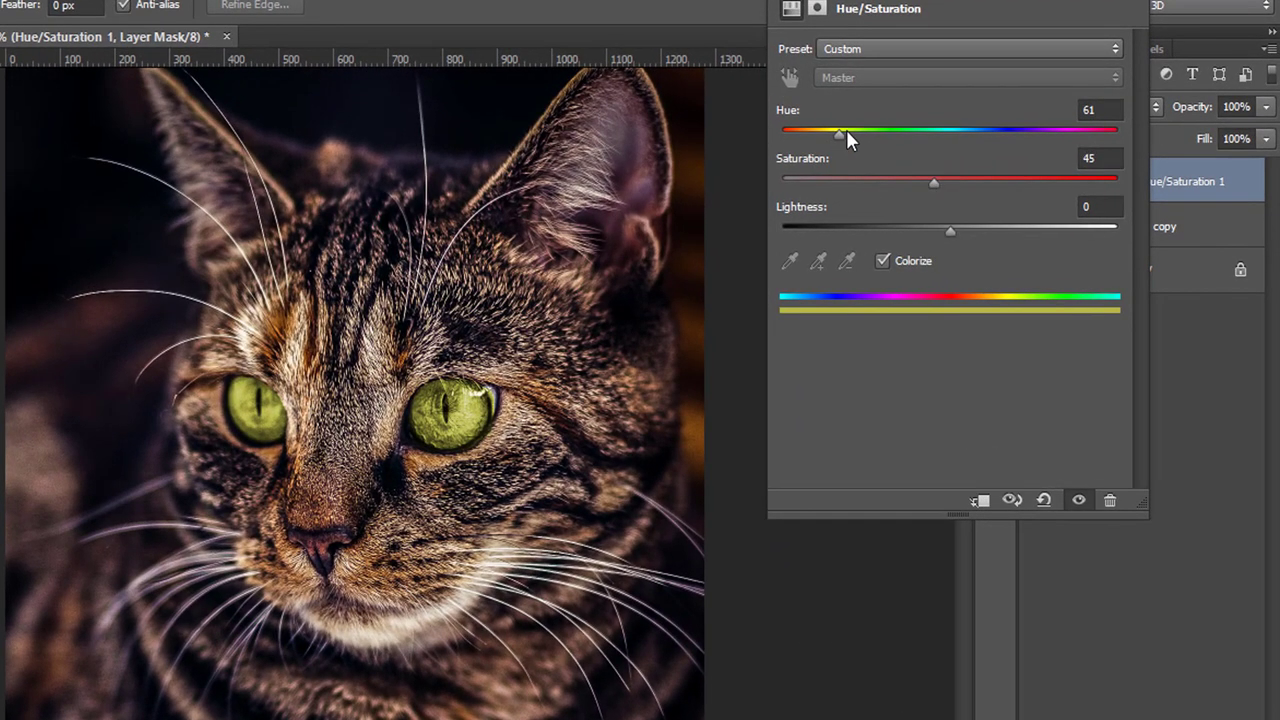
pyautogui.moveTo(846, 130)
pyautogui.mouseDown()
pyautogui.moveTo(768, 135)
pyautogui.moveTo(980, 139)
pyautogui.mouseUp()
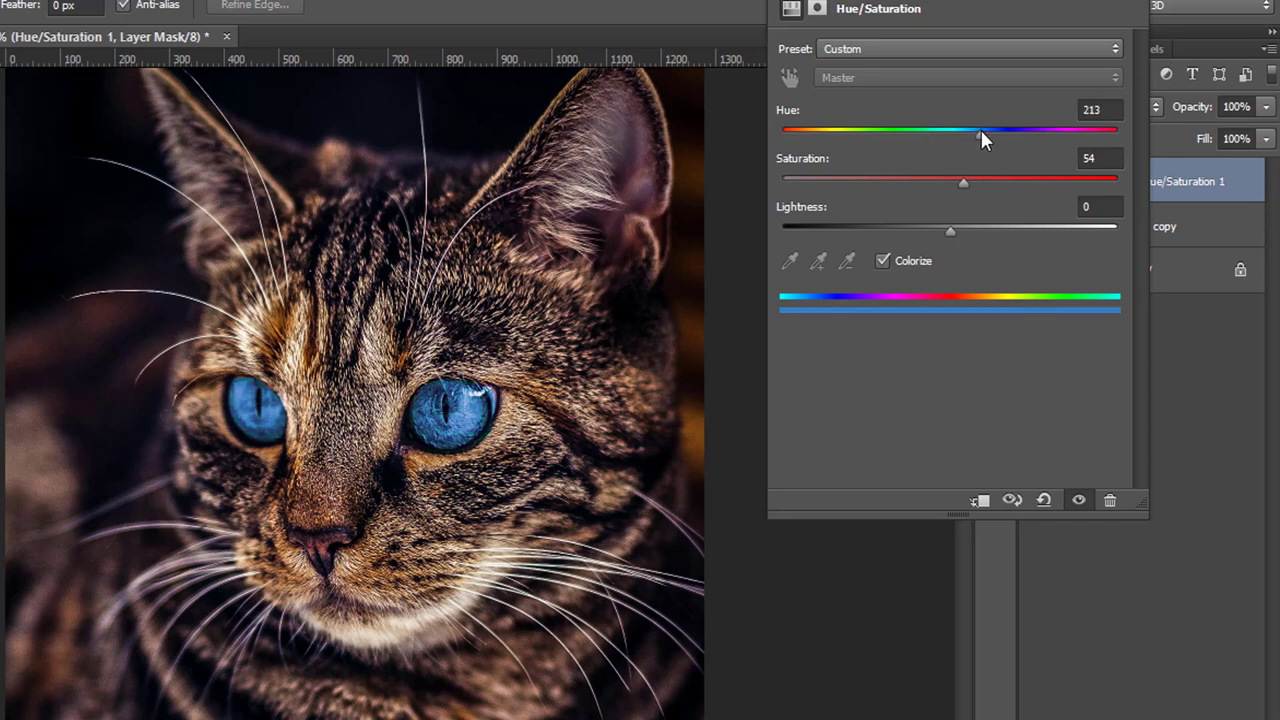
# Step: Compare before/after and fine-tune the eye tint to Hue 204, Saturation 28
pyautogui.click(1080, 500)
pyautogui.click(1080, 500)
pyautogui.moveTo(982, 134)
pyautogui.mouseDown()
pyautogui.moveTo(1103, 135)
pyautogui.moveTo(887, 182)
pyautogui.mouseUp()
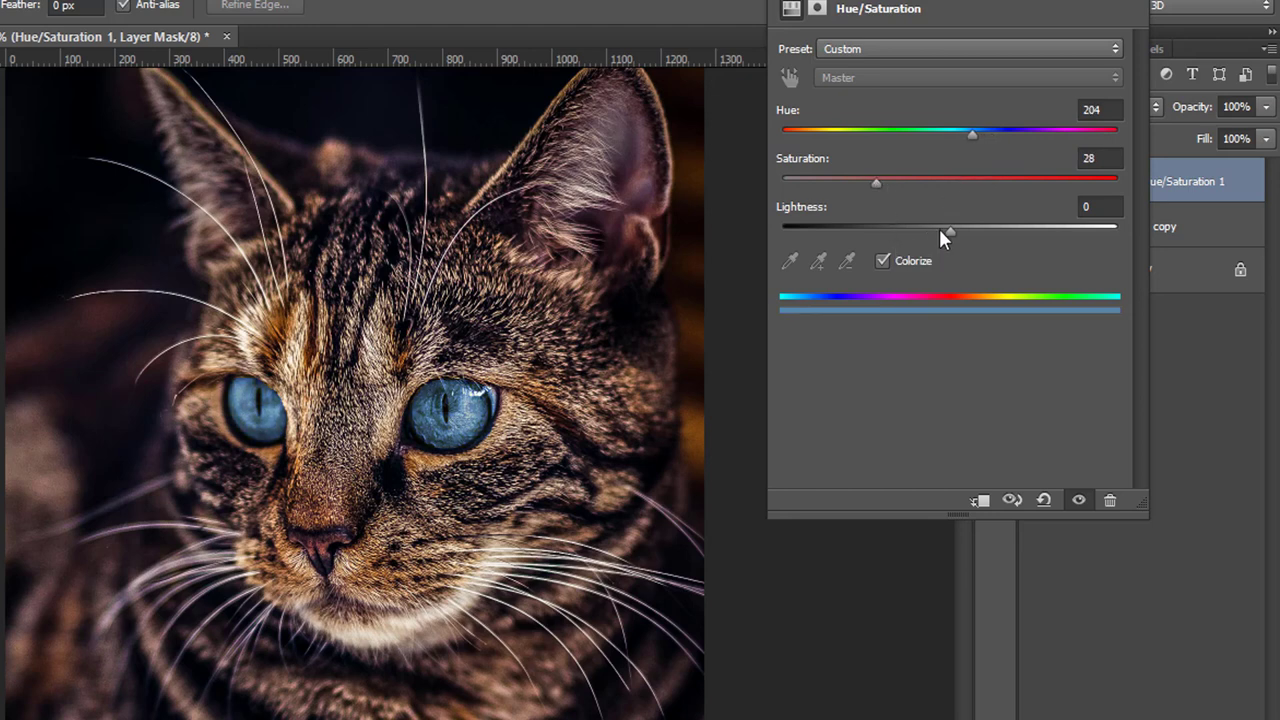
pyautogui.moveTo(941, 229)
pyautogui.mouseDown()
pyautogui.moveTo(964, 227)
pyautogui.moveTo(949, 228)
pyautogui.mouseUp()
pyautogui.click(1130, 9)
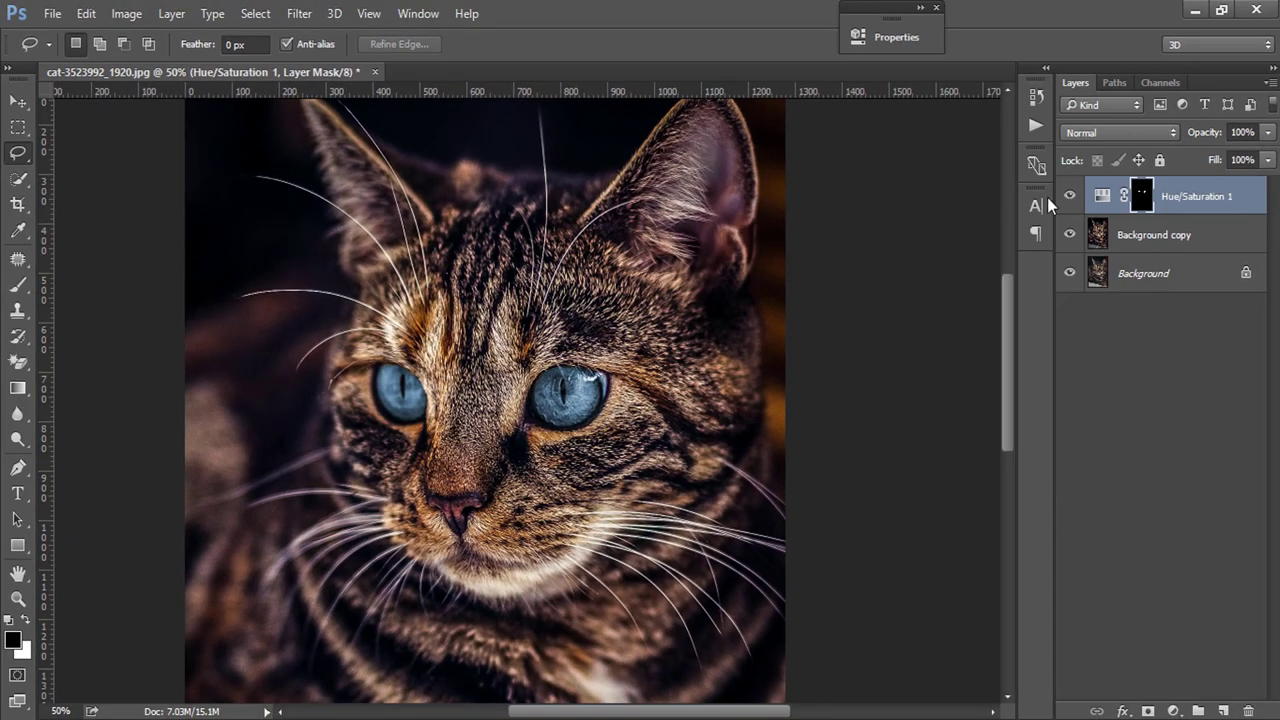
# Step: Zoom to 100% on the eyes and set a 29 px brush for the eye mask
pyautogui.keyDown('alt'); pyautogui.click(785, 354); pyautogui.keyUp('alt')
pyautogui.keyDown('ctrl'); pyautogui.click(548, 307); pyautogui.keyUp('ctrl')
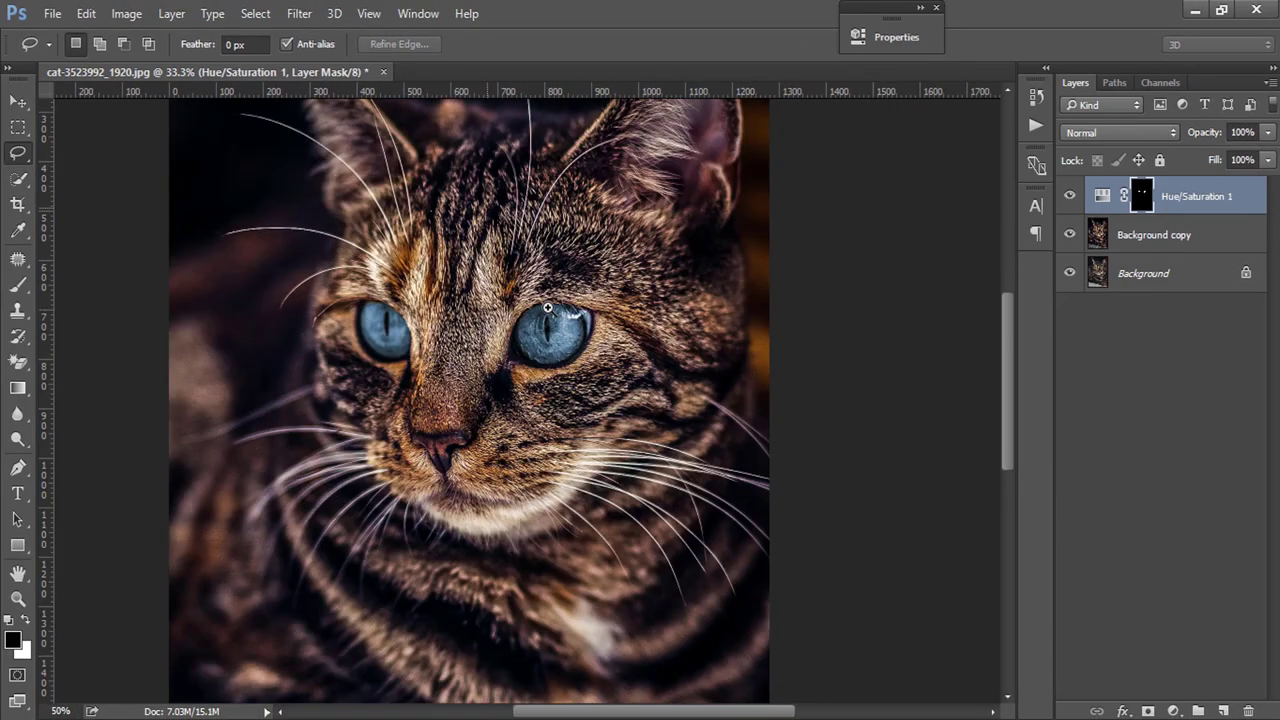
pyautogui.click(548, 307)
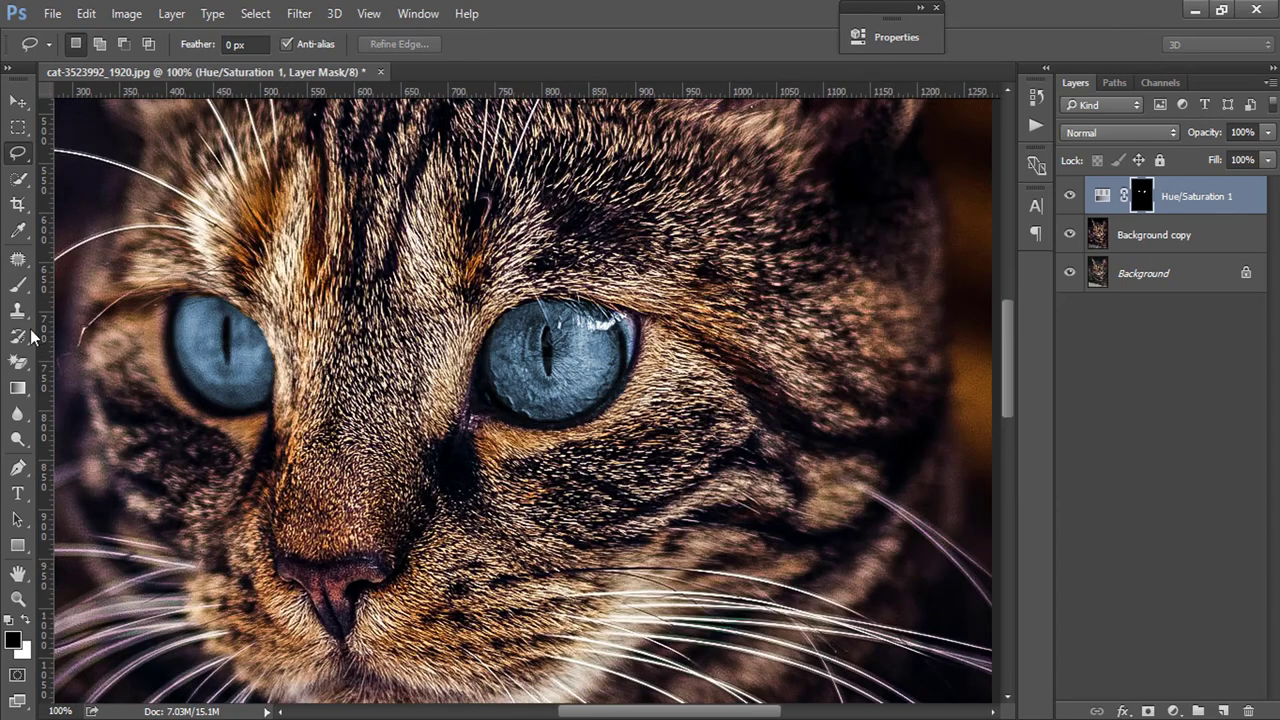
pyautogui.click(18, 286)
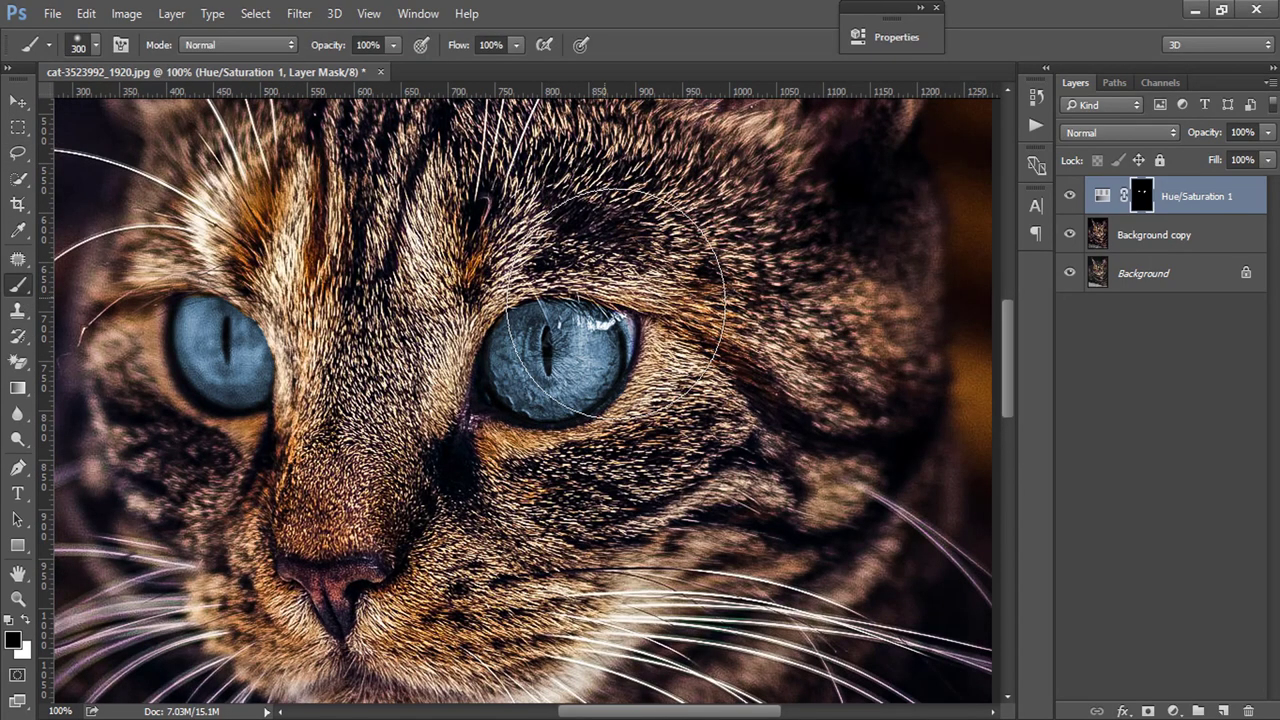
pyautogui.press('[')
pyautogui.press('[')
pyautogui.press('[')
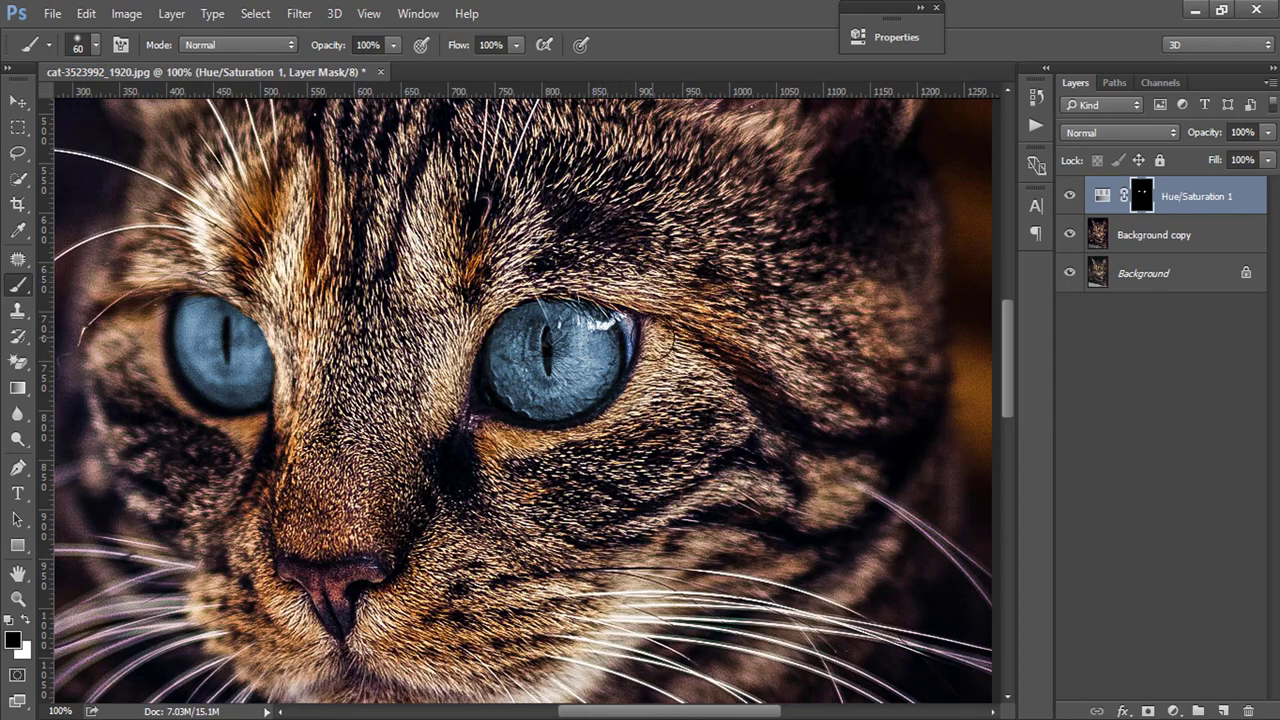
pyautogui.moveTo(580, 375); pyautogui.dragTo(570, 395)
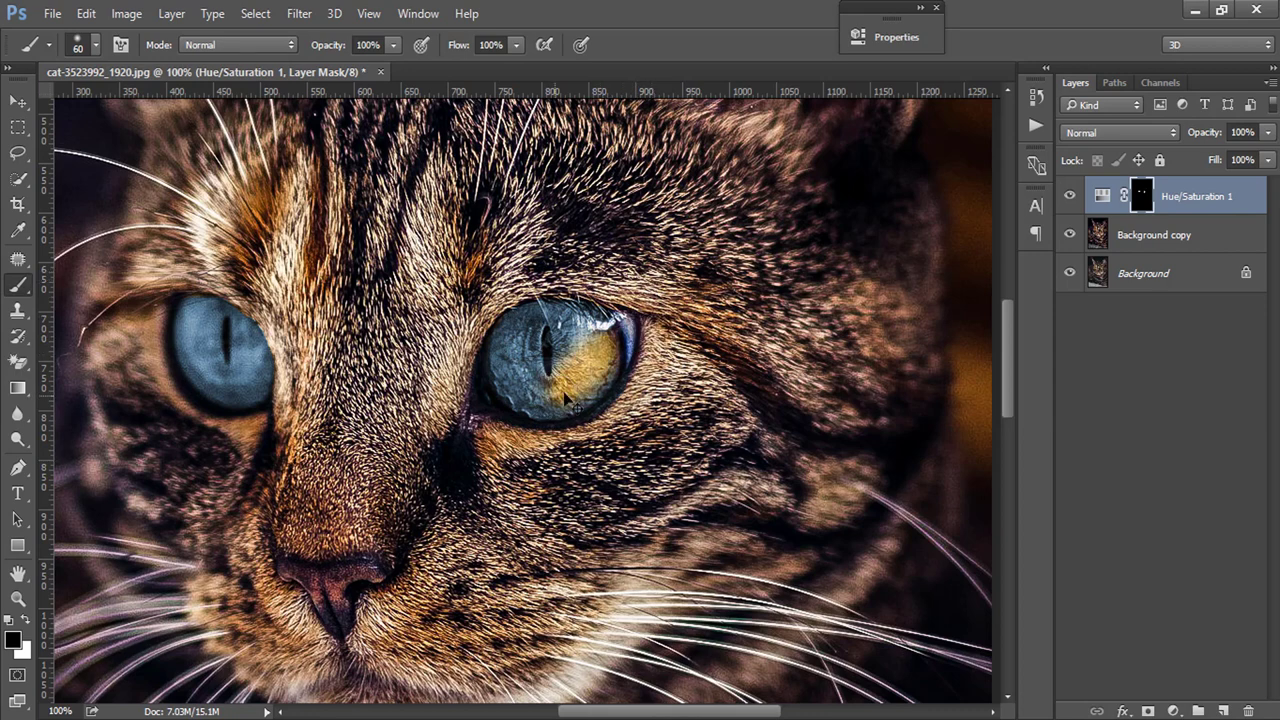
pyautogui.hotkey('ctrl', 'z')
pyautogui.rightClick(652, 378)
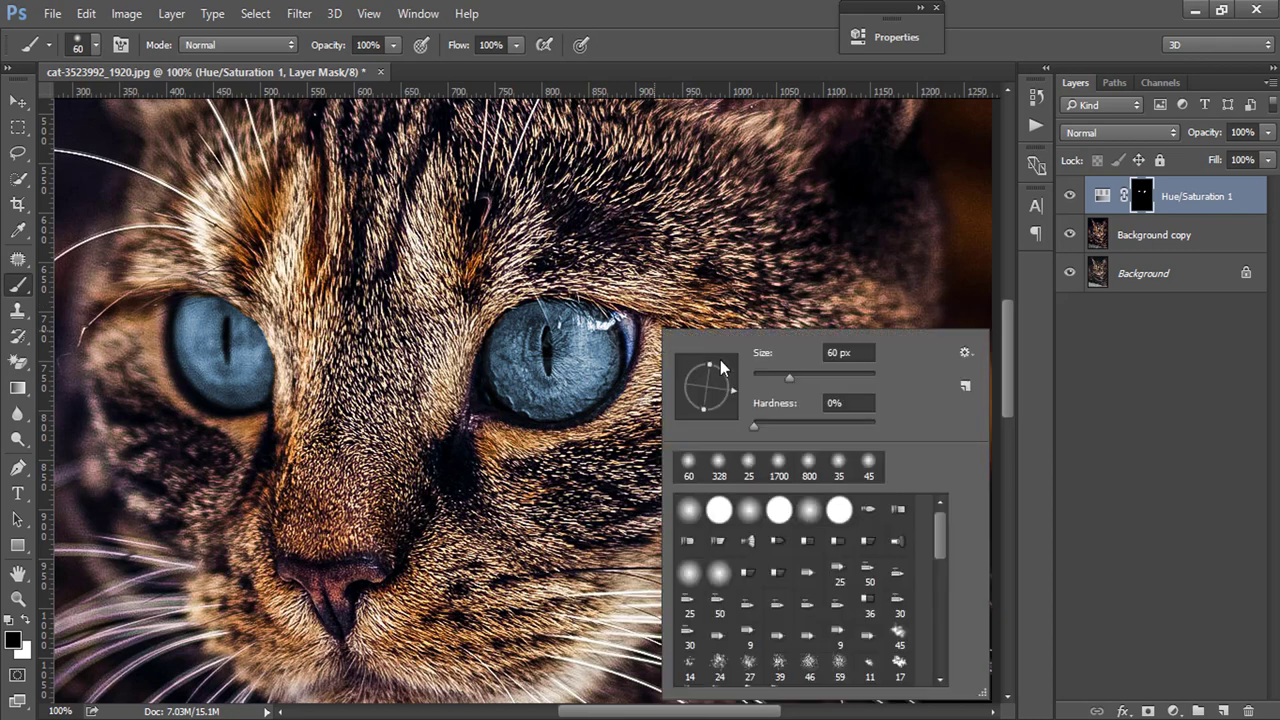
pyautogui.write('29')
pyautogui.press('Return')
# Step: Toggle the Hue/Saturation layer to compare, then zoom out to the whole cat
pyautogui.click(1070, 196)
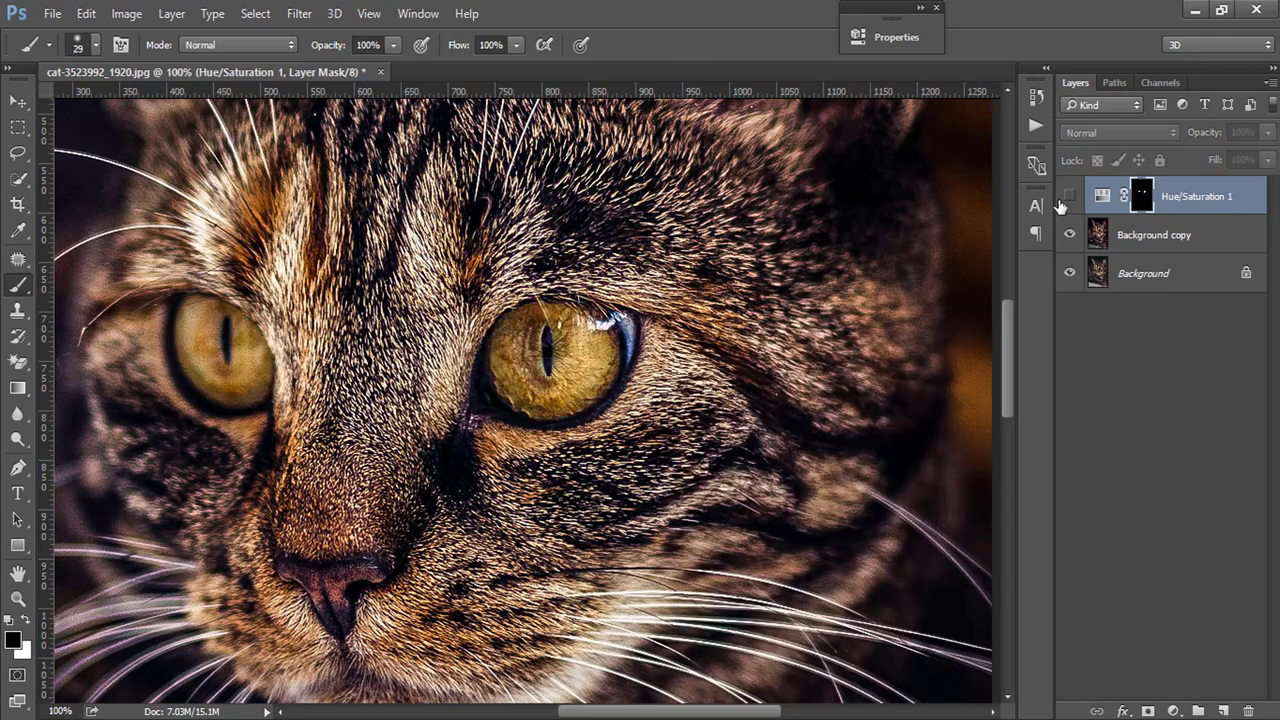
pyautogui.click(1070, 196)
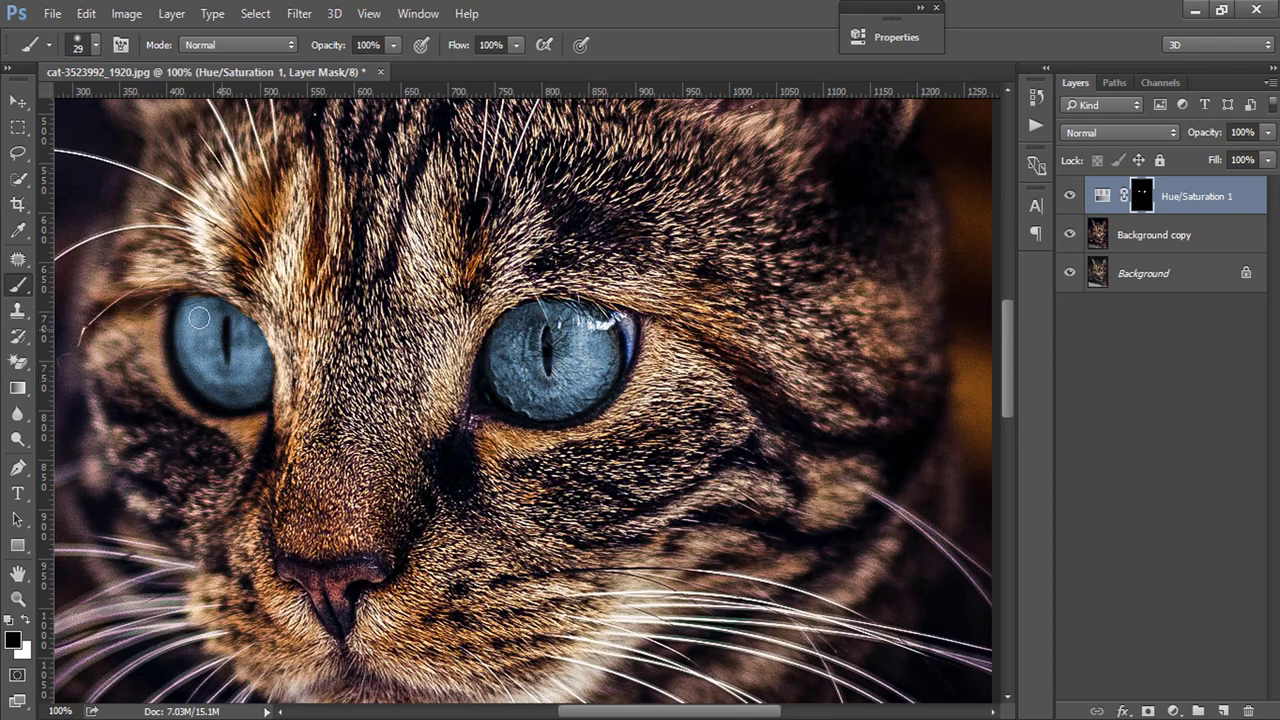
pyautogui.hotkey('ctrl', '-')
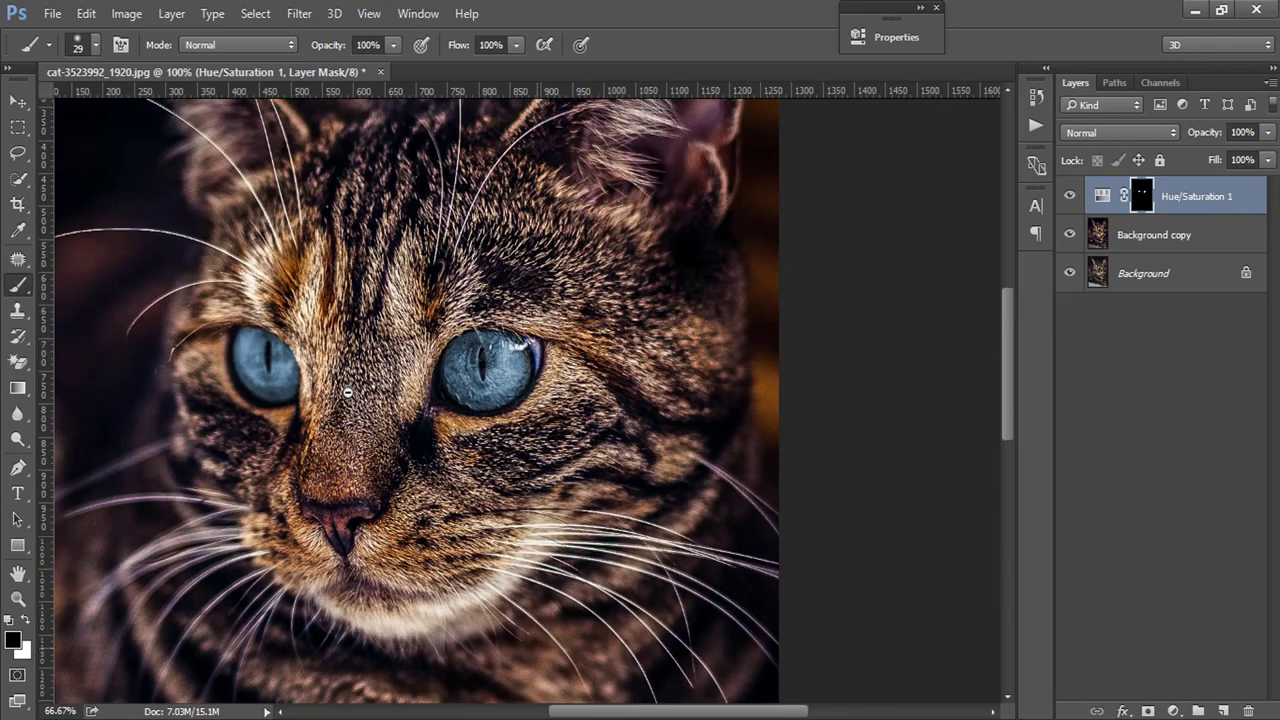
pyautogui.hotkey('ctrl', '-')
# Step: Duplicate the Hue/Saturation 1 layer and set the copy to Color Dodge
pyautogui.hotkey('ctrl', 'j')
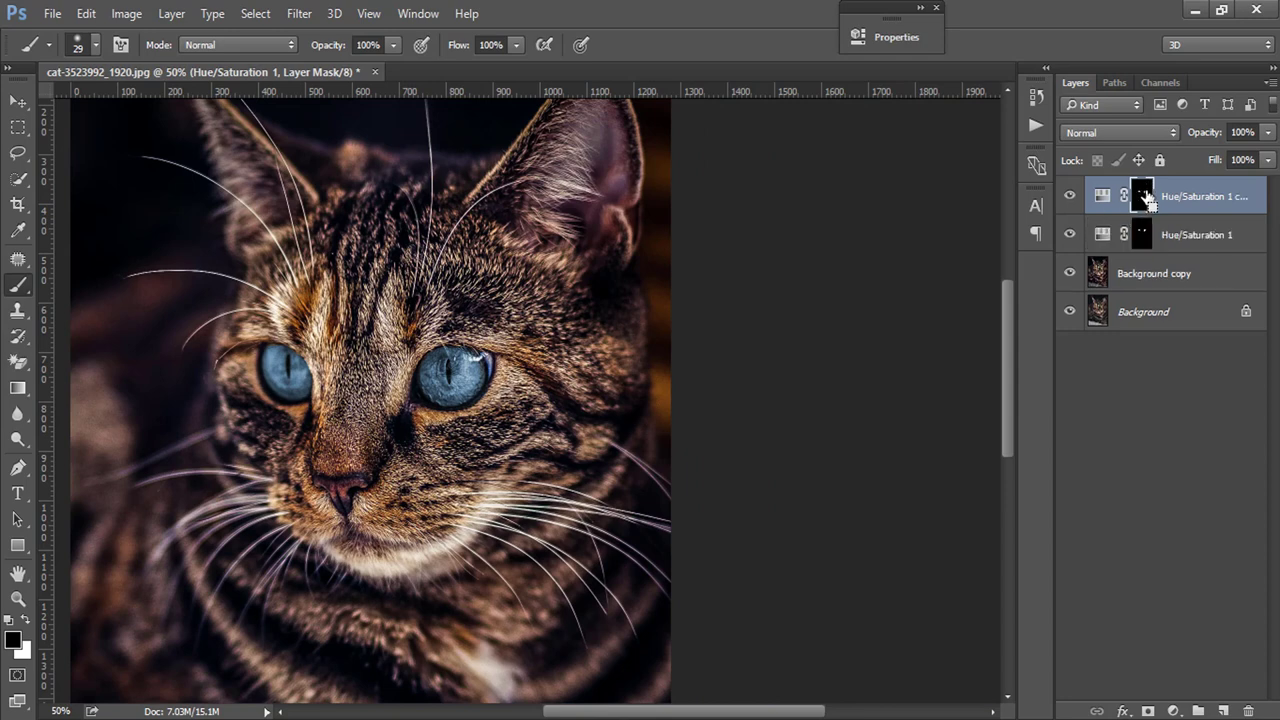
pyautogui.click(1124, 131)
pyautogui.click(1110, 205)
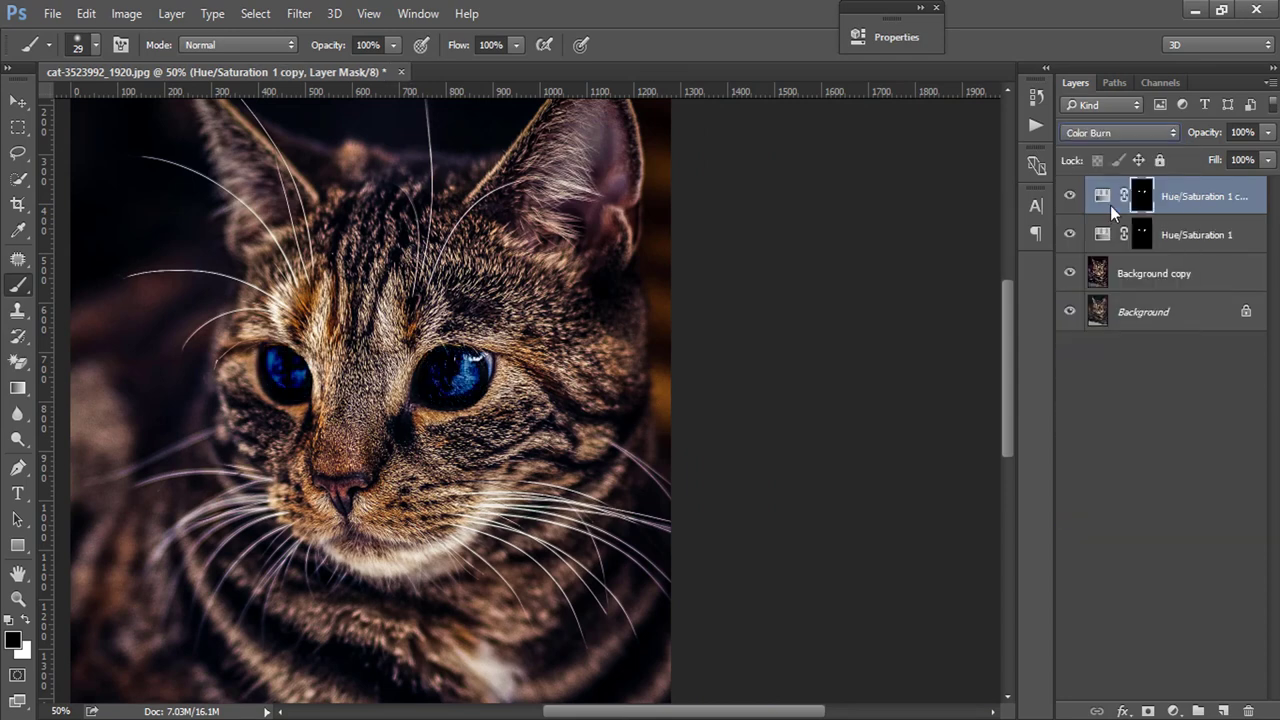
pyautogui.scroll(-1, 1122, 145)
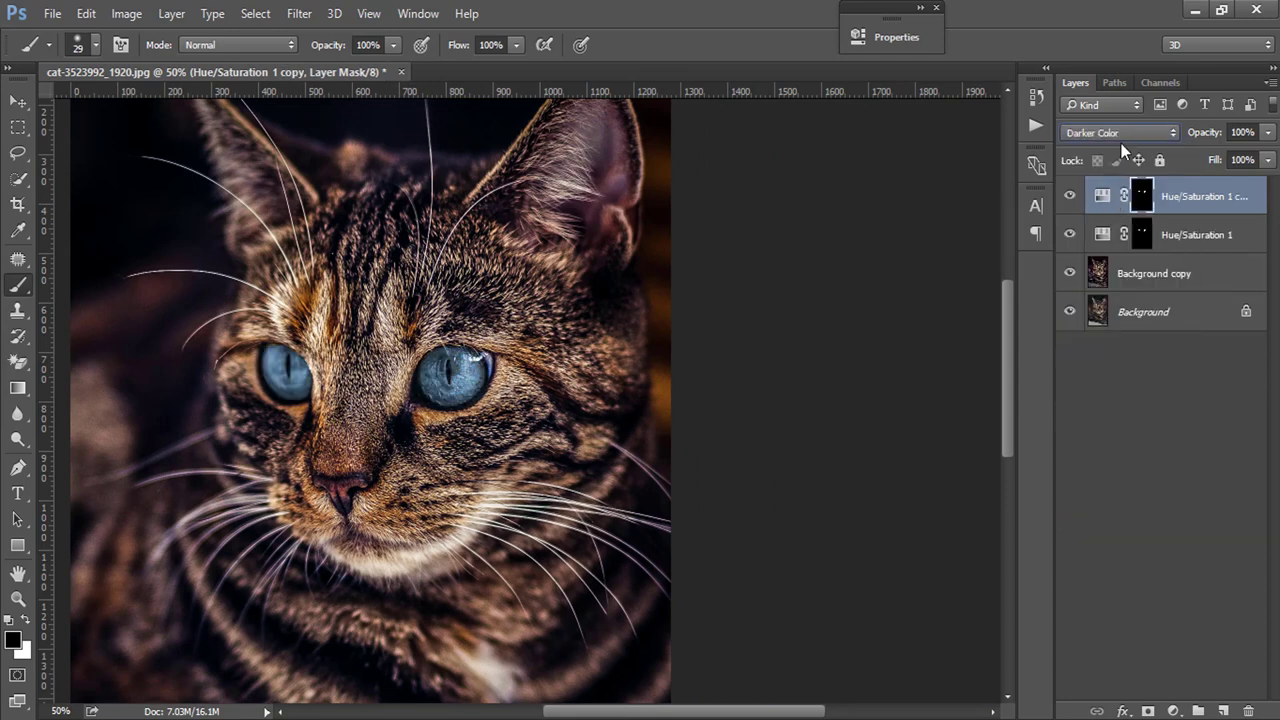
pyautogui.click(1121, 138)
pyautogui.click(1137, 279)
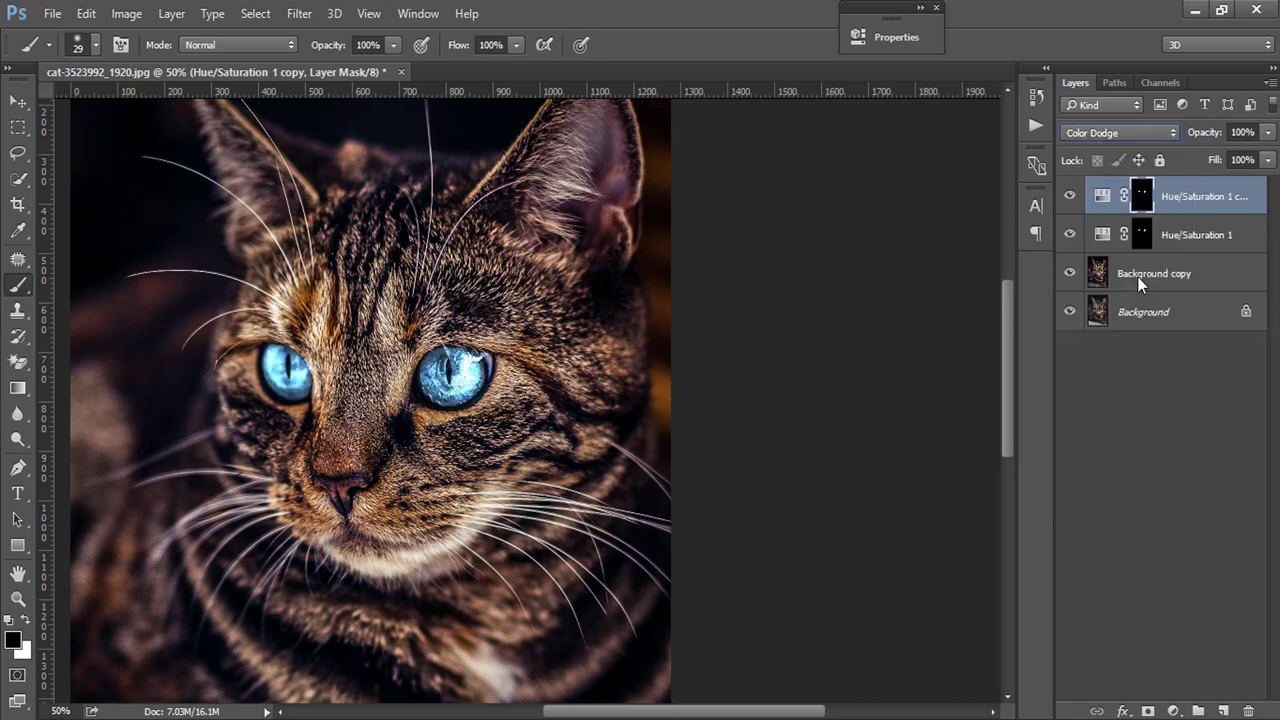
# Step: Set the copy's Fill to 35%, then select the Hue/Saturation 1 layer
pyautogui.click(1263, 161)
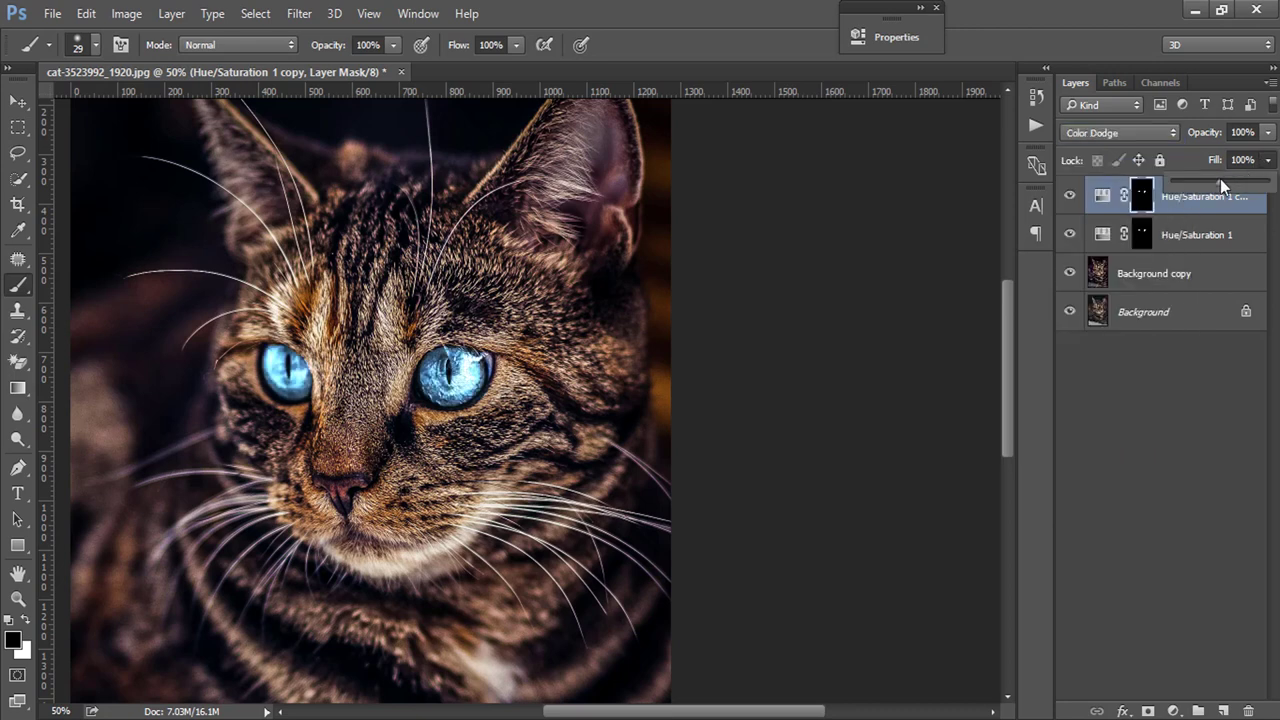
pyautogui.moveTo(1220, 178); pyautogui.dragTo(1201, 177)
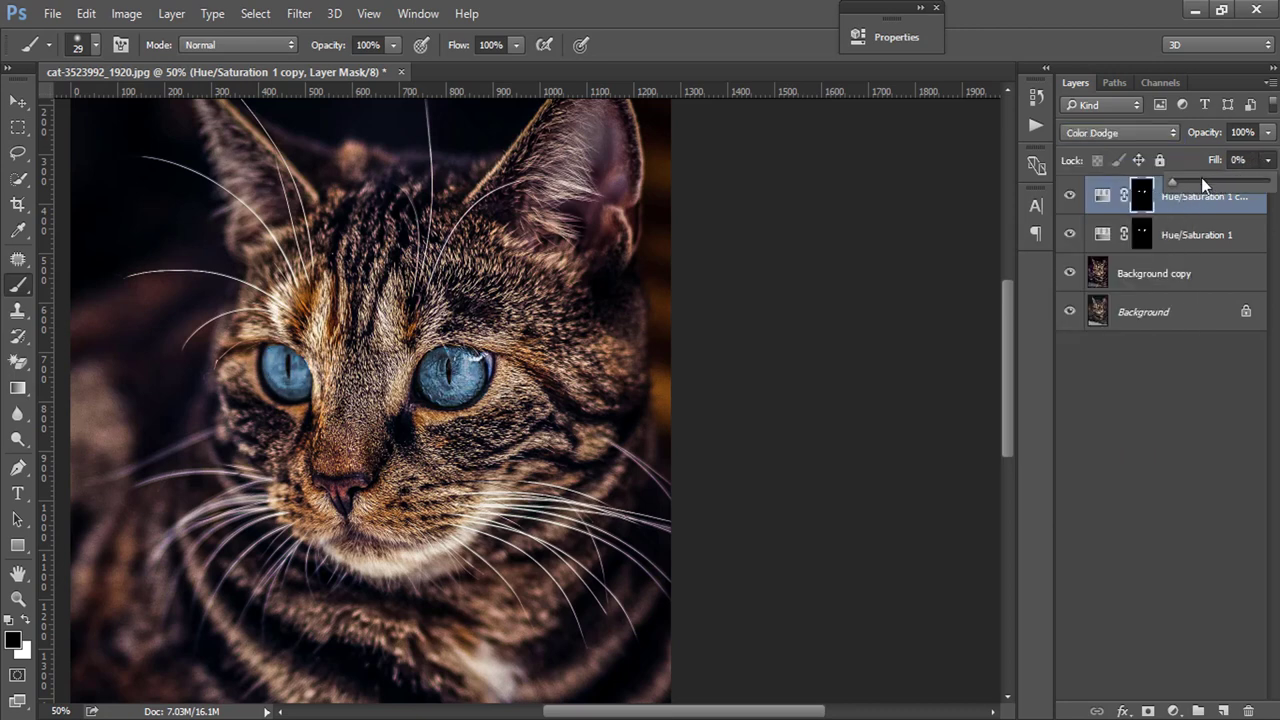
pyautogui.click(1201, 179)
pyautogui.moveTo(1199, 180); pyautogui.dragTo(1197, 180)
pyautogui.click(701, 339)
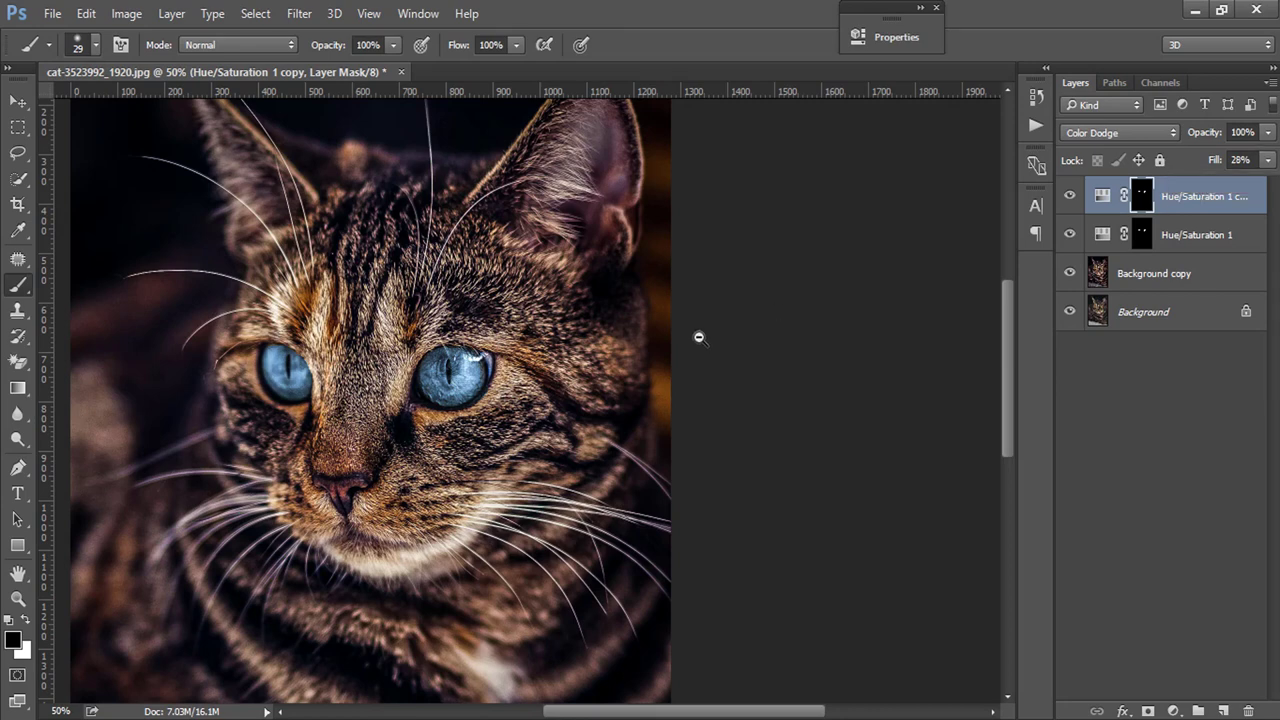
pyautogui.hotkey('ctrl', '-')
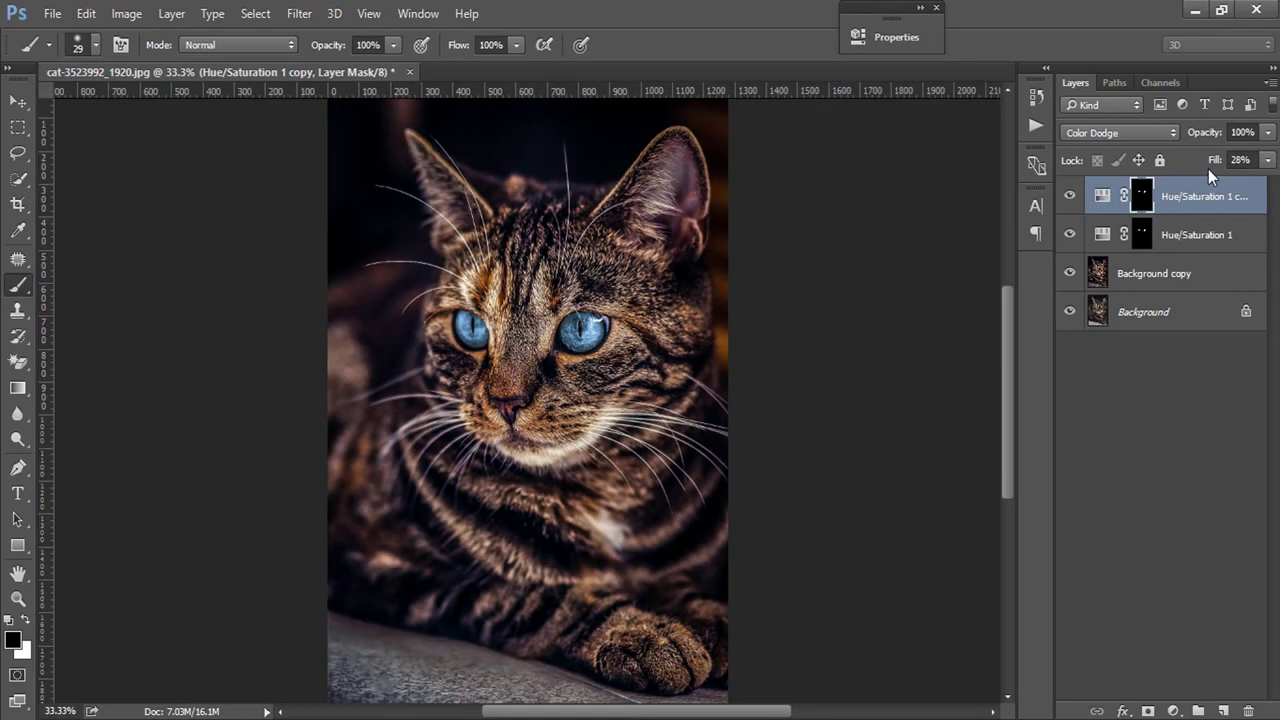
pyautogui.moveTo(1211, 162); pyautogui.dragTo(1218, 166)
pyautogui.press('Return')
pyautogui.scroll(3, 475, 330)
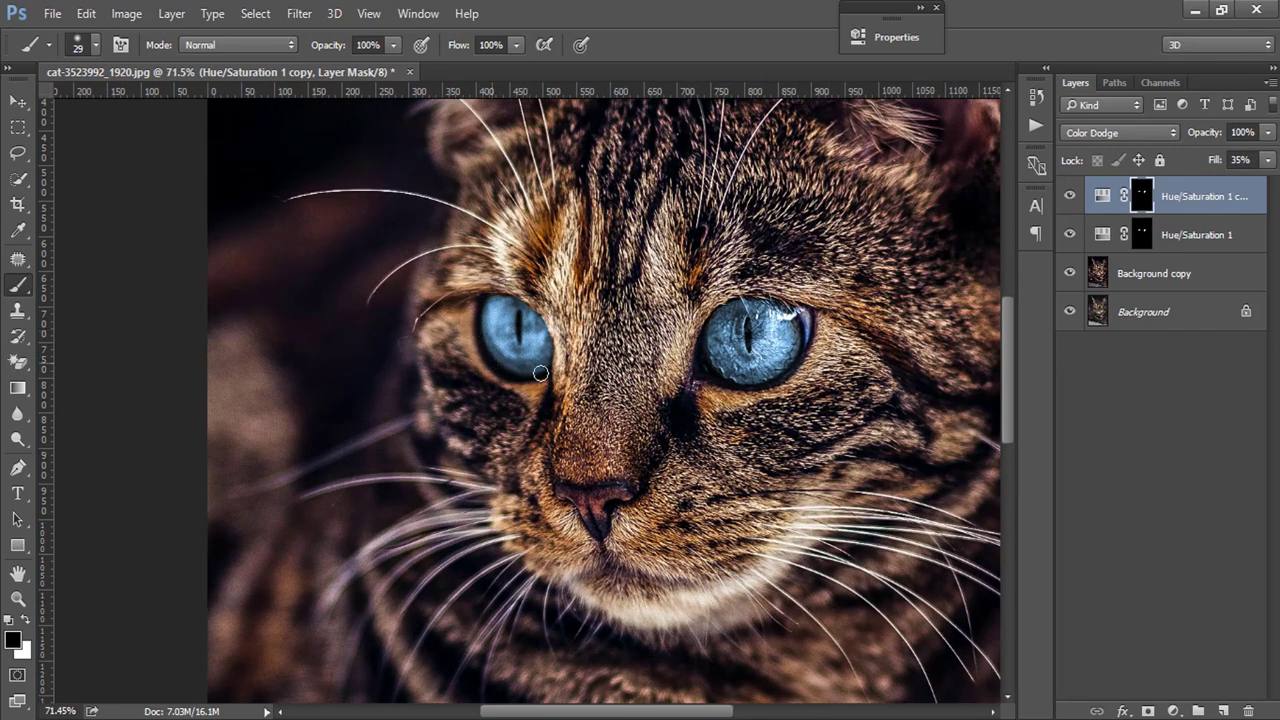
pyautogui.click(1140, 240)
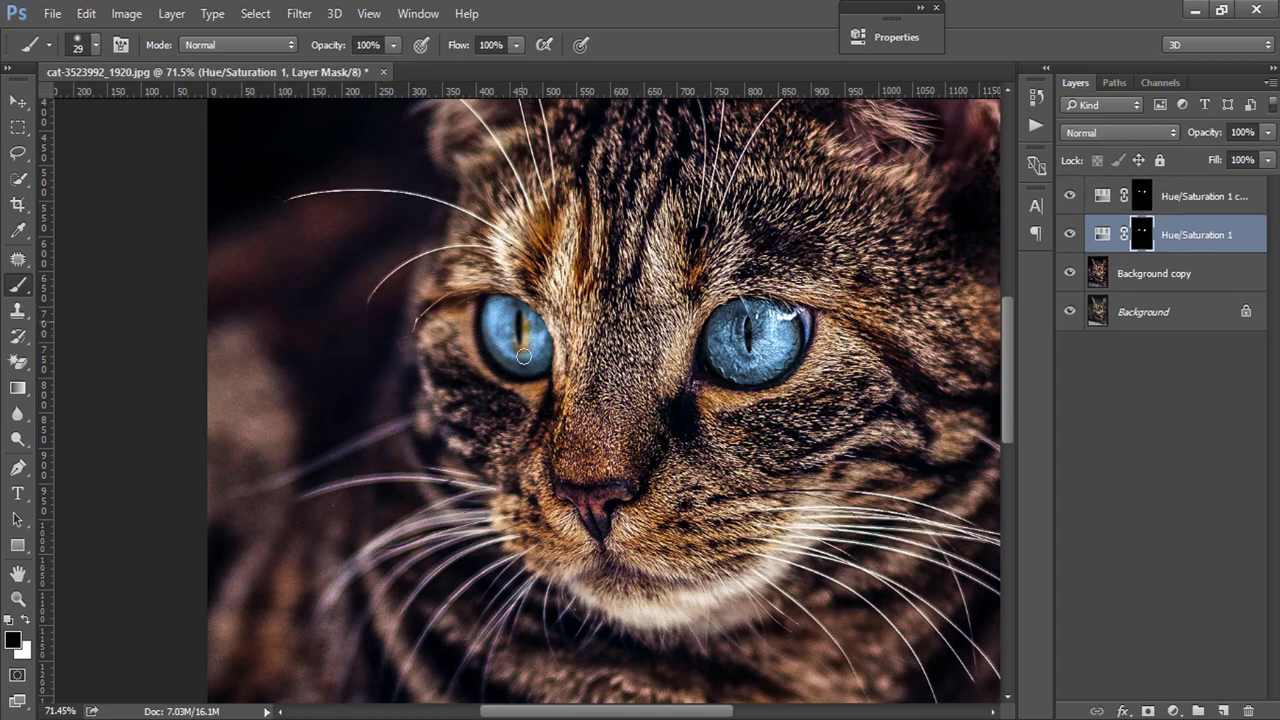
# Step: Paint out the orange streak in the left eye on the Hue/Saturation 1 mask and recentre the view
pyautogui.moveTo(537, 351); pyautogui.dragTo(479, 332)
pyautogui.scroll(-1, 593, 379)
pyautogui.scroll(-1, 668, 418)
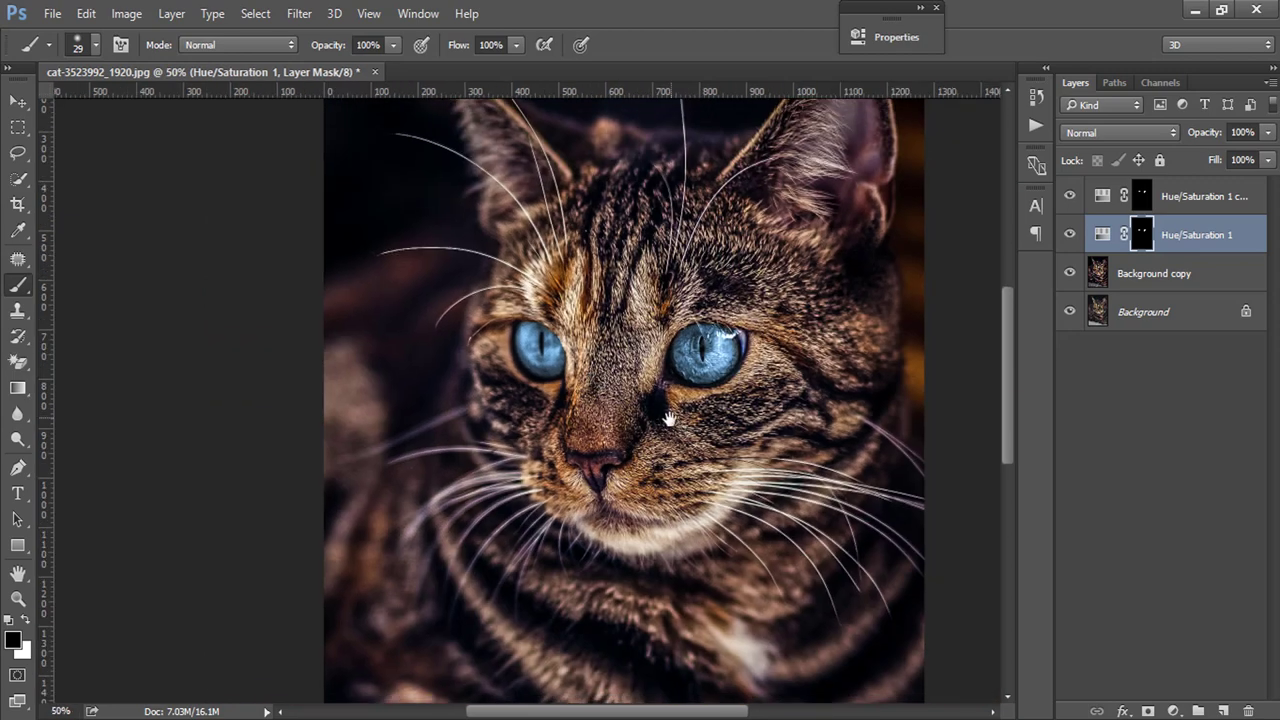
pyautogui.moveTo(668, 418); pyautogui.dragTo(552, 446)
pyautogui.scroll(-1, 552, 447)
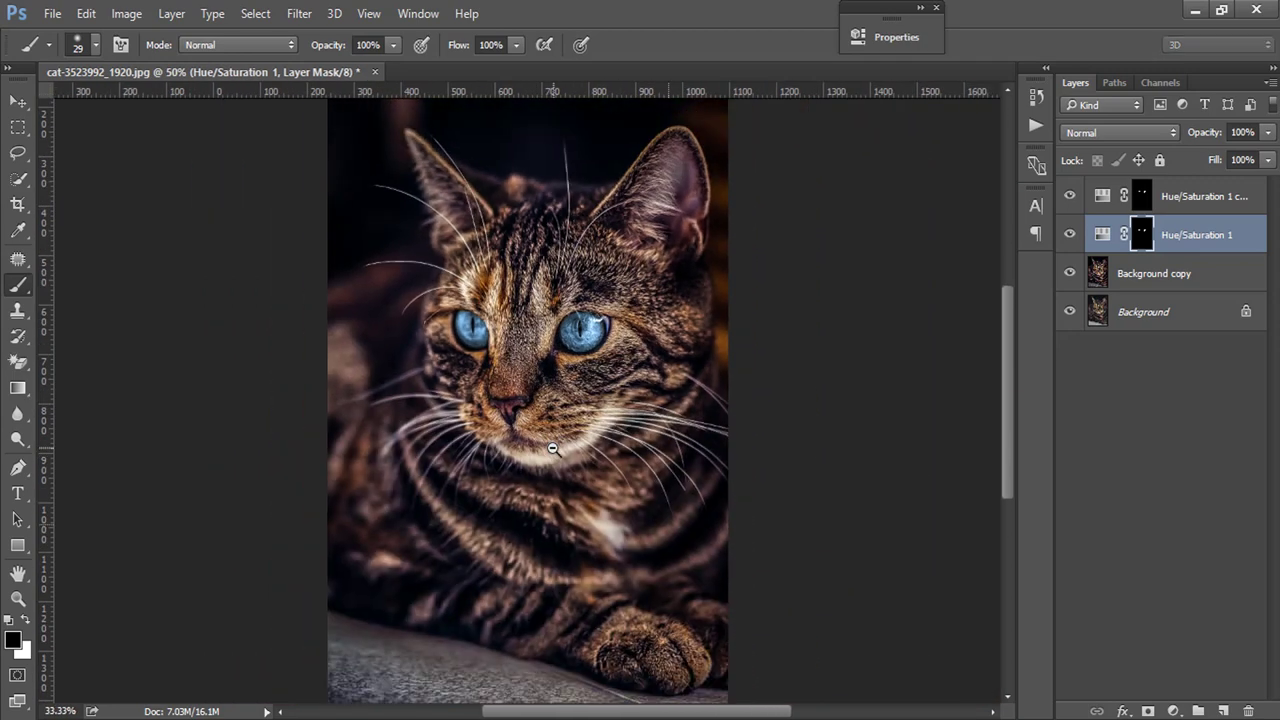
pyautogui.moveTo(573, 480); pyautogui.dragTo(555, 438)
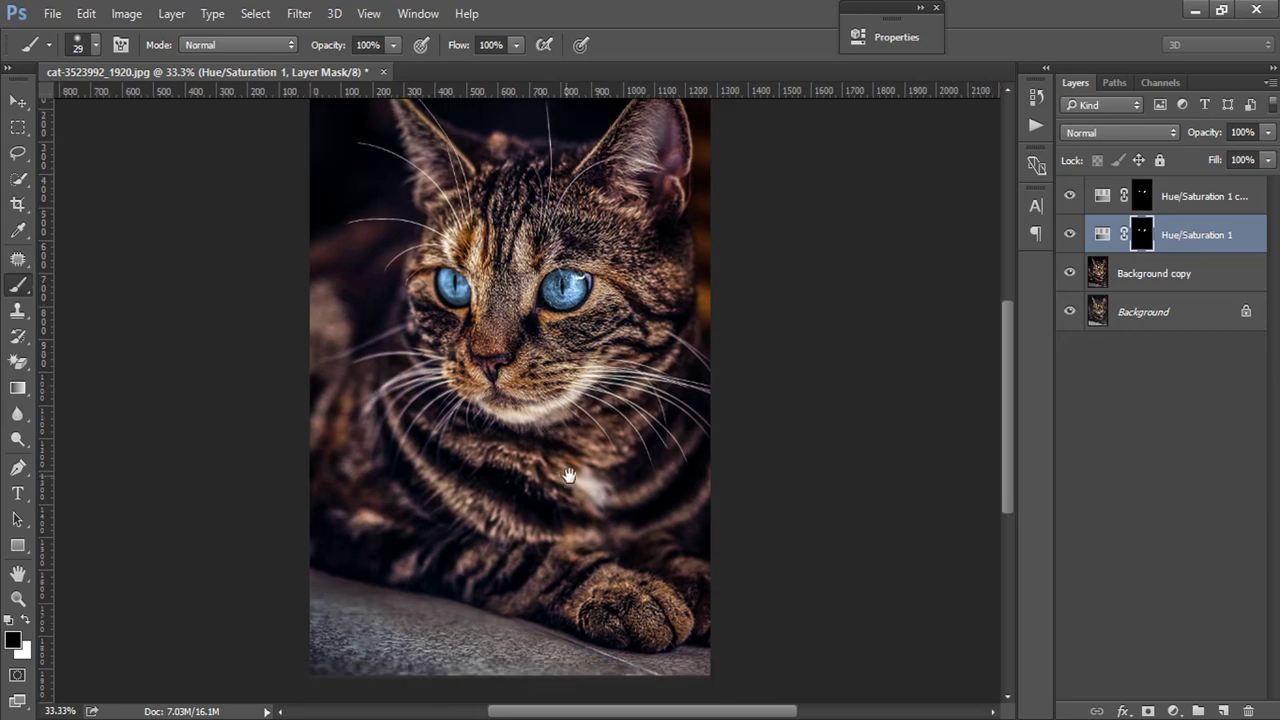
# Step: Select the Hue/Saturation 1 copy layer and pan the cat image upward to review
pyautogui.click(1119, 205)
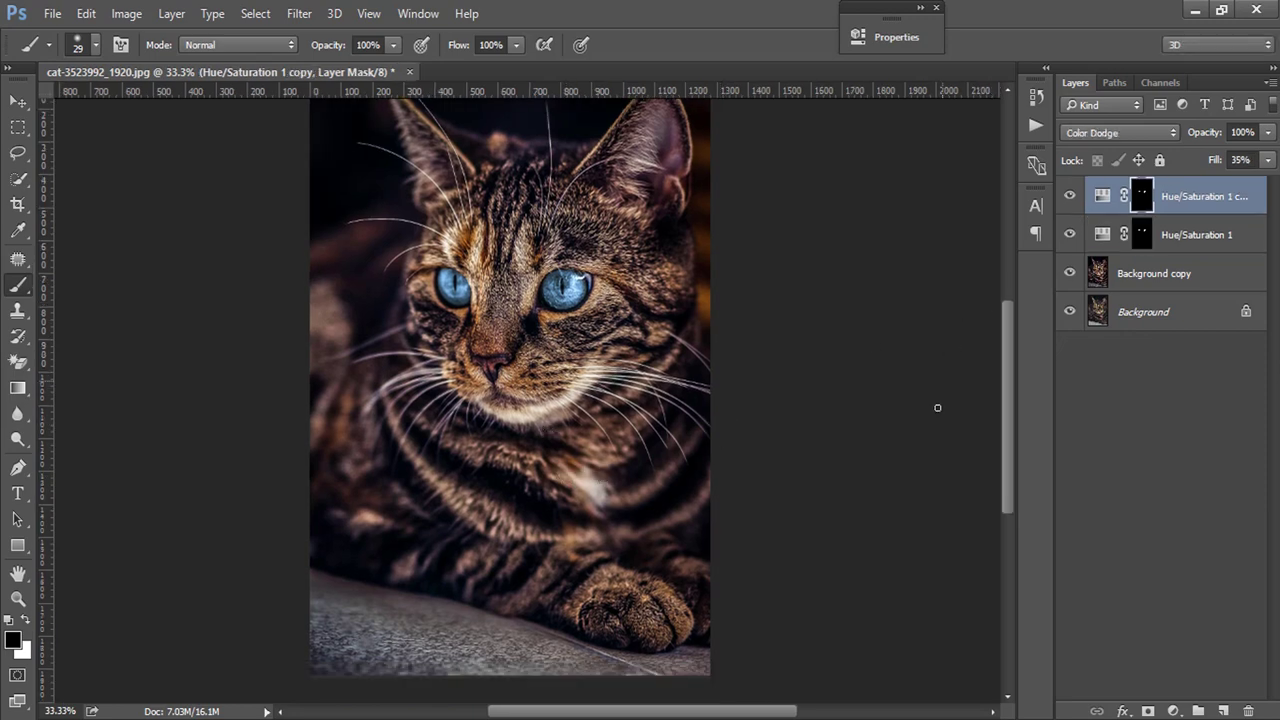
pyautogui.click(1173, 711)
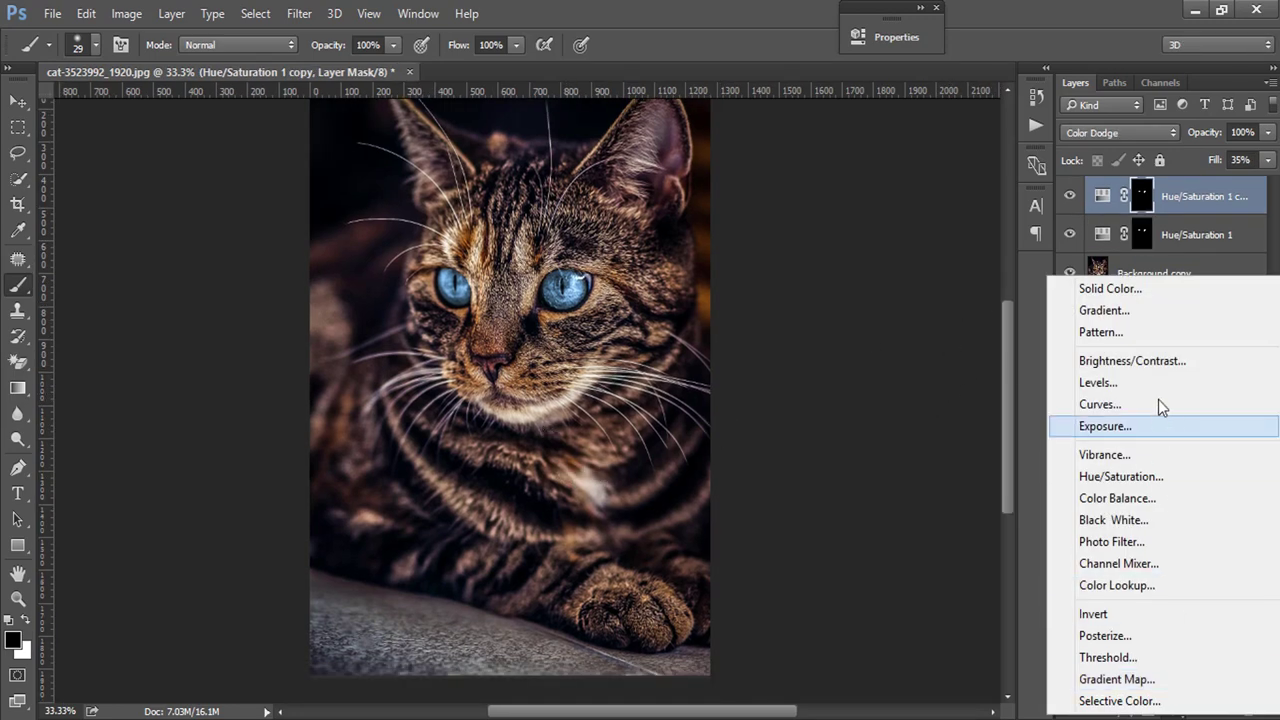
pyautogui.press('Escape')
pyautogui.scroll(-1, 668, 497)
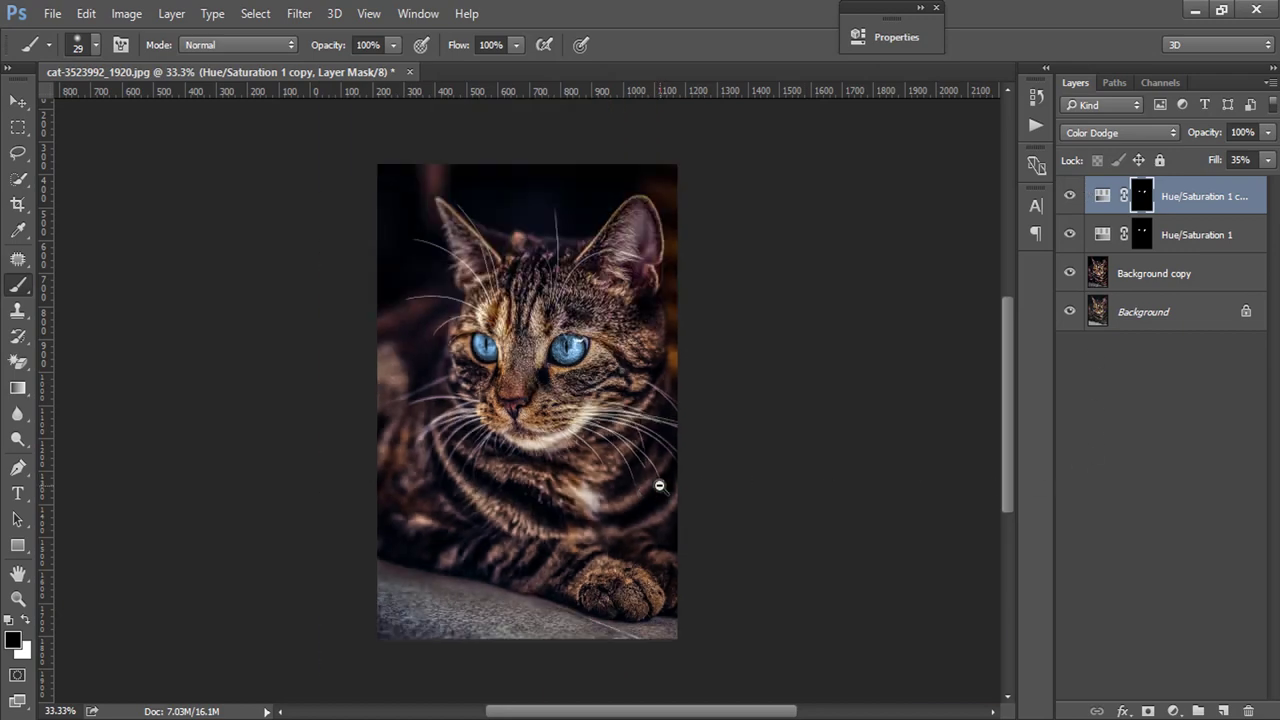
pyautogui.scroll(1, 594, 473)
pyautogui.moveTo(594, 473); pyautogui.dragTo(600, 440)
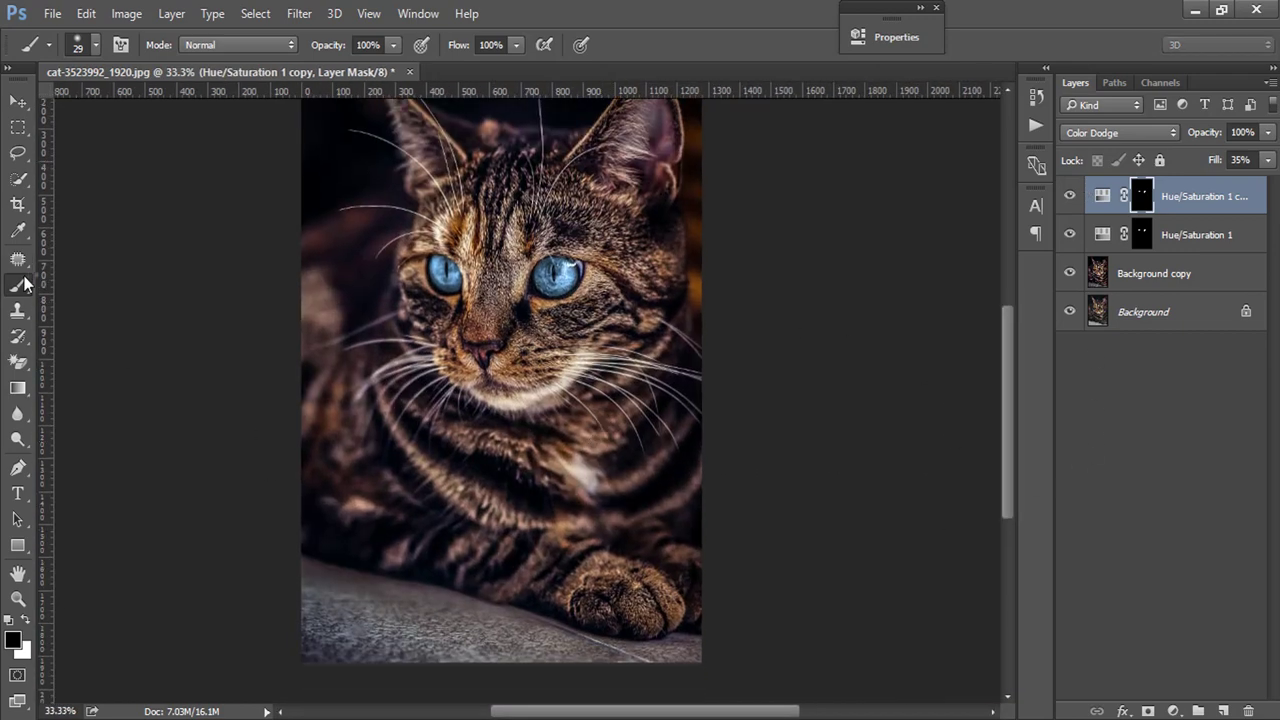
# Step: Add a new Layer 1 and paint black across the floor with a 390 px brush
pyautogui.click(1220, 711)
pyautogui.rightClick(522, 608)
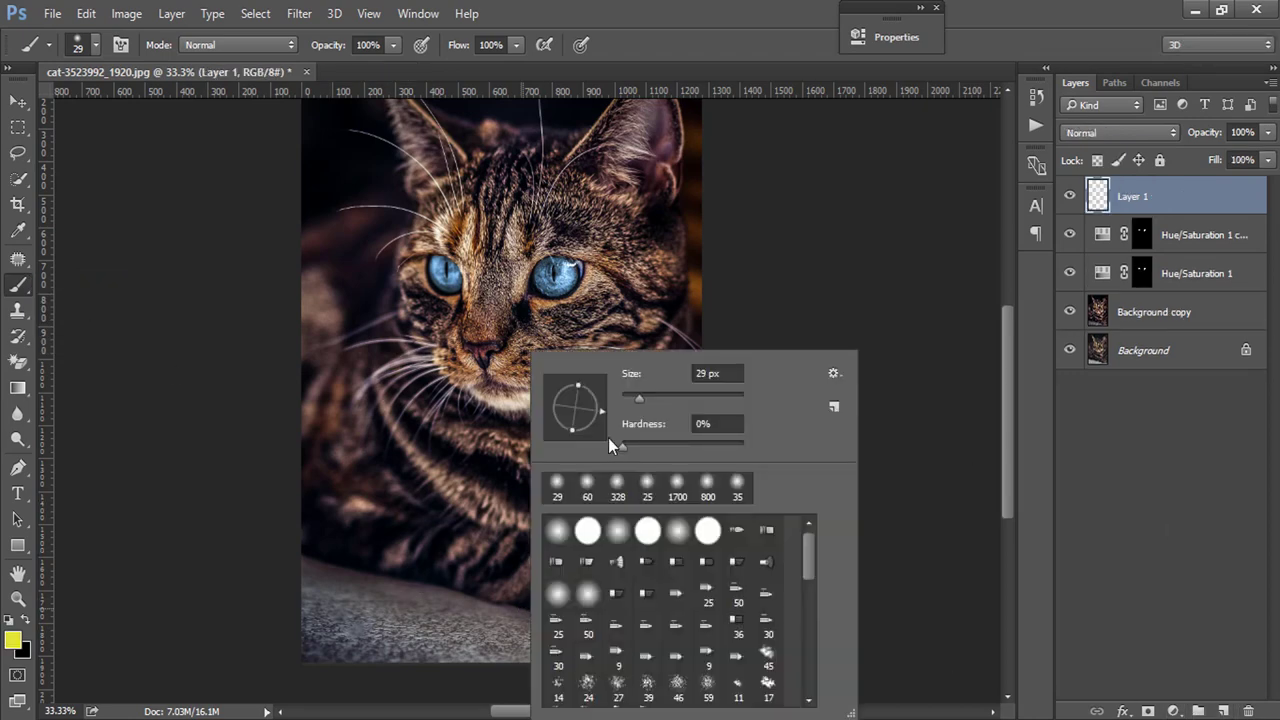
pyautogui.click(656, 67)
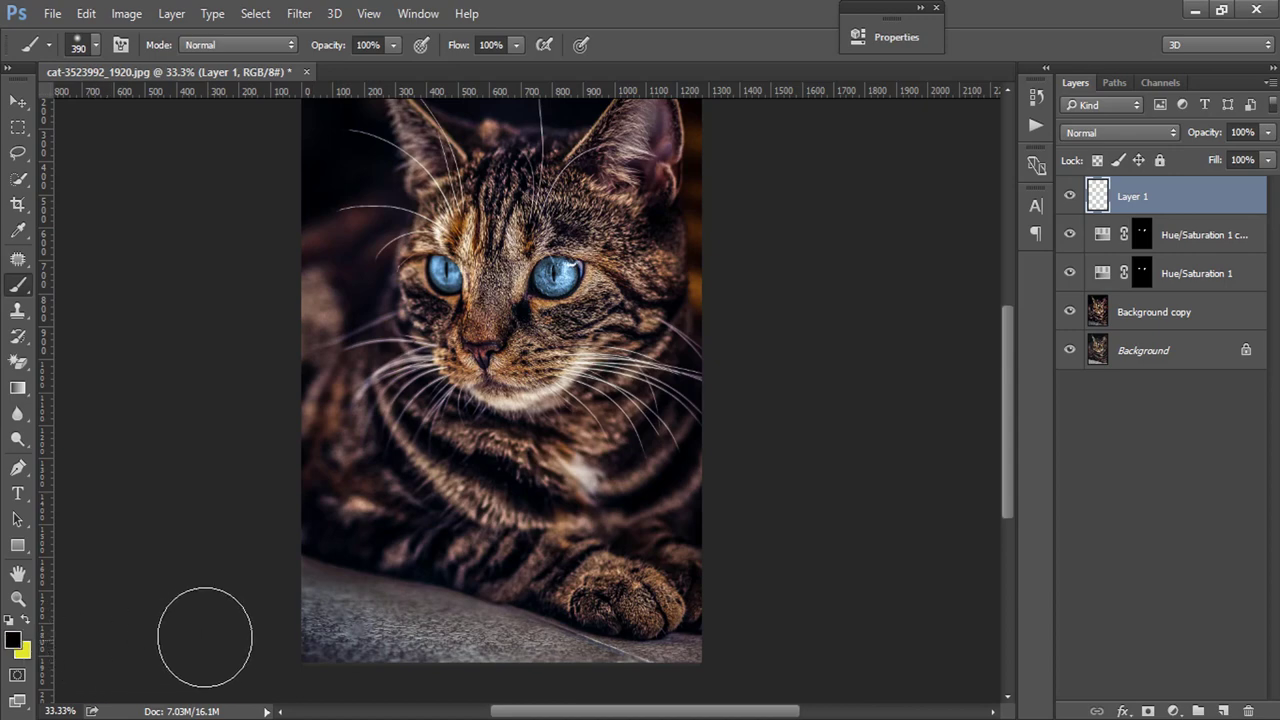
pyautogui.press('x')
pyautogui.moveTo(310, 620); pyautogui.dragTo(586, 677)
pyautogui.hotkey('ctrl', 'z')
pyautogui.moveTo(286, 586)
pyautogui.mouseDown()
pyautogui.moveTo(648, 686)
pyautogui.moveTo(700, 677)
pyautogui.moveTo(551, 677)
pyautogui.moveTo(420, 640)
pyautogui.moveTo(286, 636)
pyautogui.mouseUp()
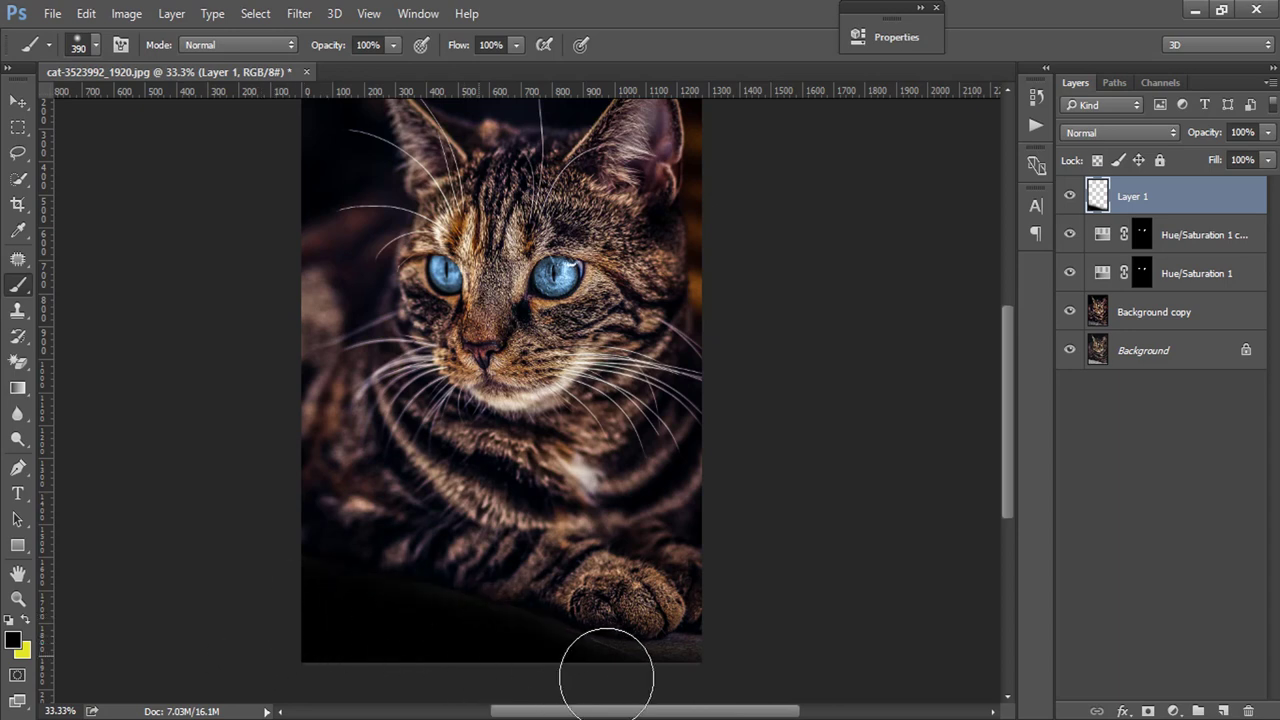
pyautogui.moveTo(500, 646)
pyautogui.mouseDown()
pyautogui.moveTo(371, 620)
pyautogui.moveTo(535, 668)
pyautogui.mouseUp()
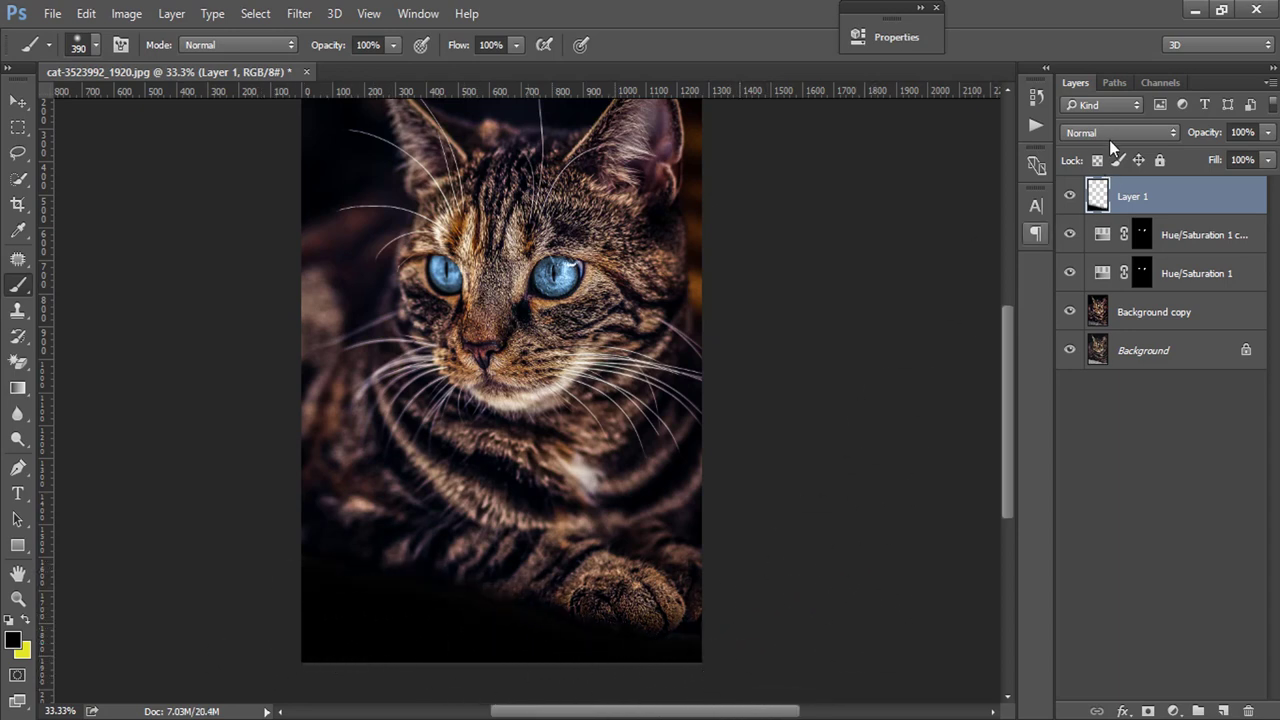
# Step: Cycle Layer 1's blend modes from Multiply through Vivid Light to Color
pyautogui.click(1109, 133)
pyautogui.click(1104, 197)
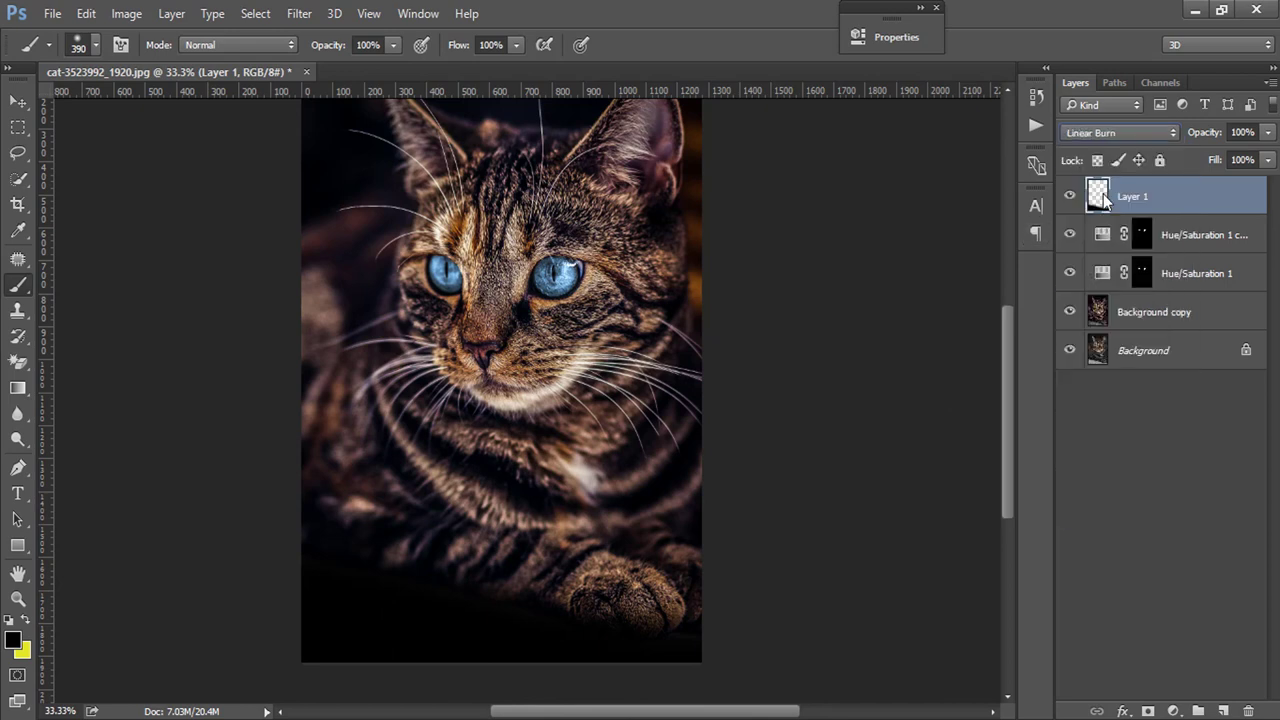
pyautogui.press('Down')
pyautogui.press('Down')
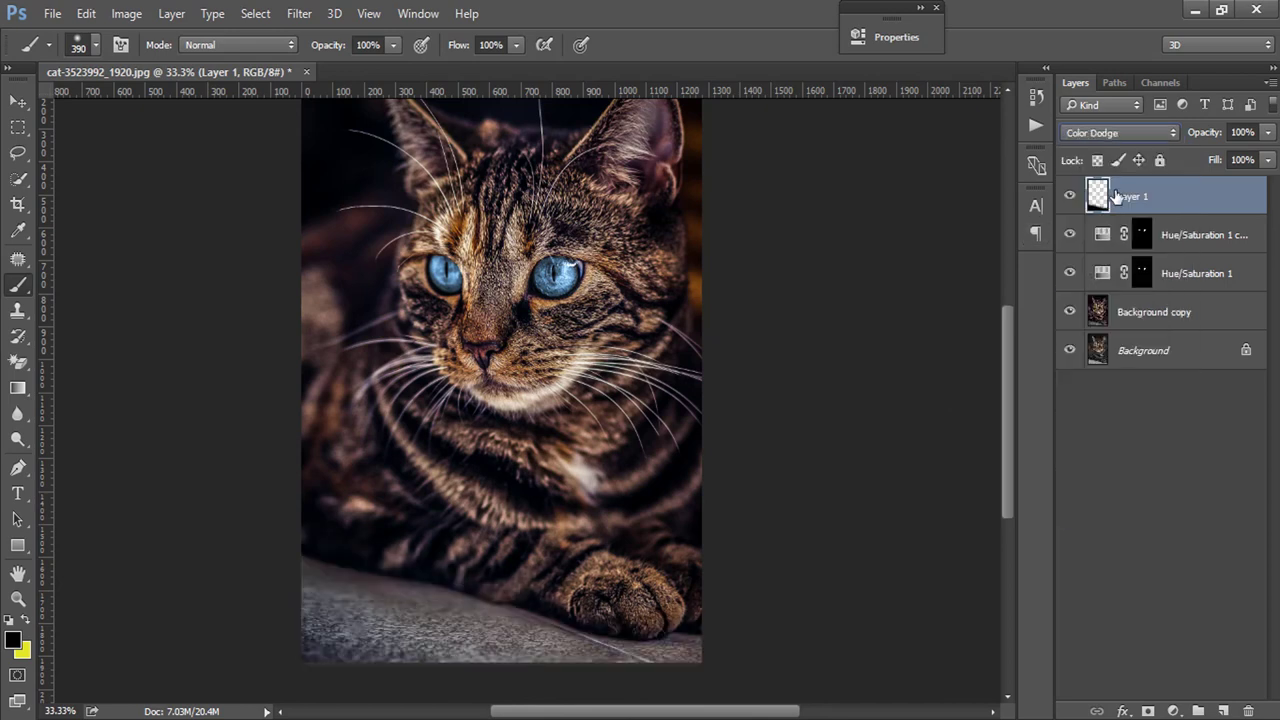
pyautogui.press('Down')
pyautogui.press('Down')
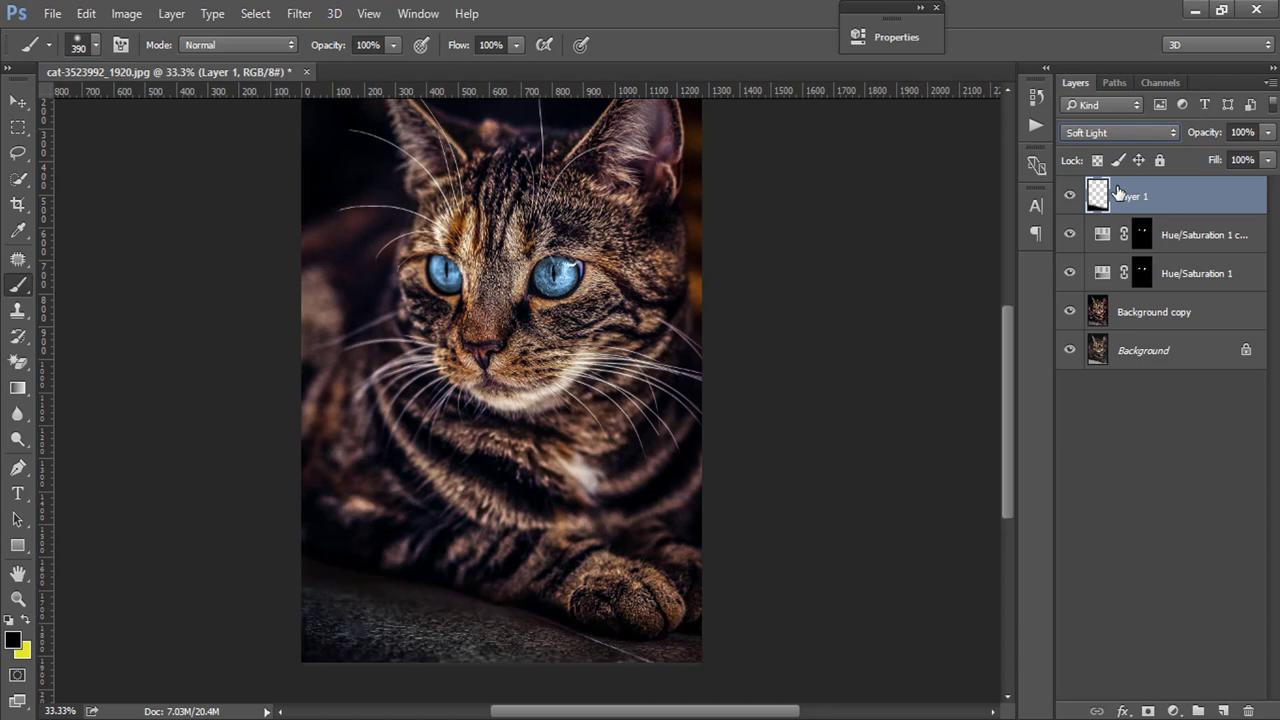
pyautogui.press('Down')
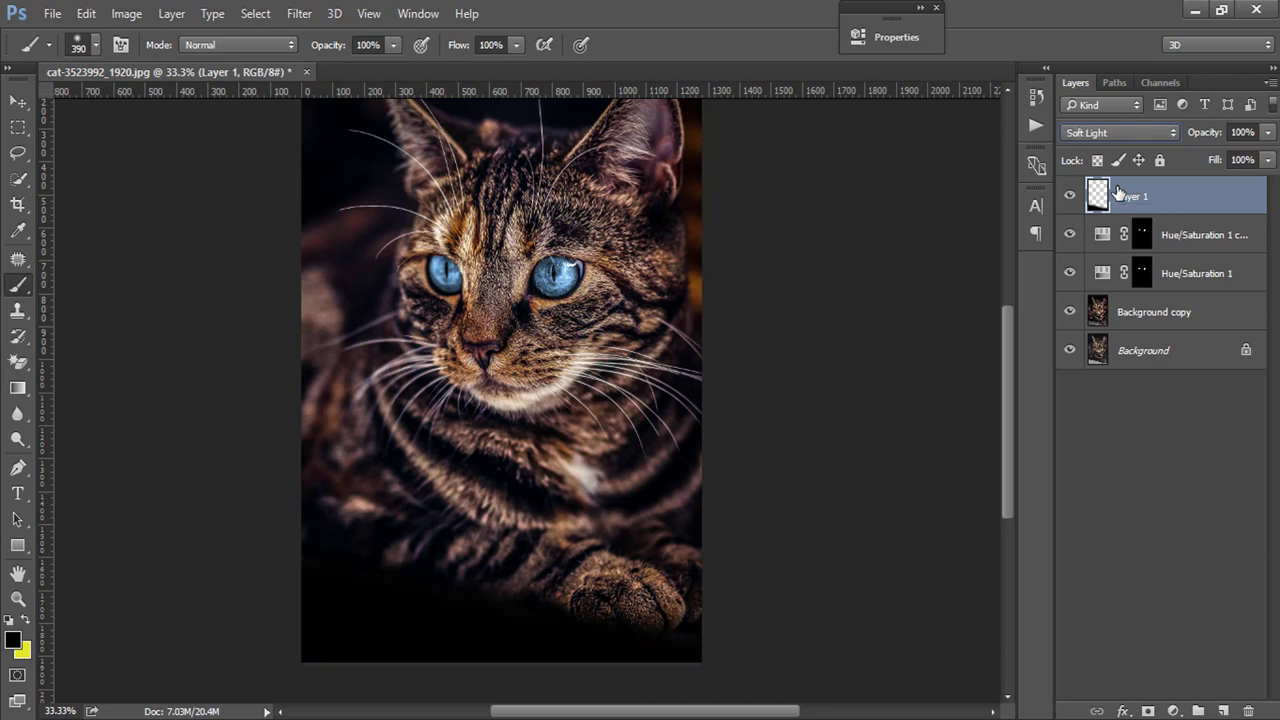
pyautogui.click(1119, 134)
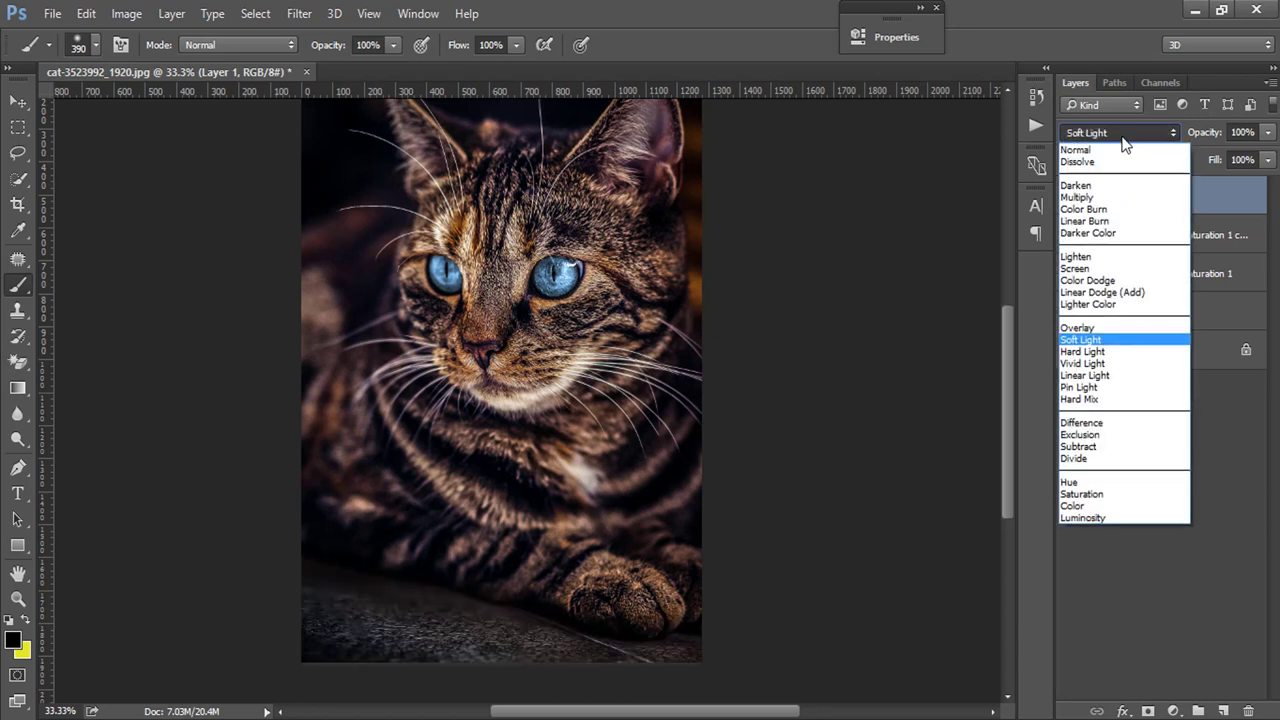
pyautogui.click(1121, 360)
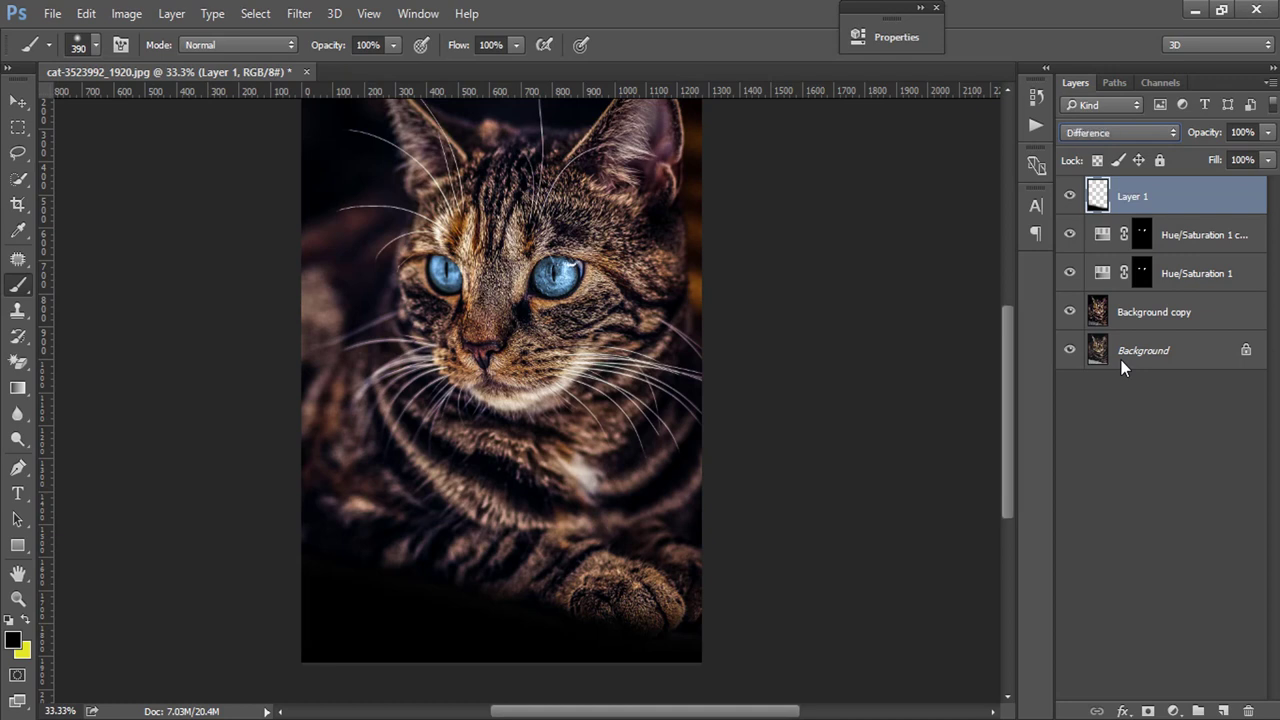
pyautogui.press('Down')
pyautogui.press('Down')
pyautogui.press('Down')
pyautogui.press('Down')
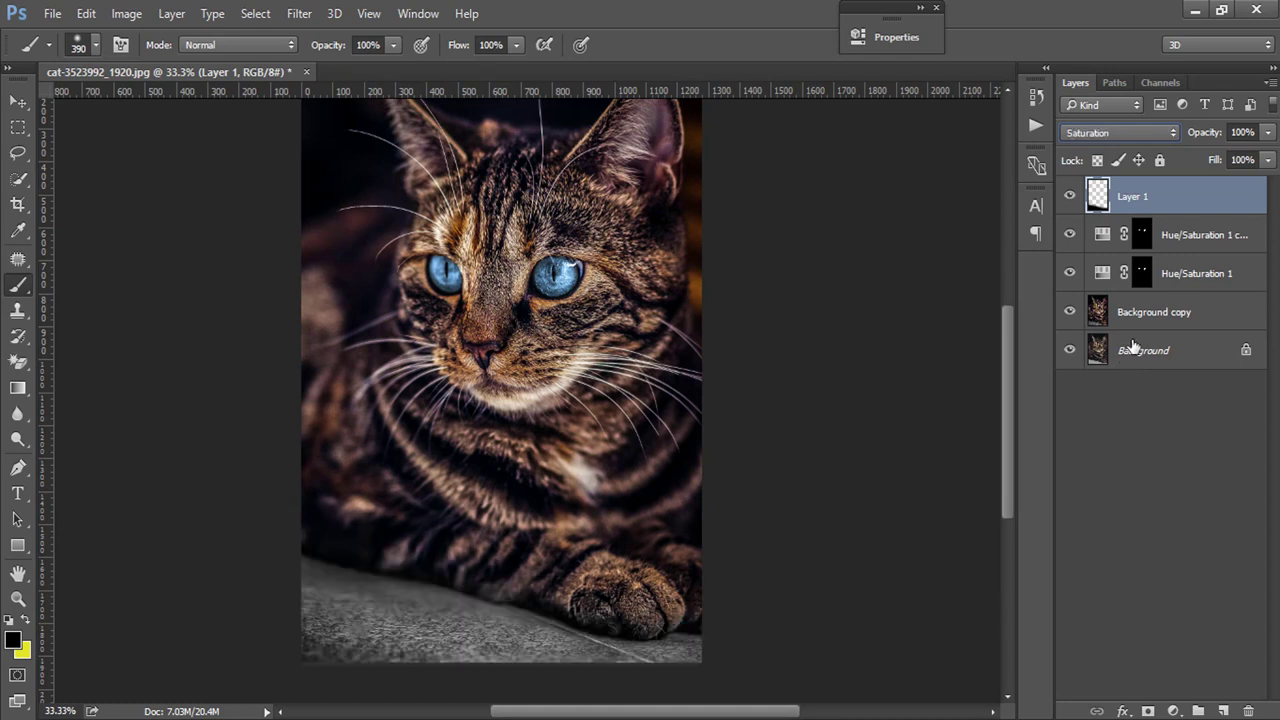
pyautogui.press('Down')
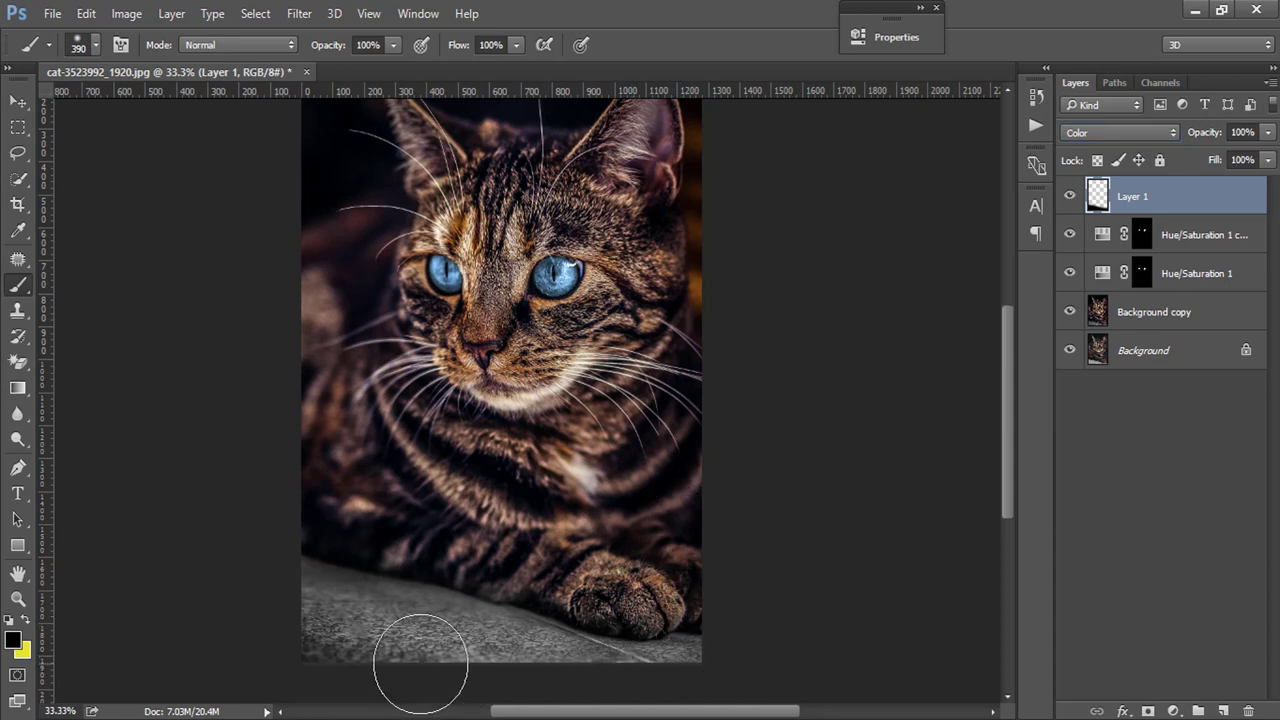
# Step: Zoom out and toggle Layer 1's visibility to compare the tinted floor
pyautogui.keyDown('ctrl'); pyautogui.keyDown('alt'); pyautogui.click(330, 560); pyautogui.keyUp('alt'); pyautogui.keyUp('ctrl')
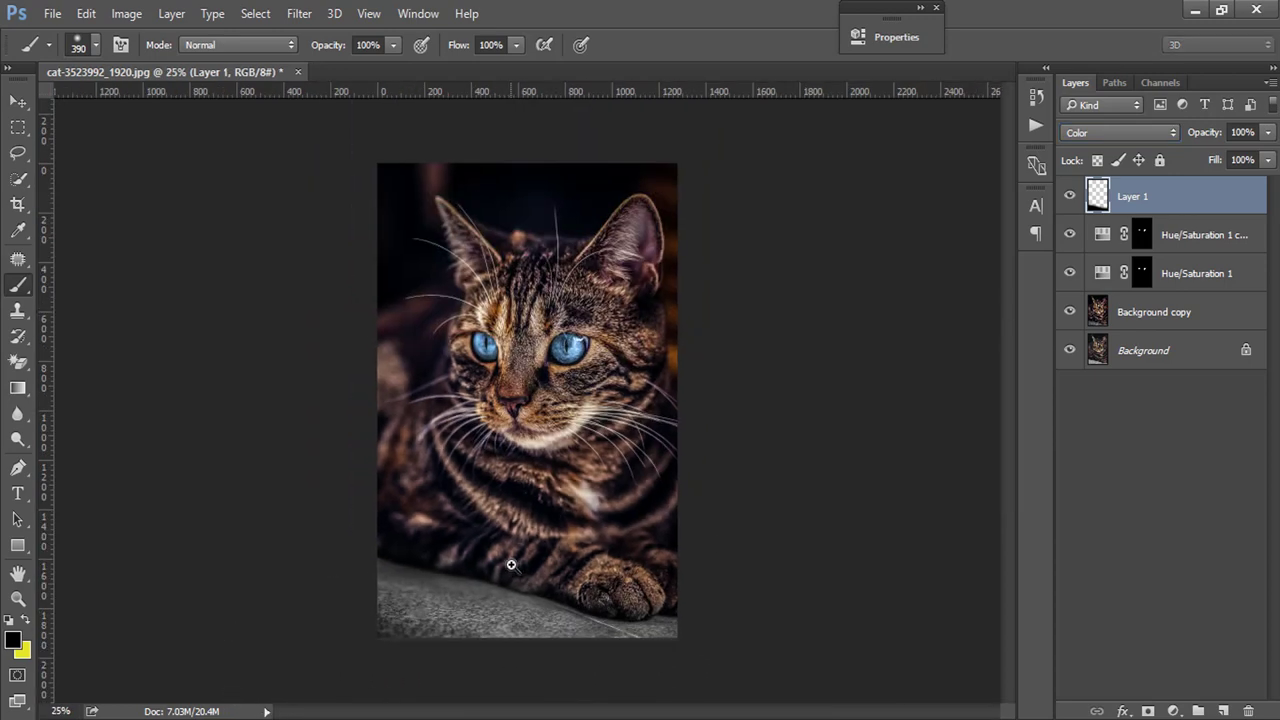
pyautogui.click(1071, 197)
pyautogui.click(1071, 197)
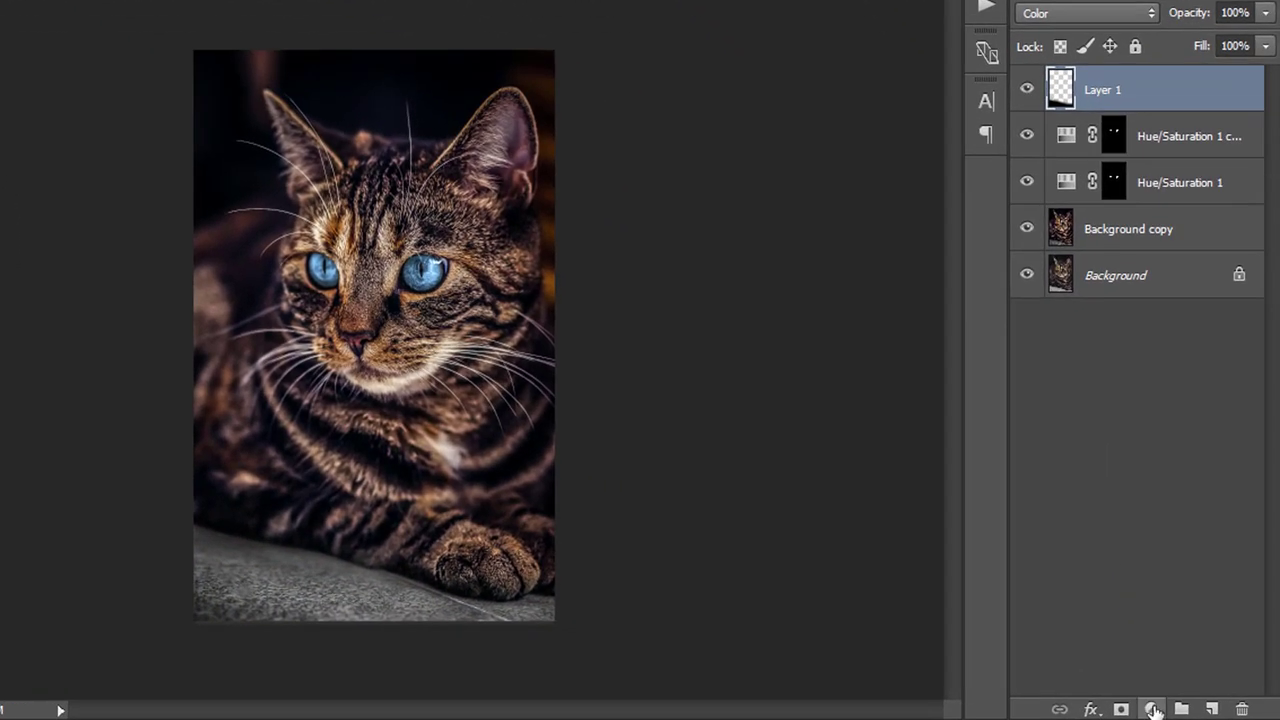
# Step: Add an Exposure adjustment layer above the stack and raise its exposure
pyautogui.click(1153, 710)
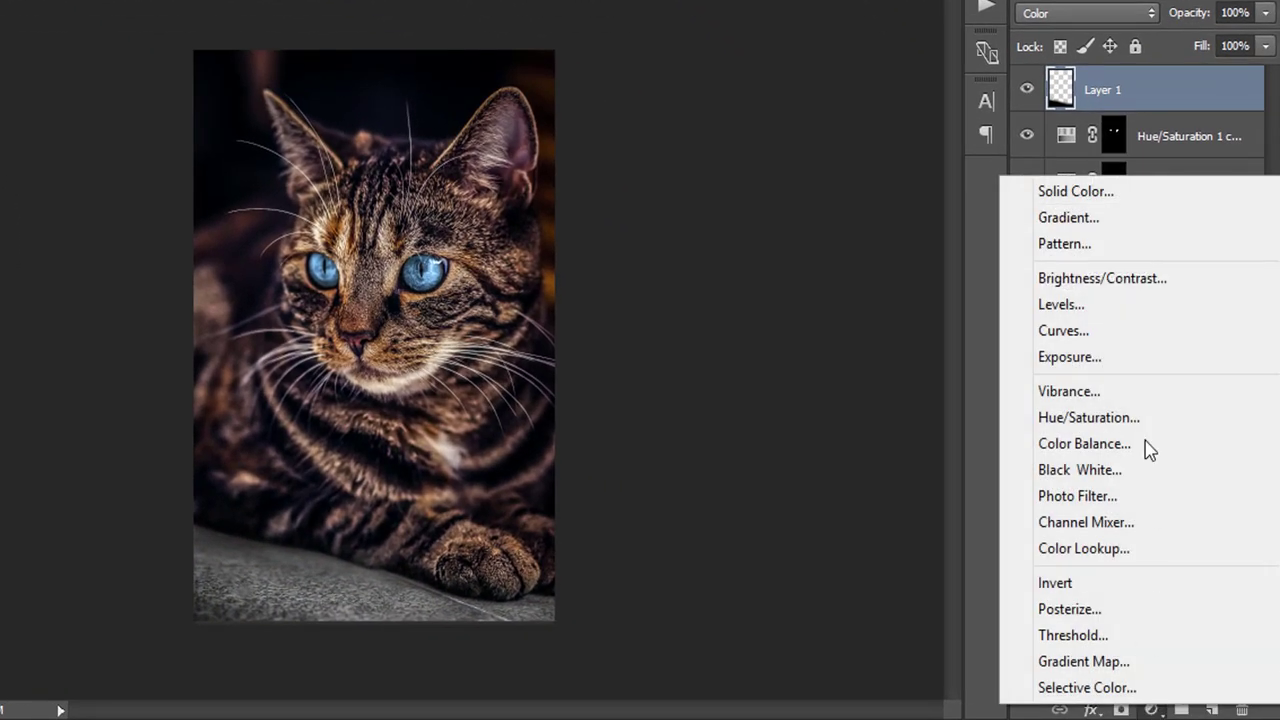
pyautogui.click(1134, 371)
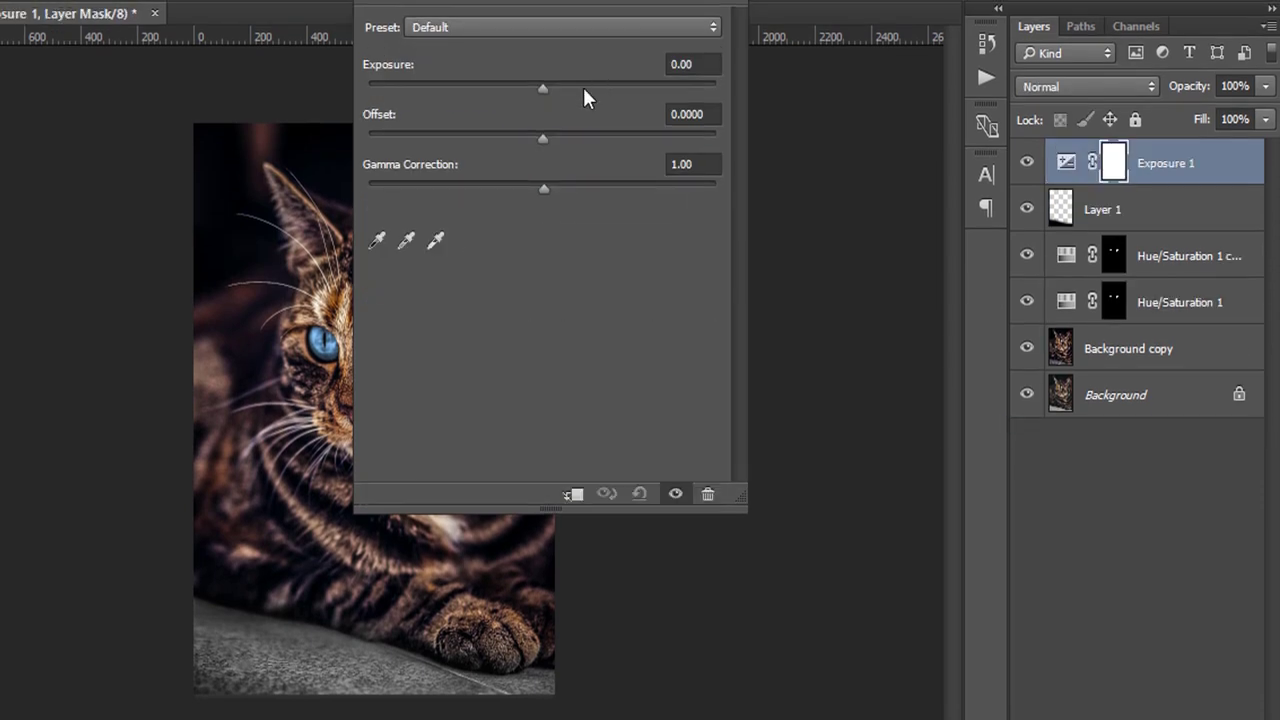
pyautogui.click(581, 88)
pyautogui.moveTo(583, 3); pyautogui.dragTo(833, 3)
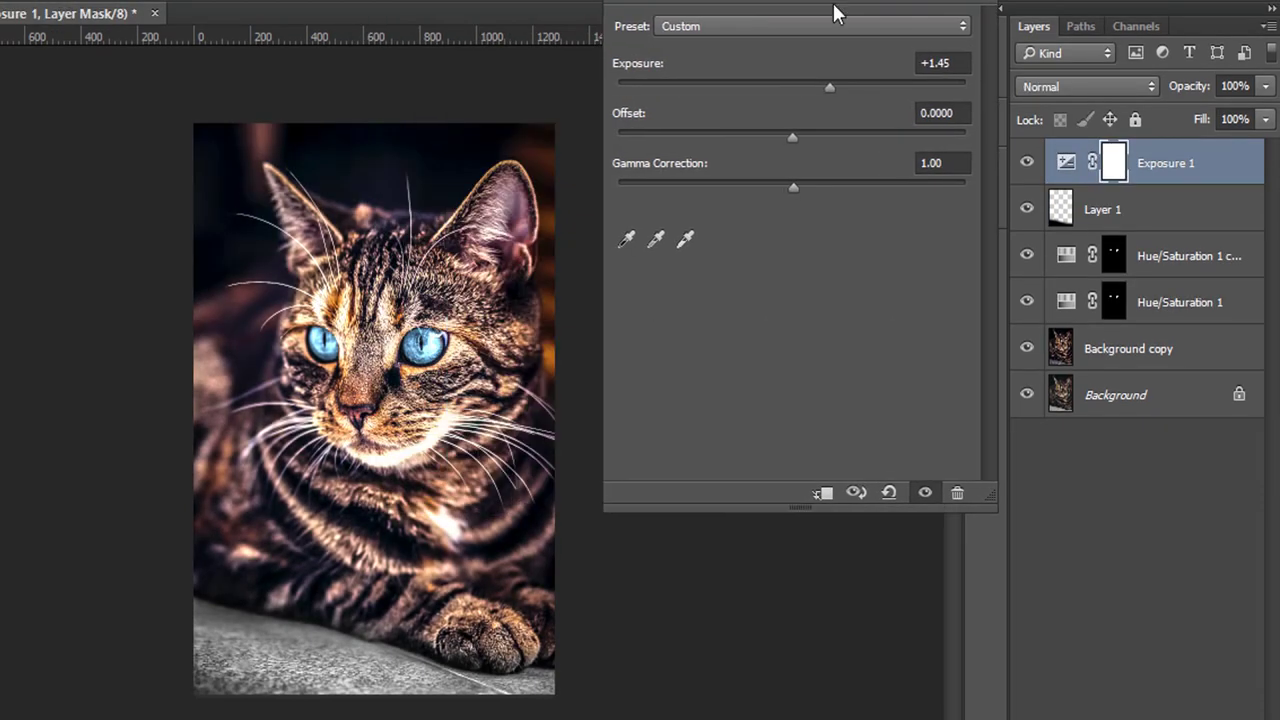
# Step: Tone the exposure back to +0.50, fine-tune the offset, and lower gamma to 0.94
pyautogui.scroll(1, 482, 306)
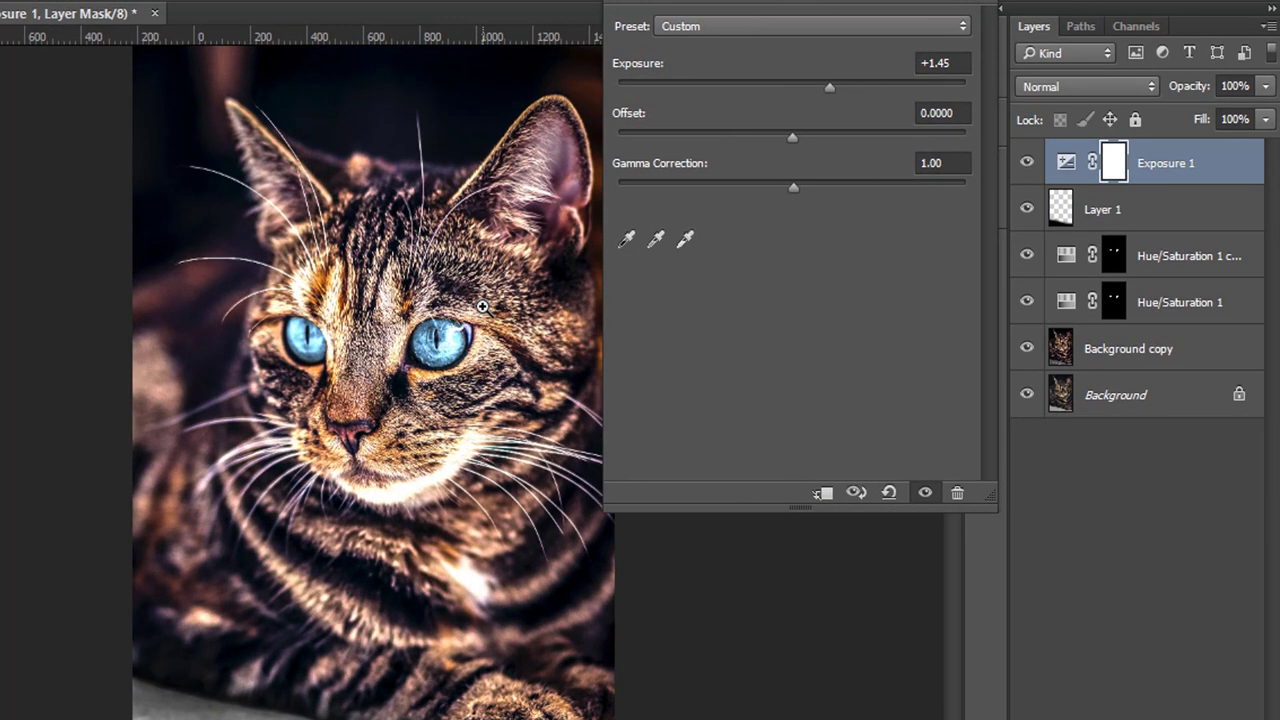
pyautogui.scroll(1, 482, 306)
pyautogui.scroll(1, 482, 306)
pyautogui.scroll(1, 482, 306)
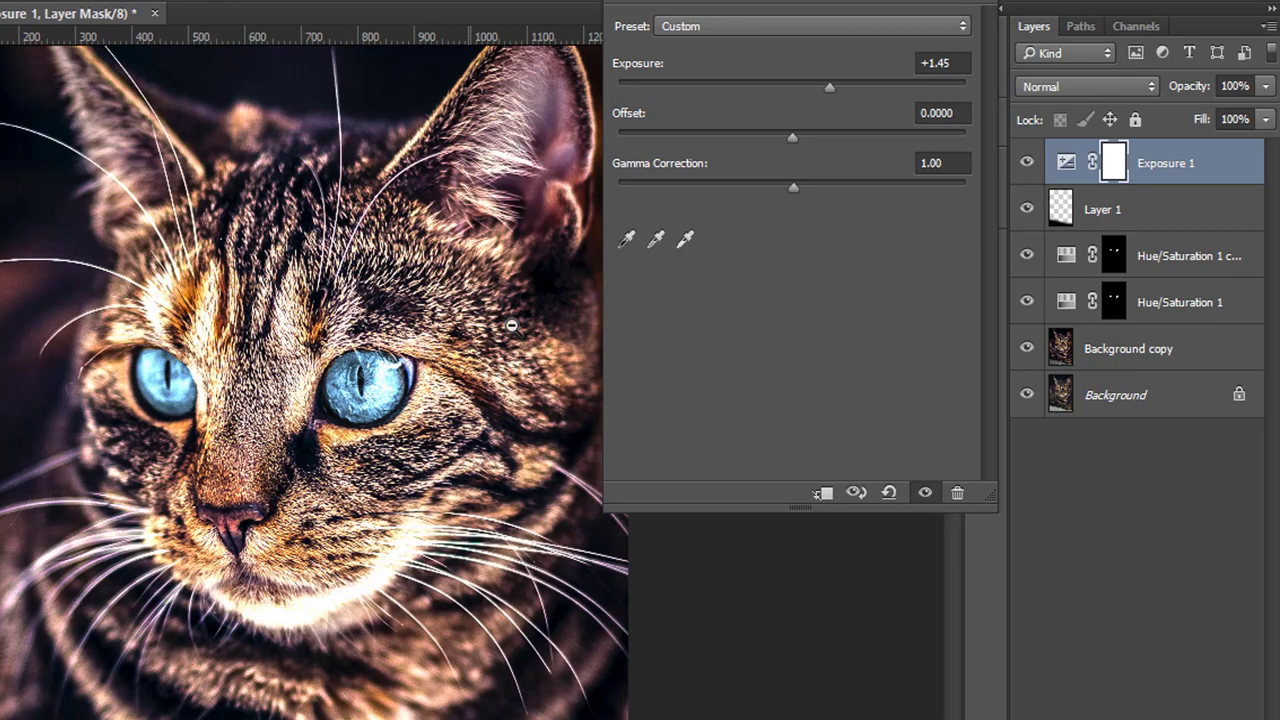
pyautogui.scroll(-1, 590, 194)
pyautogui.moveTo(829, 88)
pyautogui.mouseDown()
pyautogui.moveTo(794, 88)
pyautogui.moveTo(805, 87)
pyautogui.mouseUp()
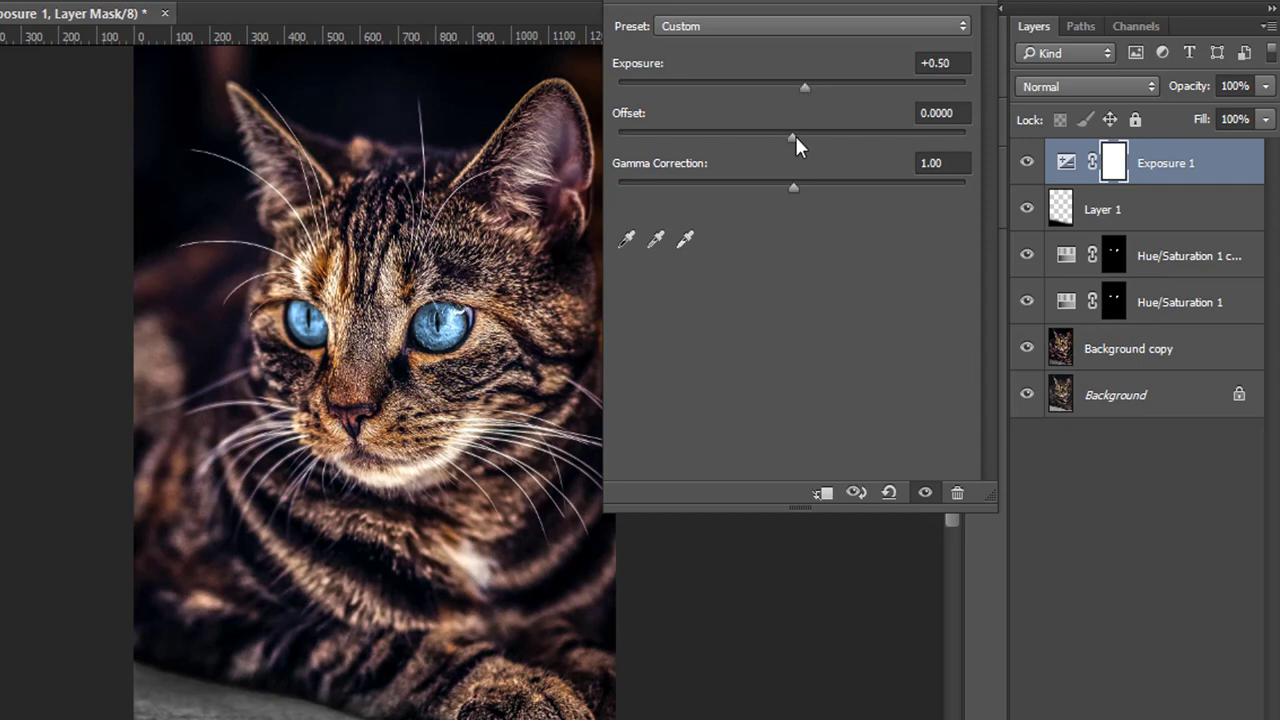
pyautogui.moveTo(796, 137); pyautogui.dragTo(793, 137)
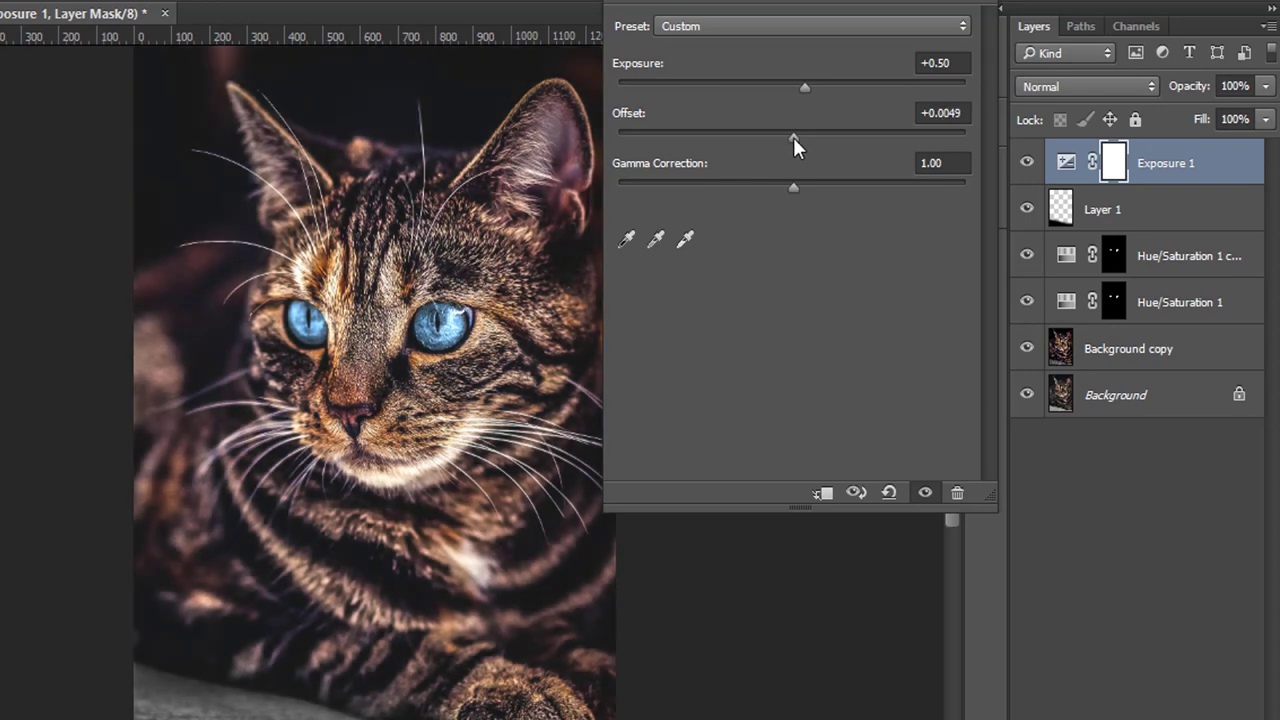
pyautogui.moveTo(793, 184); pyautogui.dragTo(794, 186)
# Step: Reduce the offset slightly and lower gamma to 0.91, then hide the layer to compare
pyautogui.click(940, 114)
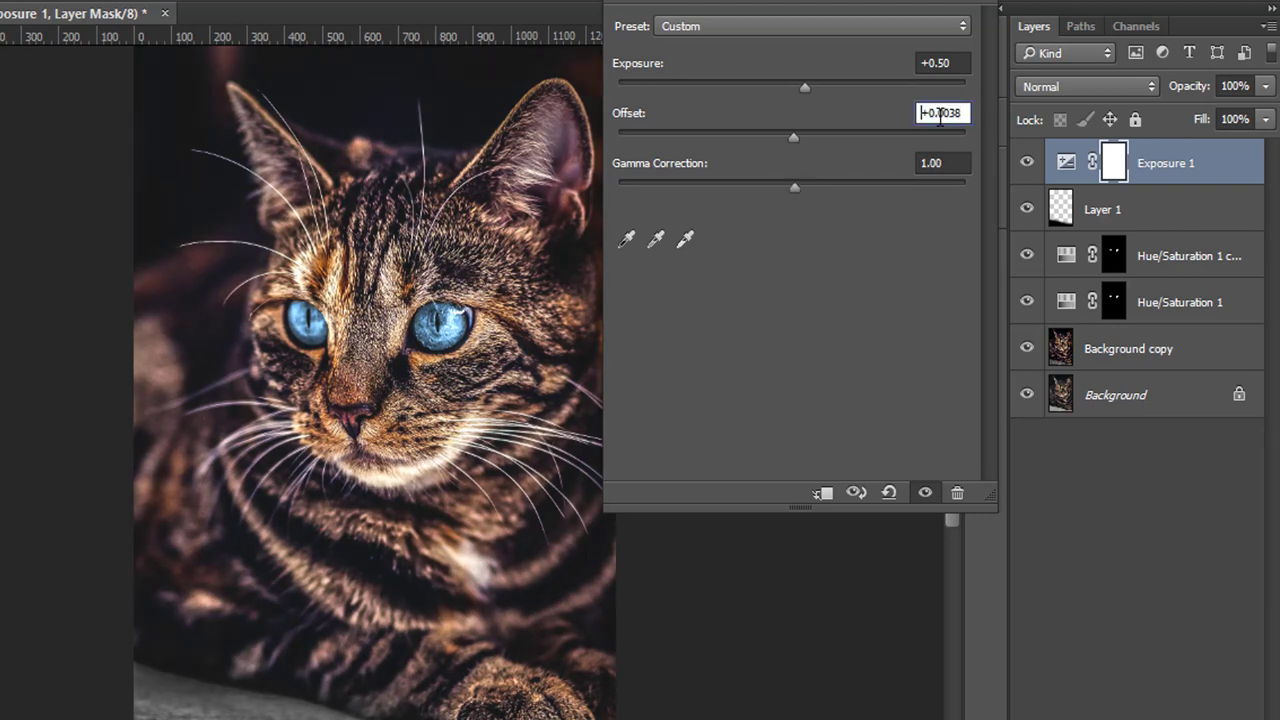
pyautogui.press('Down')
pyautogui.press('Down')
pyautogui.press('Down')
pyautogui.moveTo(793, 183); pyautogui.dragTo(794, 186)
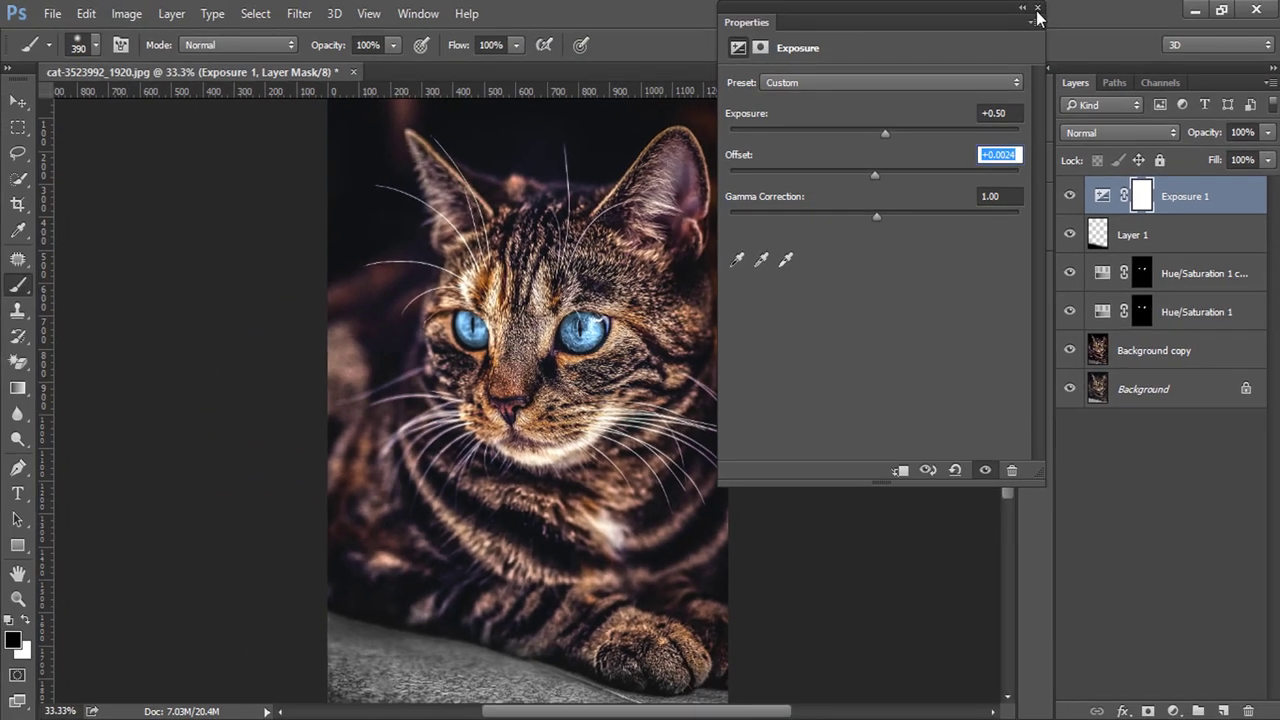
pyautogui.click(1023, 8)
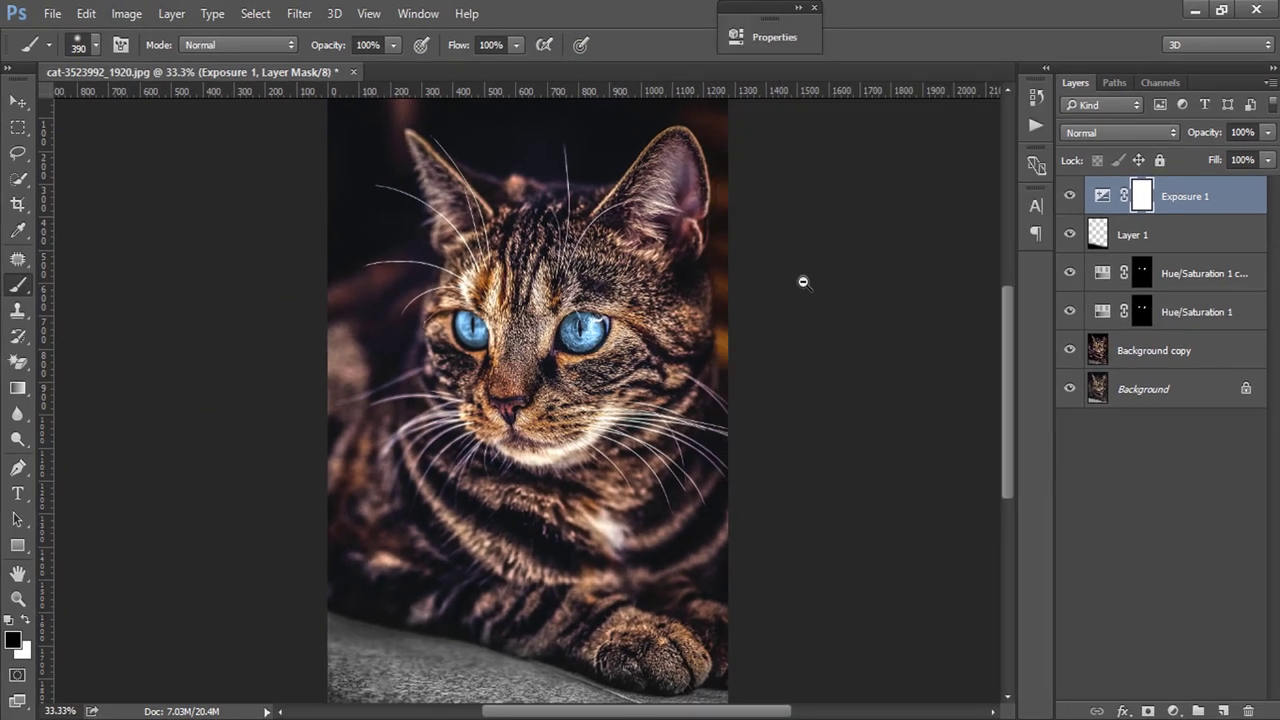
pyautogui.hotkey('ctrl', '-')
pyautogui.click(1070, 198)
# Step: Restore the Exposure layer's visibility and add a new empty layer above Layer 1
pyautogui.click(1070, 198)
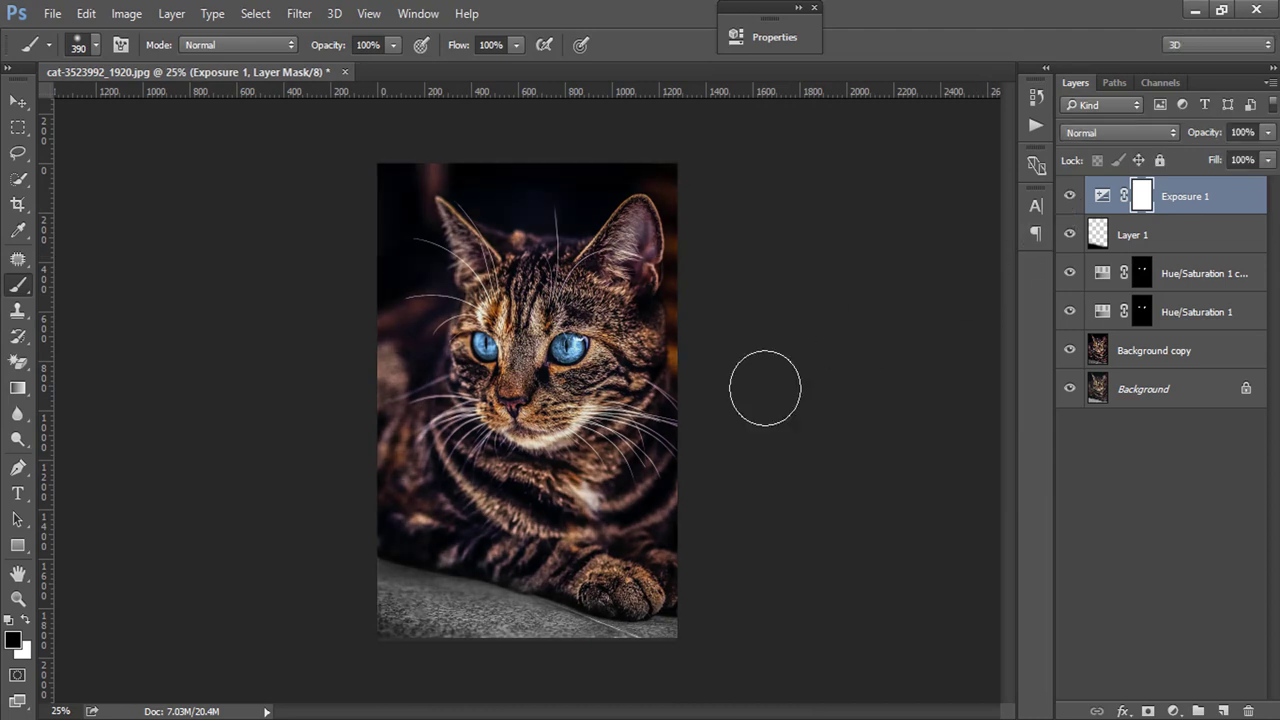
pyautogui.scroll(1, 489, 591)
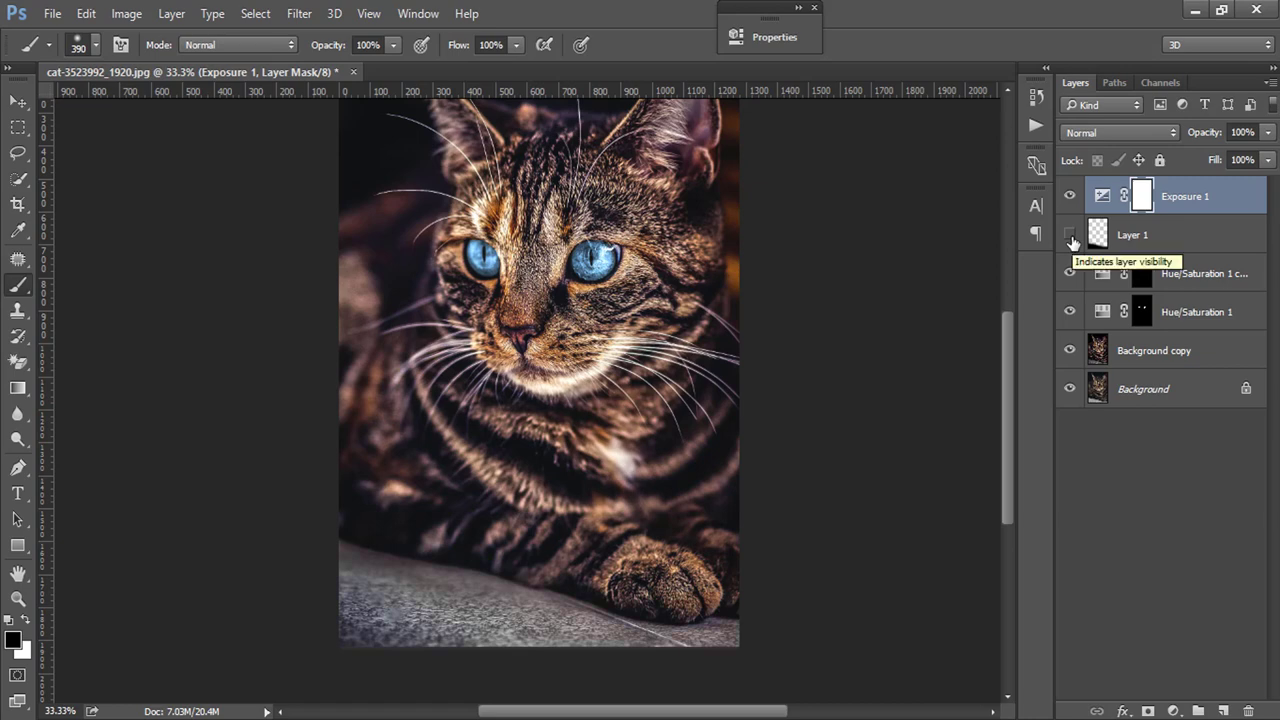
pyautogui.hotkey('ctrl', '-')
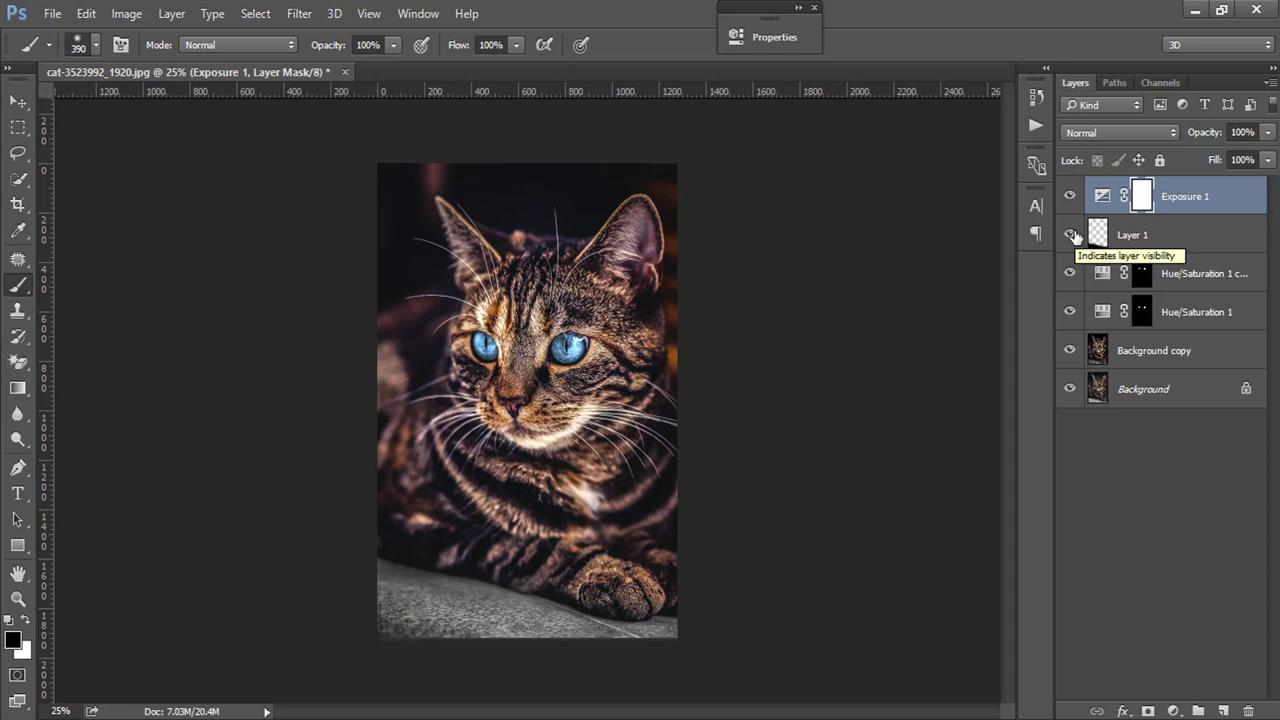
pyautogui.click(1165, 248)
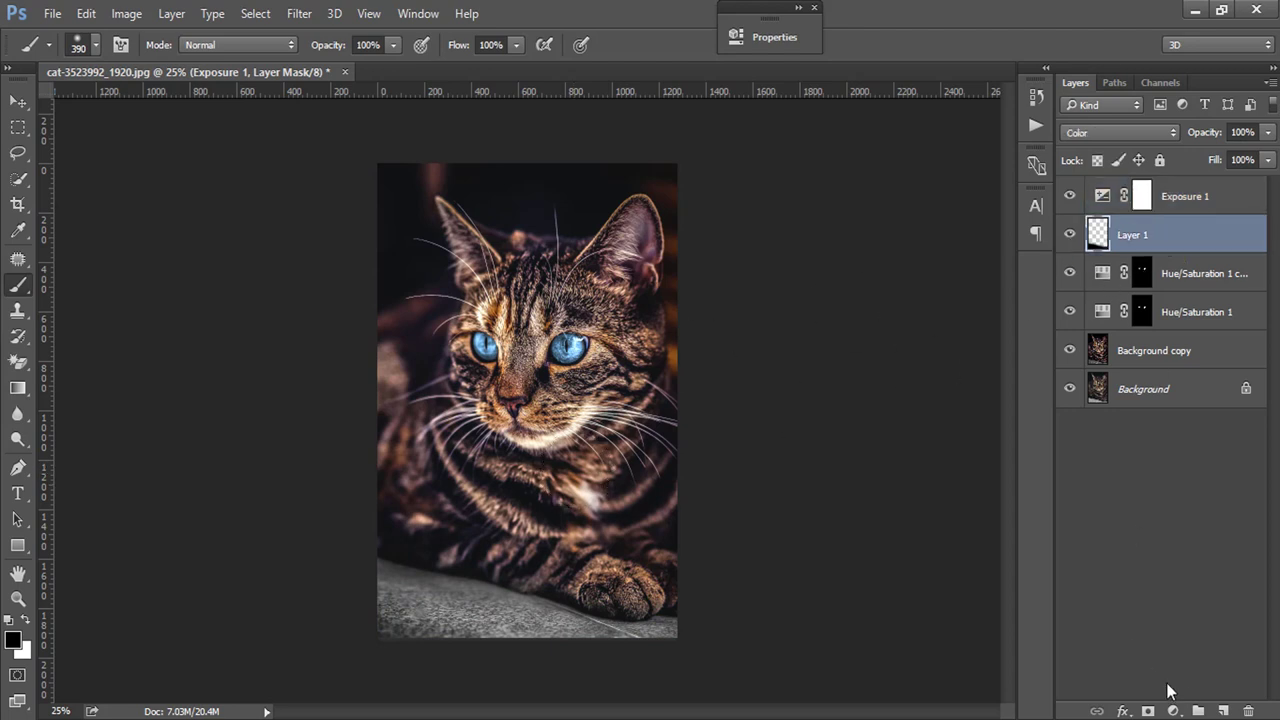
pyautogui.click(1222, 711)
# Step: Set the new layer to Color blending and paint yellow over the floor
pyautogui.click(1121, 132)
pyautogui.click(1116, 494)
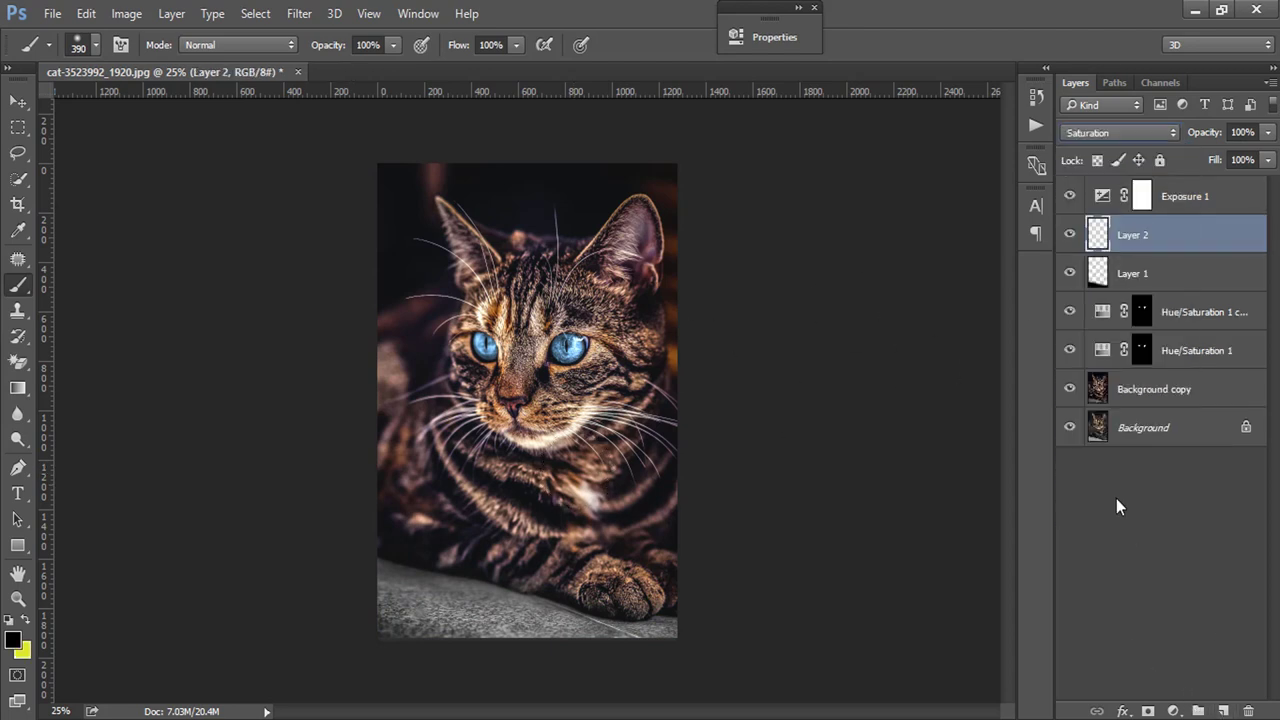
pyautogui.click(1118, 132)
pyautogui.click(1100, 494)
pyautogui.press('Down')
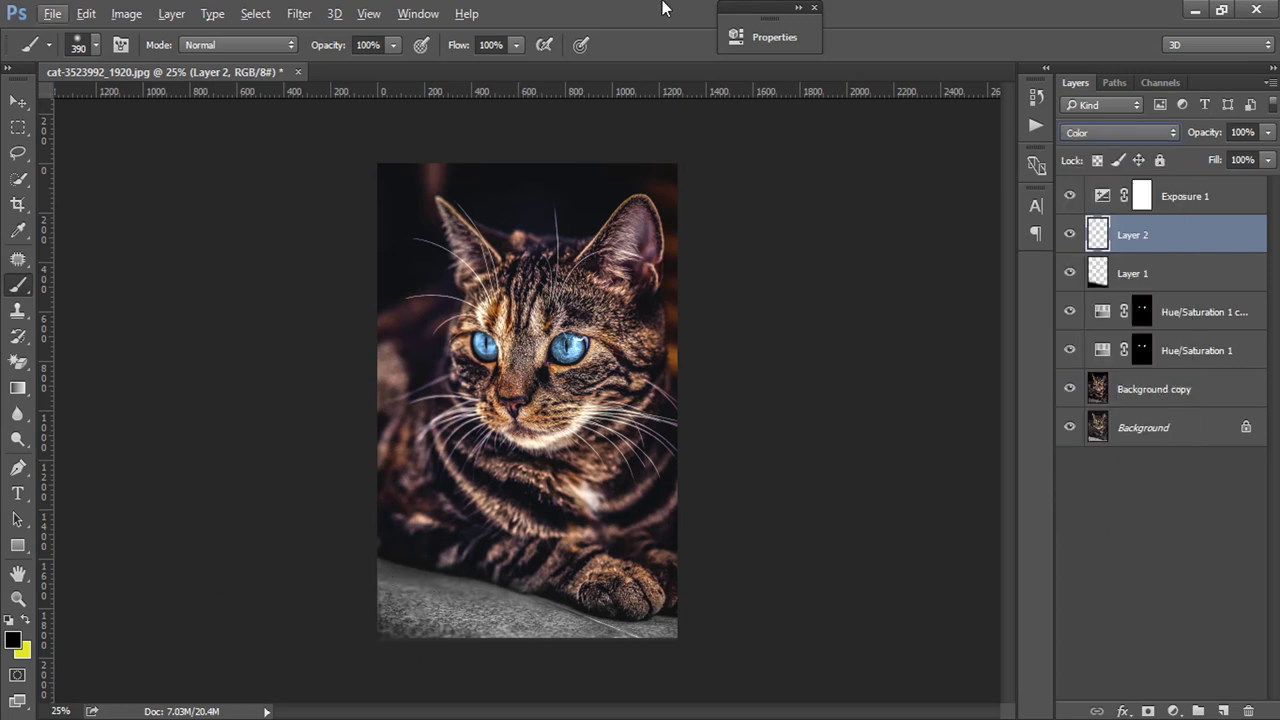
pyautogui.press('x')
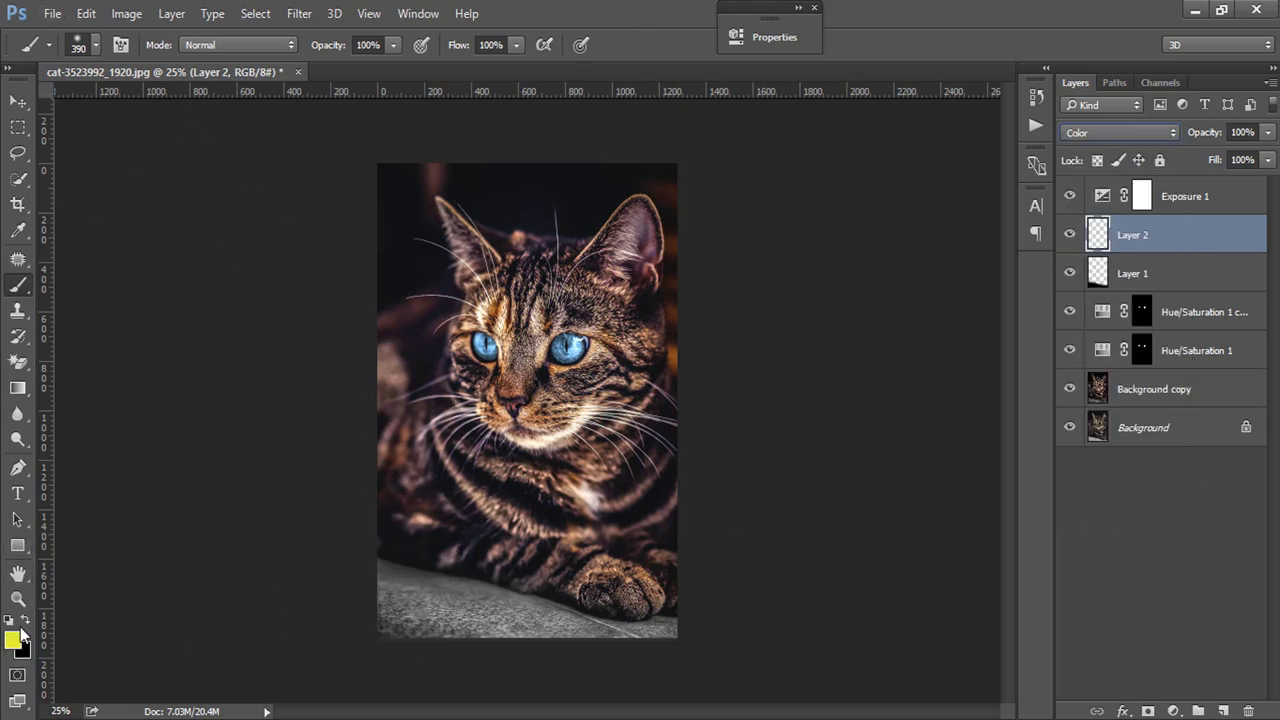
pyautogui.moveTo(340, 531)
pyautogui.mouseDown()
pyautogui.moveTo(400, 615)
pyautogui.moveTo(641, 663)
pyautogui.moveTo(737, 650)
pyautogui.mouseUp()
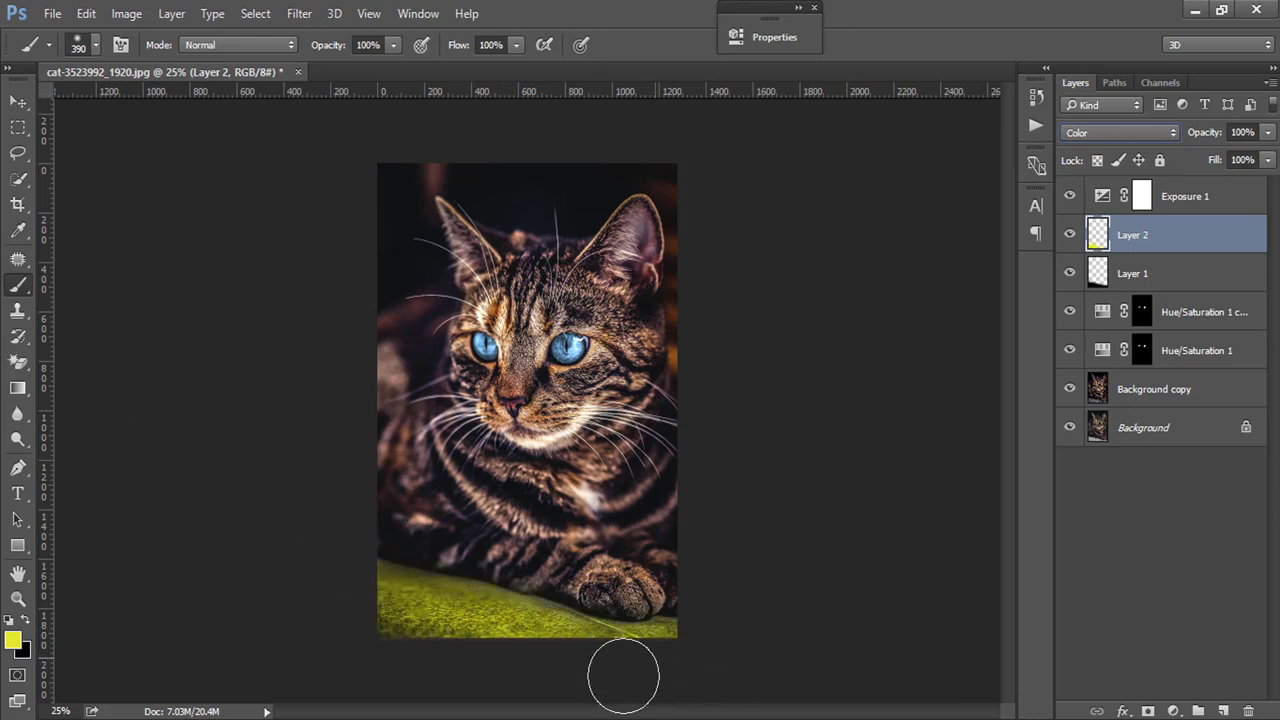
# Step: Keep Color blending and lower the yellow layer's fill to 27%
pyautogui.click(1085, 134)
pyautogui.click(1084, 140)
pyautogui.scroll(1, 522, 441)
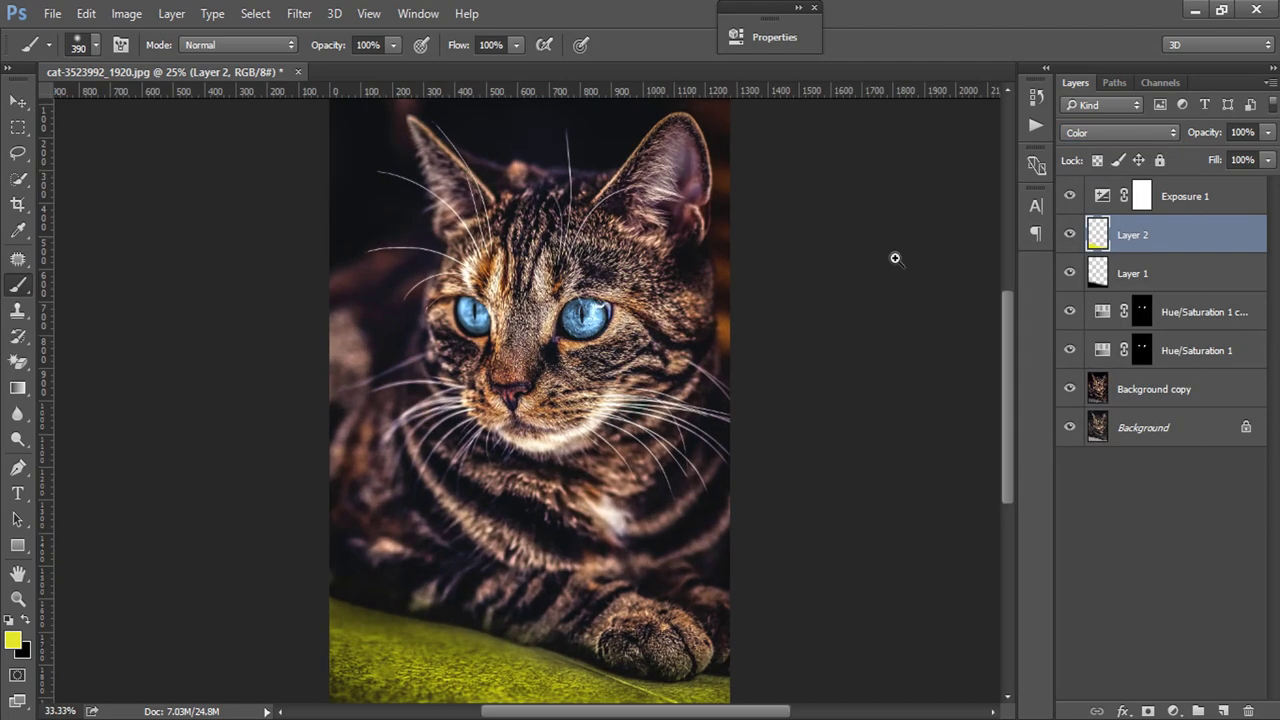
pyautogui.click(1268, 160)
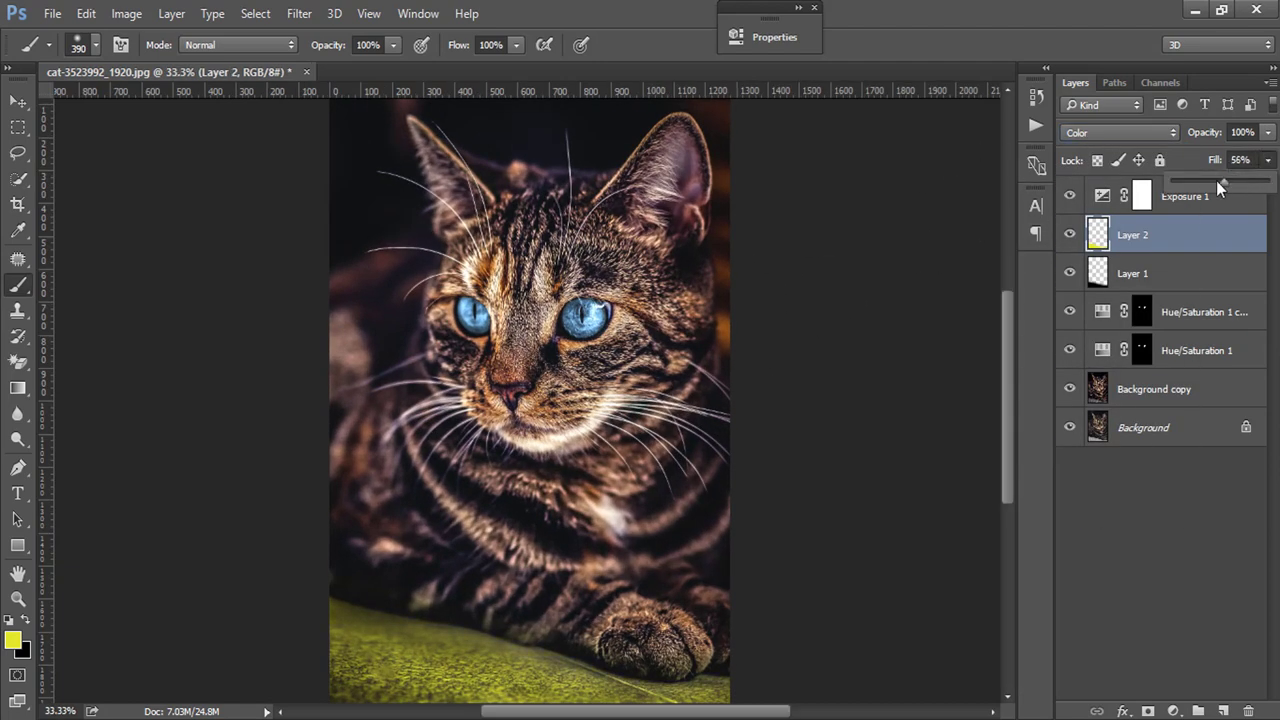
pyautogui.moveTo(1199, 182); pyautogui.dragTo(1195, 182)
pyautogui.scroll(-1, 621, 440)
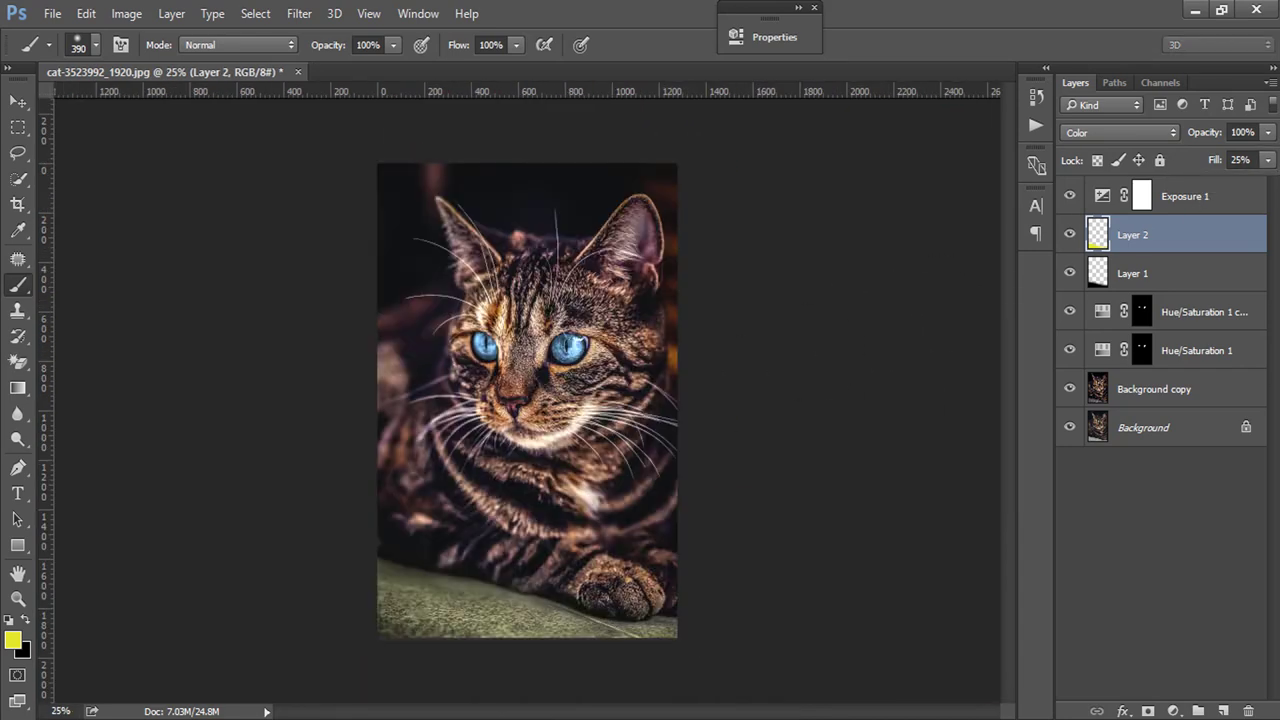
pyautogui.click(1268, 160)
pyautogui.moveTo(1203, 185); pyautogui.dragTo(1203, 185)
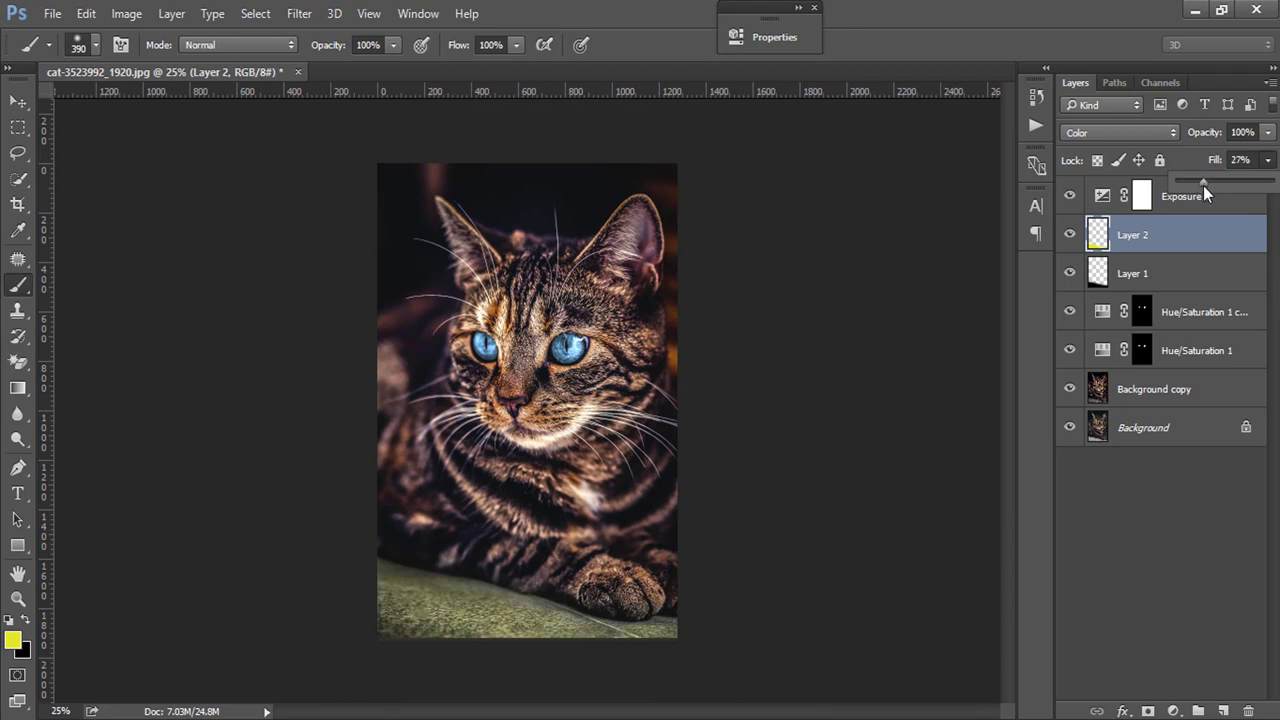
pyautogui.scroll(1, 612, 400)
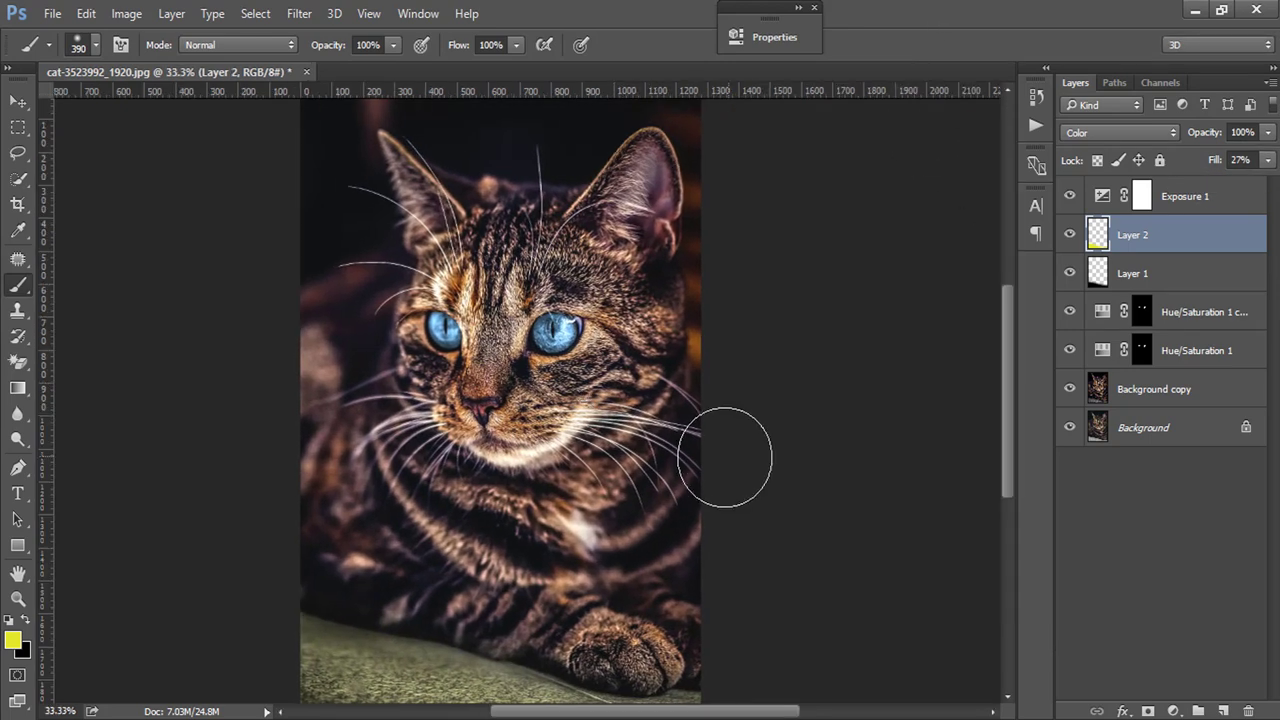
pyautogui.click(1221, 207)
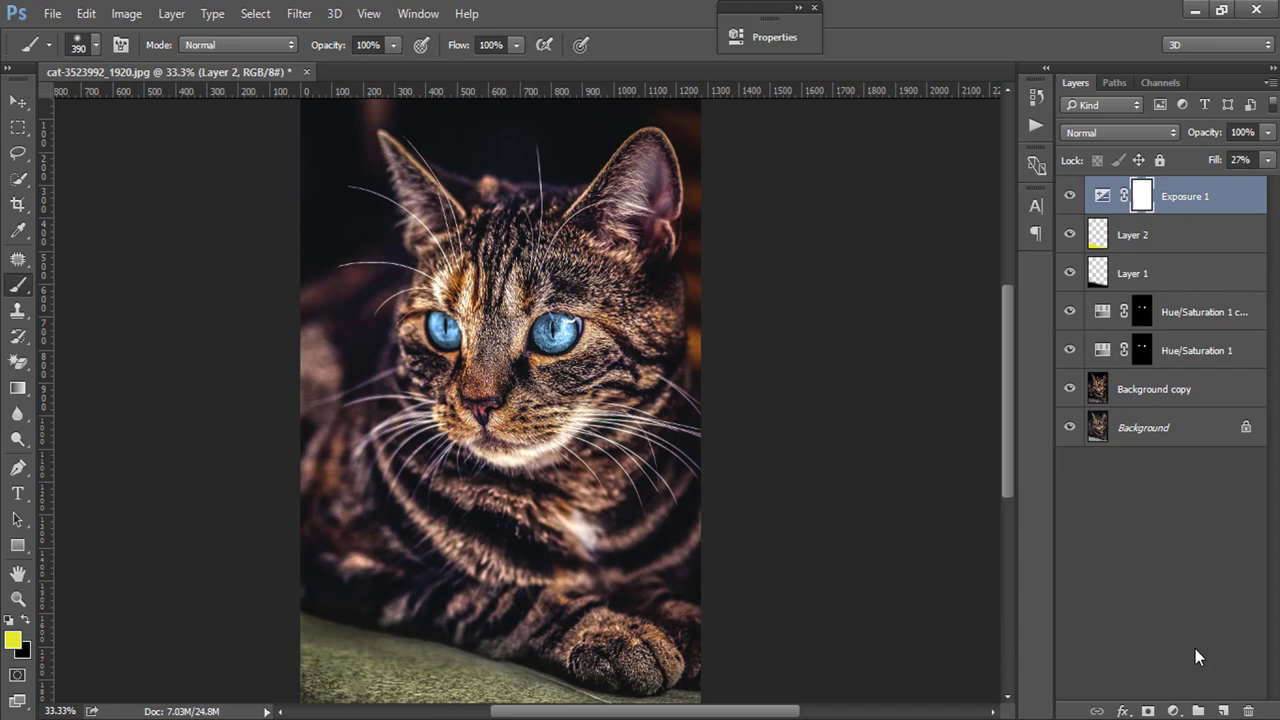
# Step: Add a new top layer and fill it with 50% Gray
pyautogui.click(1222, 710)
pyautogui.click(18, 128)
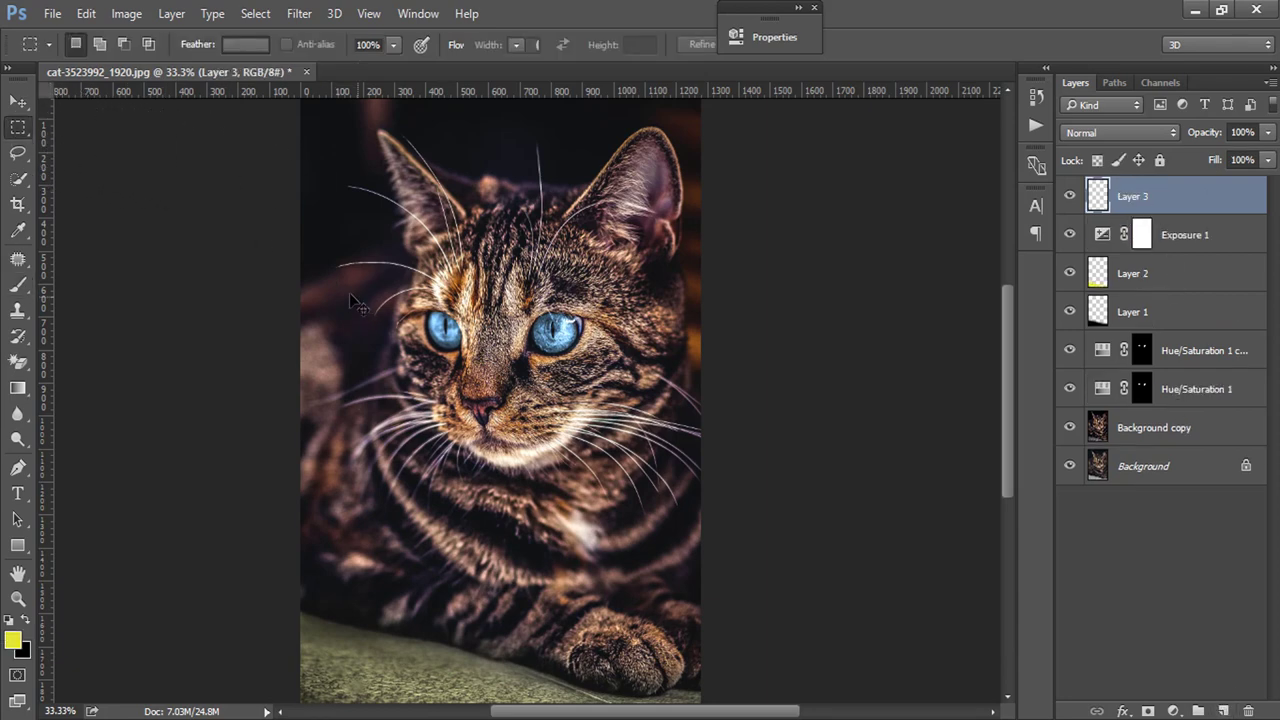
pyautogui.scroll(-1, 337, 206)
pyautogui.moveTo(352, 140)
pyautogui.mouseDown()
pyautogui.moveTo(447, 204)
pyautogui.moveTo(704, 595)
pyautogui.mouseUp()
pyautogui.keyDown('ctrl'); pyautogui.click(624, 503); pyautogui.keyUp('ctrl')
pyautogui.rightClick(624, 503)
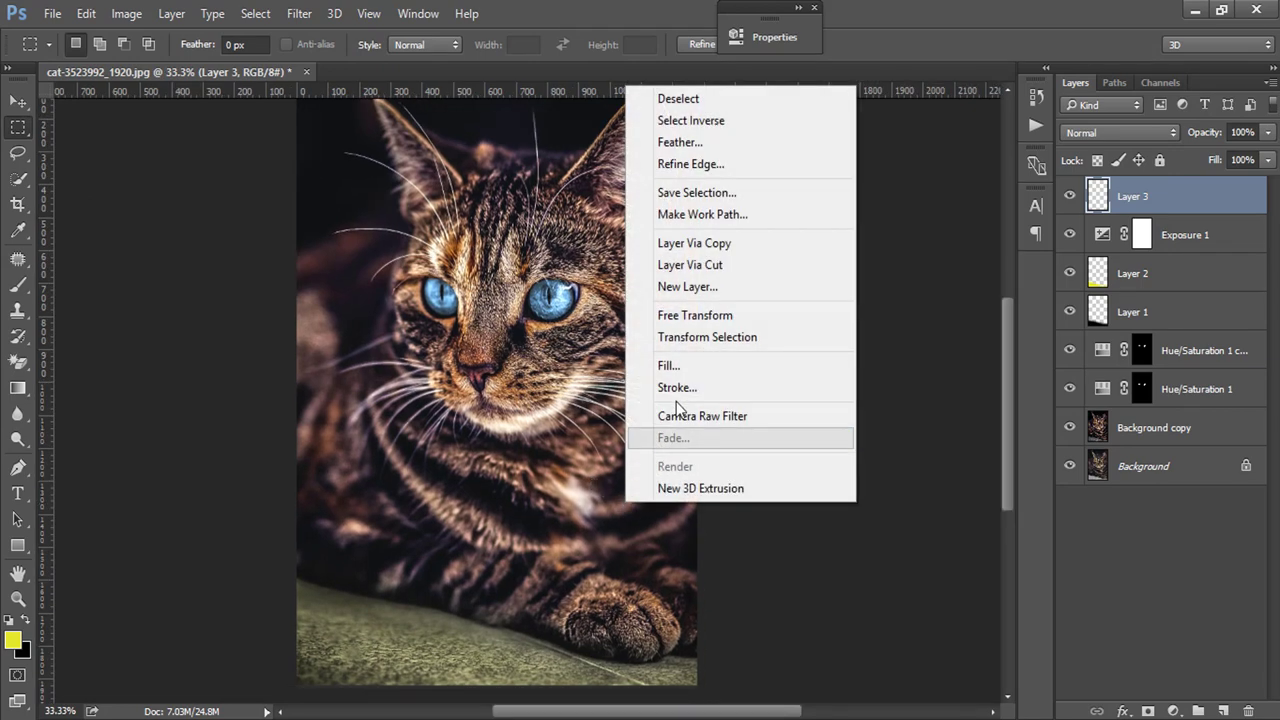
pyautogui.click(660, 363)
pyautogui.click(627, 201)
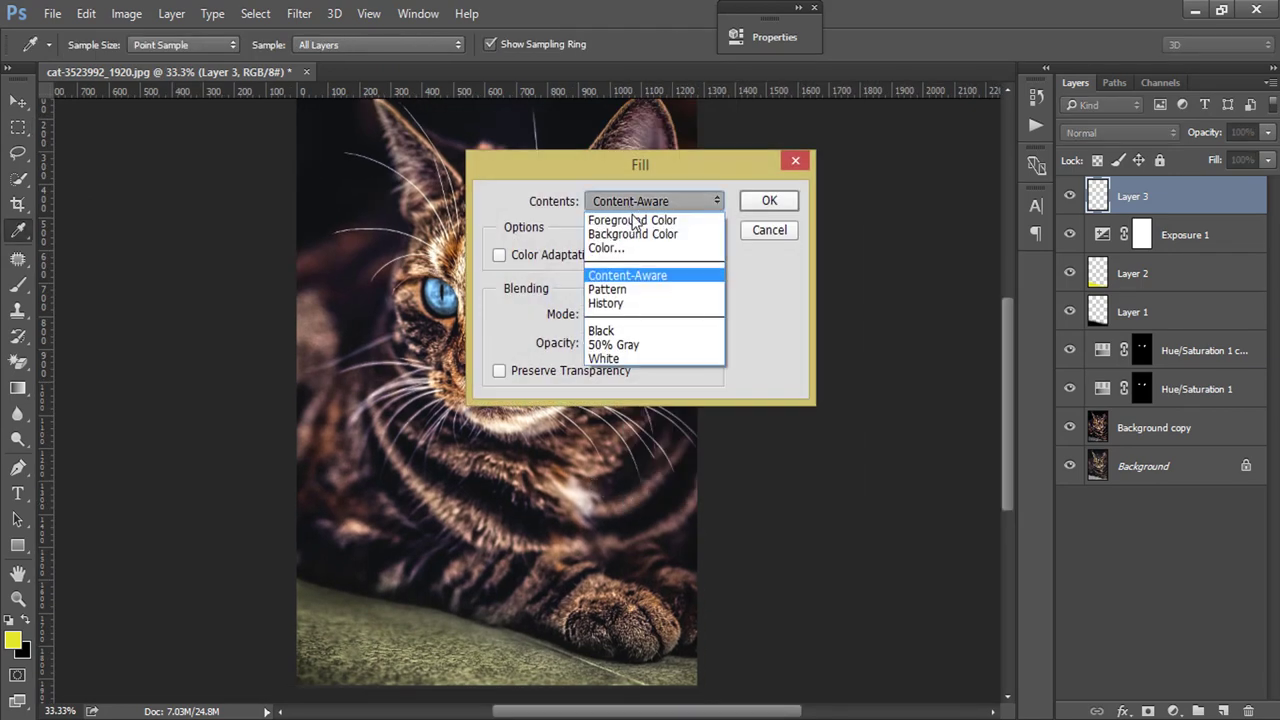
pyautogui.click(643, 336)
pyautogui.click(767, 202)
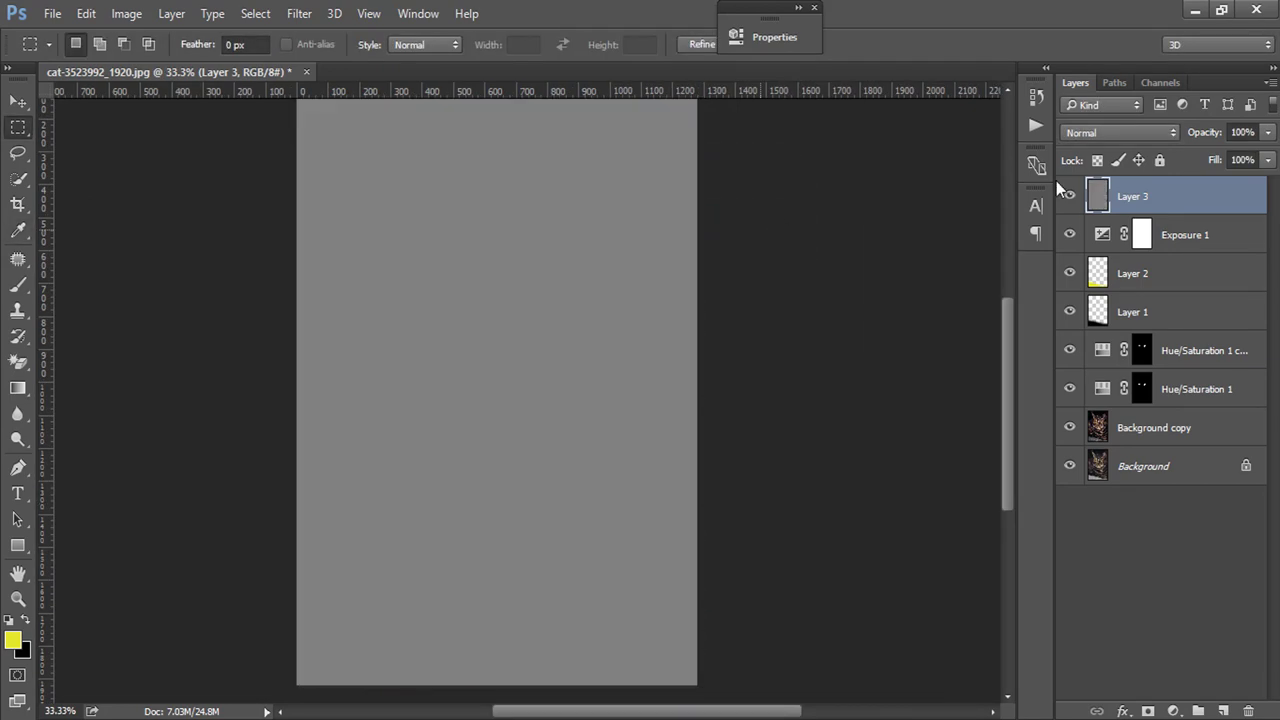
# Step: Set the gray layer to Overlay blending and zoom in on the cat's face
pyautogui.click(1138, 134)
pyautogui.click(1108, 325)
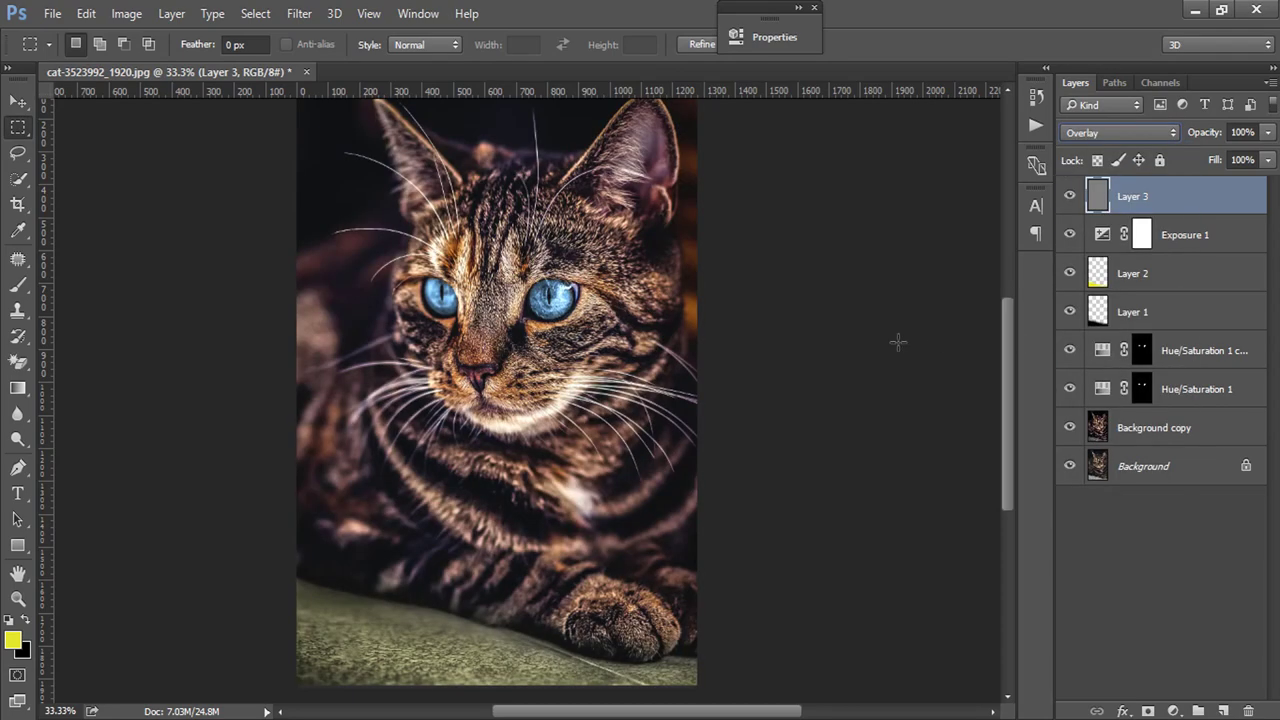
pyautogui.scroll(1, 674, 284)
pyautogui.moveTo(672, 282); pyautogui.dragTo(715, 366)
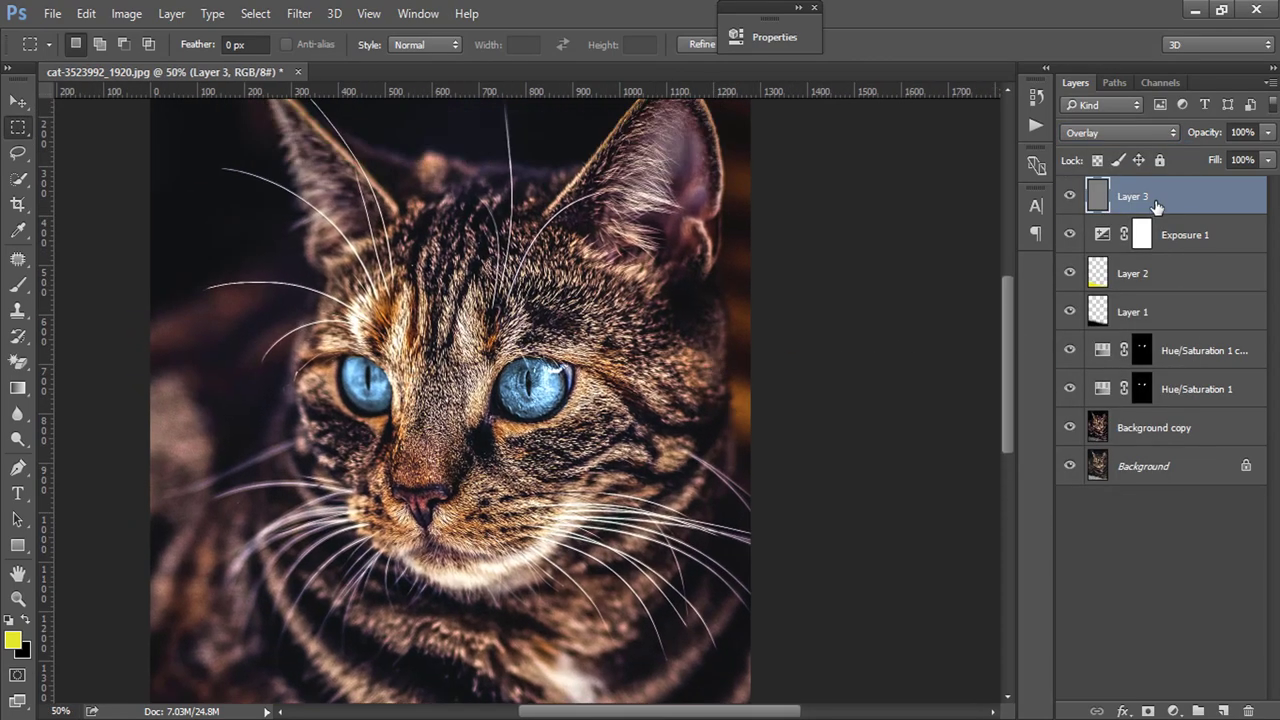
# Step: Dodge the highlight in the cat's right eye at 19% exposure with default colours
pyautogui.click(18, 285)
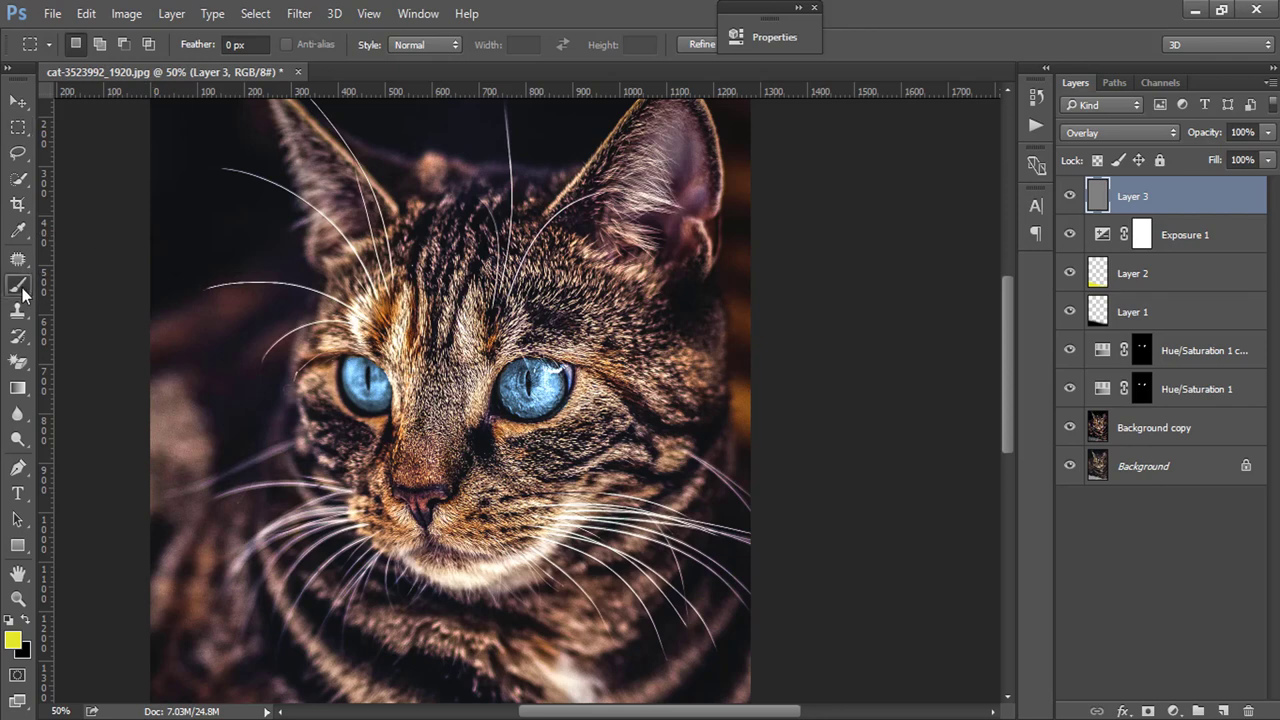
pyautogui.click(22, 440)
pyautogui.click(92, 436)
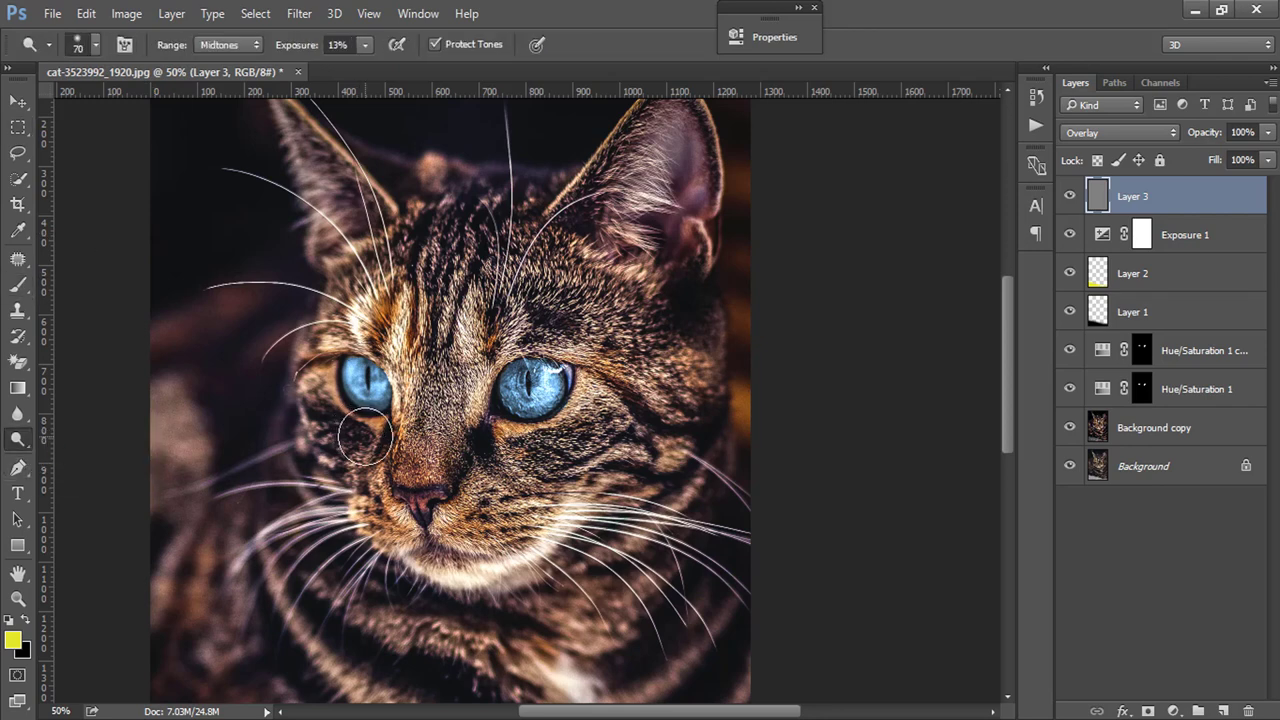
pyautogui.press('[')
pyautogui.moveTo(289, 47); pyautogui.dragTo(296, 48)
pyautogui.click(9, 620)
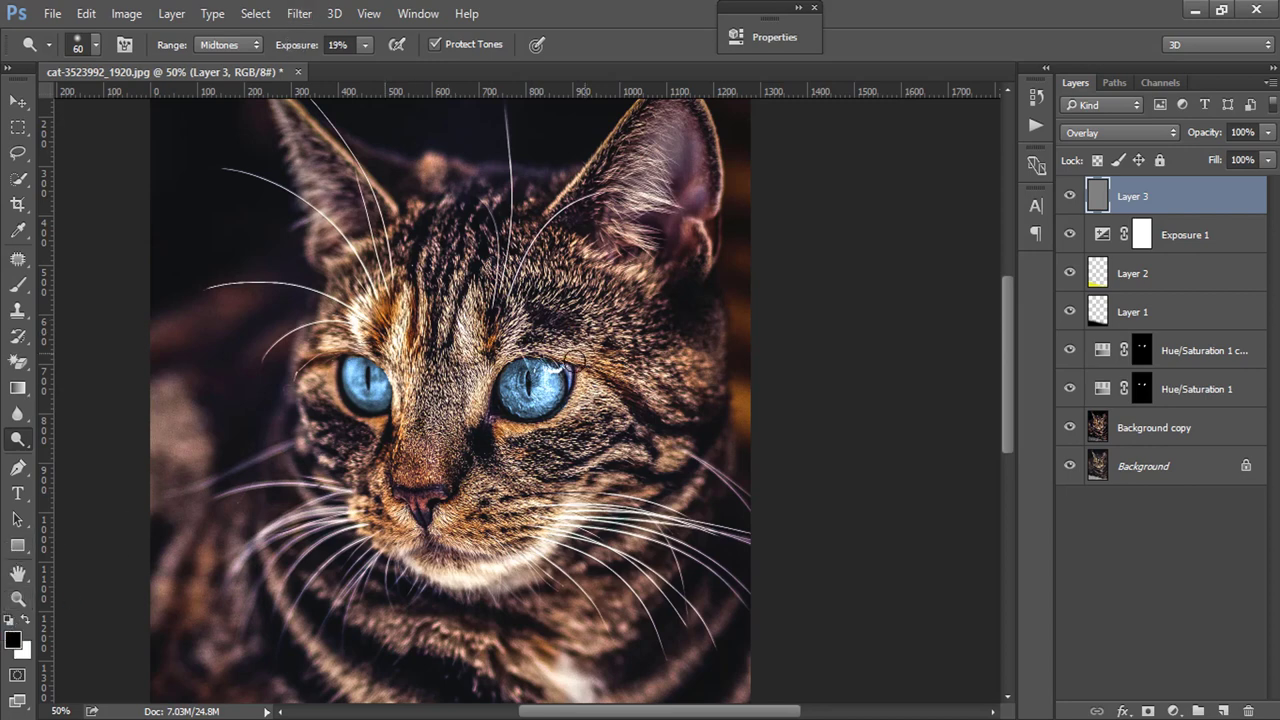
pyautogui.moveTo(573, 359); pyautogui.dragTo(554, 412)
# Step: Lighten the cat's left ear, then the fur beside the nose with a 45 brush
pyautogui.moveTo(589, 298); pyautogui.dragTo(583, 316)
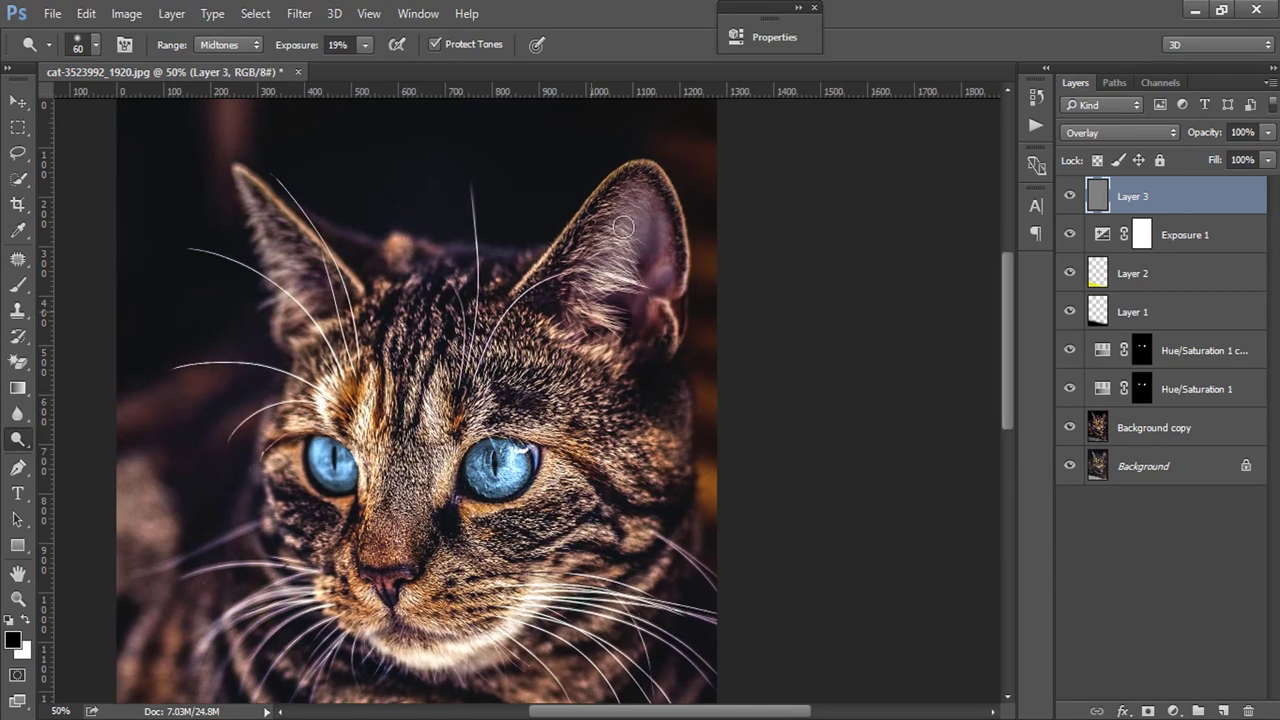
pyautogui.moveTo(623, 227); pyautogui.dragTo(571, 274)
pyautogui.press('[')
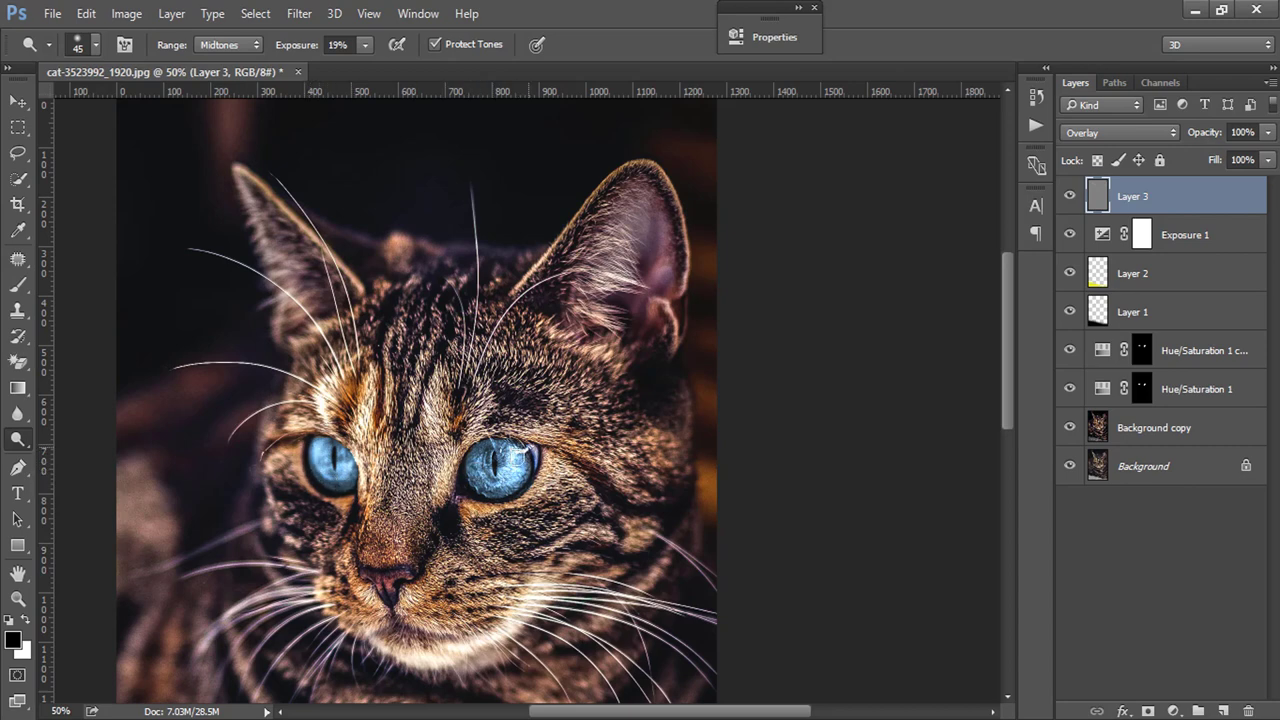
pyautogui.moveTo(466, 491); pyautogui.dragTo(452, 378)
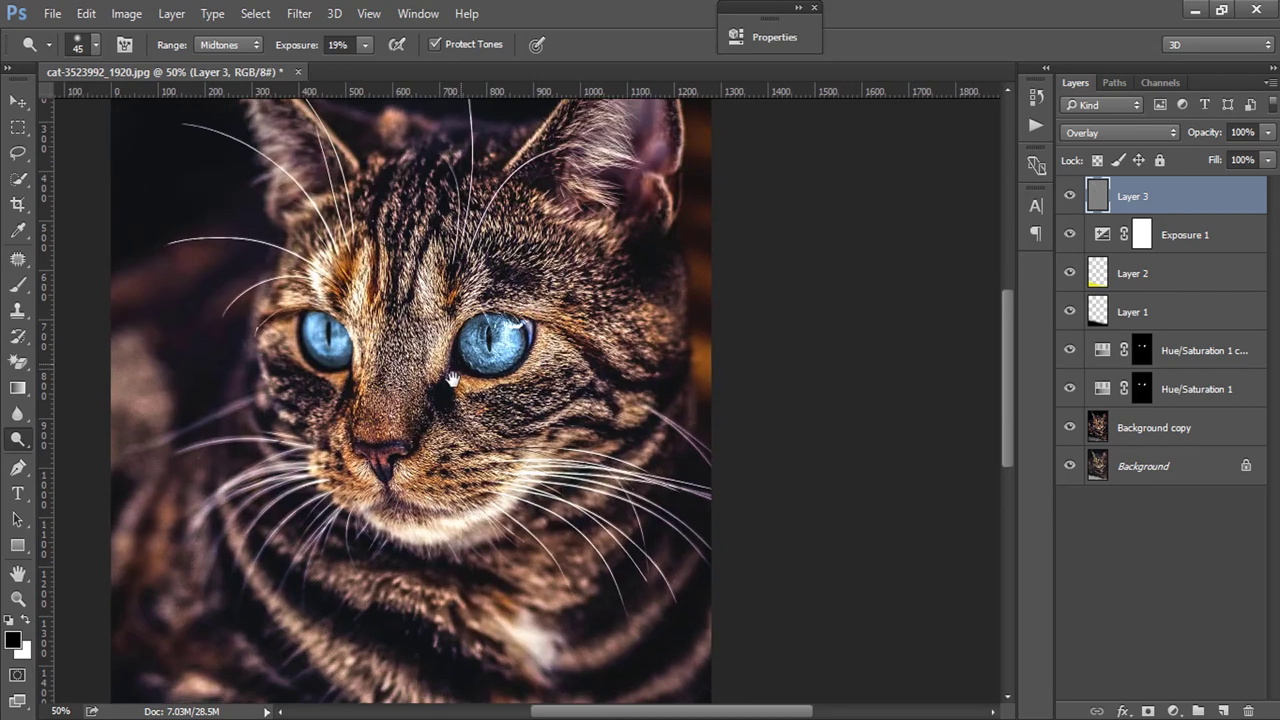
pyautogui.moveTo(402, 441)
pyautogui.mouseDown()
pyautogui.moveTo(414, 456)
pyautogui.moveTo(371, 487)
pyautogui.mouseUp()
# Step: Lighten the front paw fur at 50% exposure with a 70 brush, undoing a chest stroke
pyautogui.scroll(-1, 488, 466)
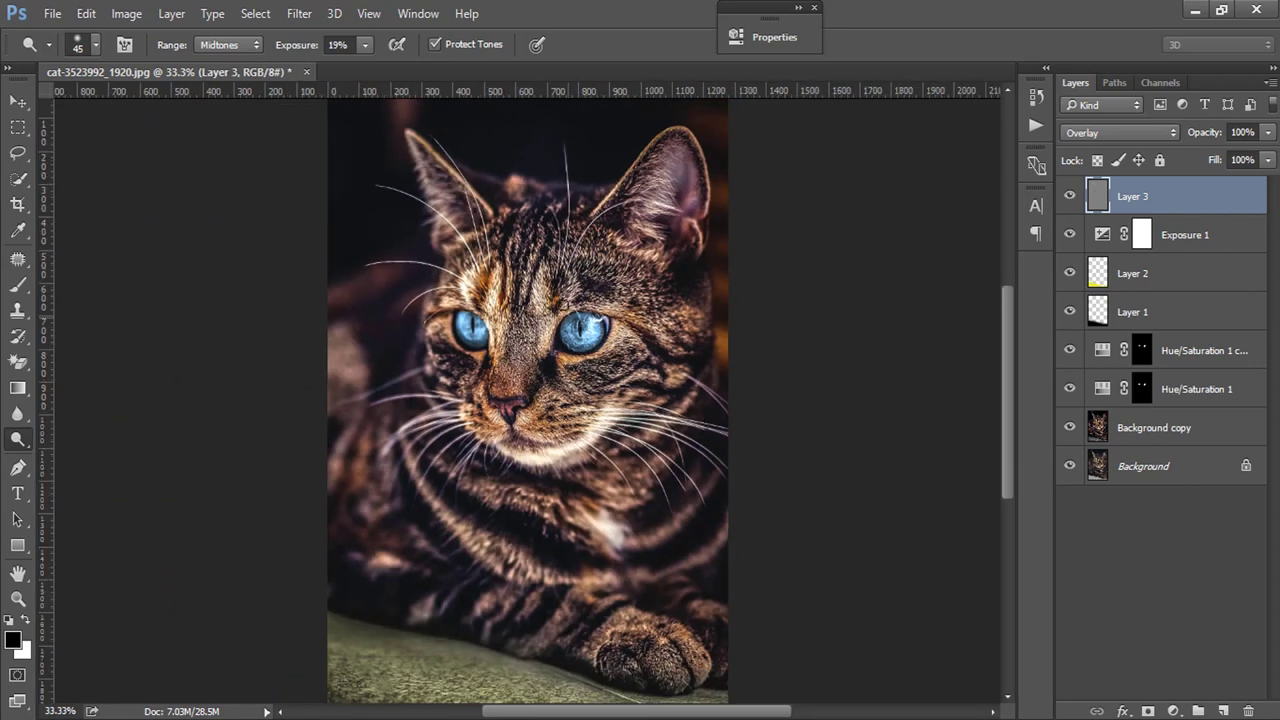
pyautogui.moveTo(300, 52); pyautogui.dragTo(339, 50)
pyautogui.press(']')
pyautogui.press(']')
pyautogui.press(']')
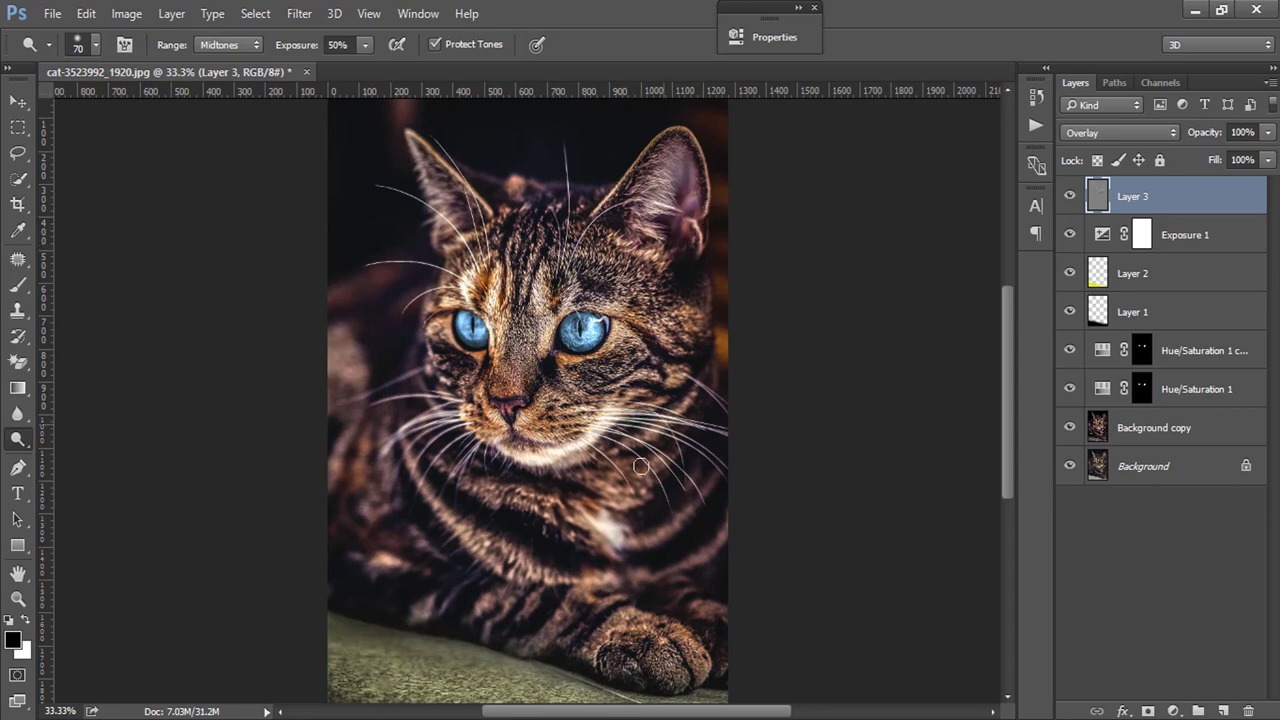
pyautogui.moveTo(446, 489); pyautogui.dragTo(580, 514)
pyautogui.hotkey('ctrl', 'z')
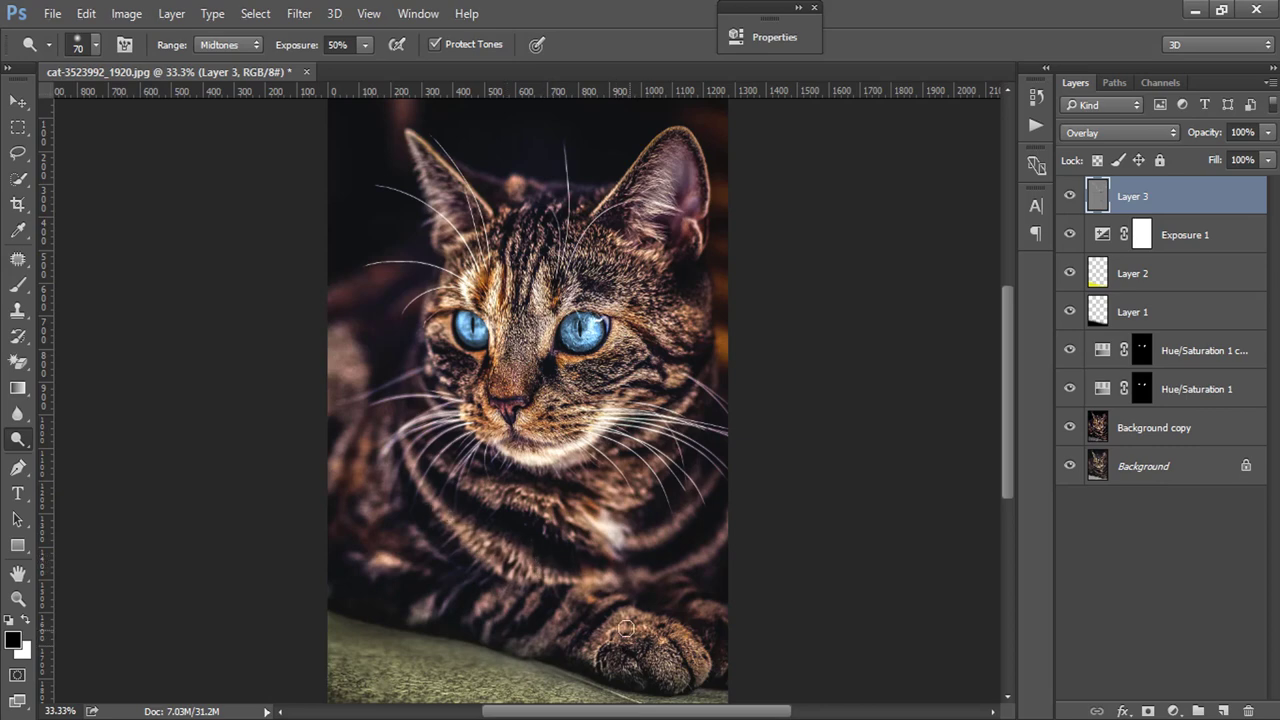
pyautogui.moveTo(675, 673)
pyautogui.mouseDown()
pyautogui.moveTo(660, 681)
pyautogui.moveTo(696, 680)
pyautogui.mouseUp()
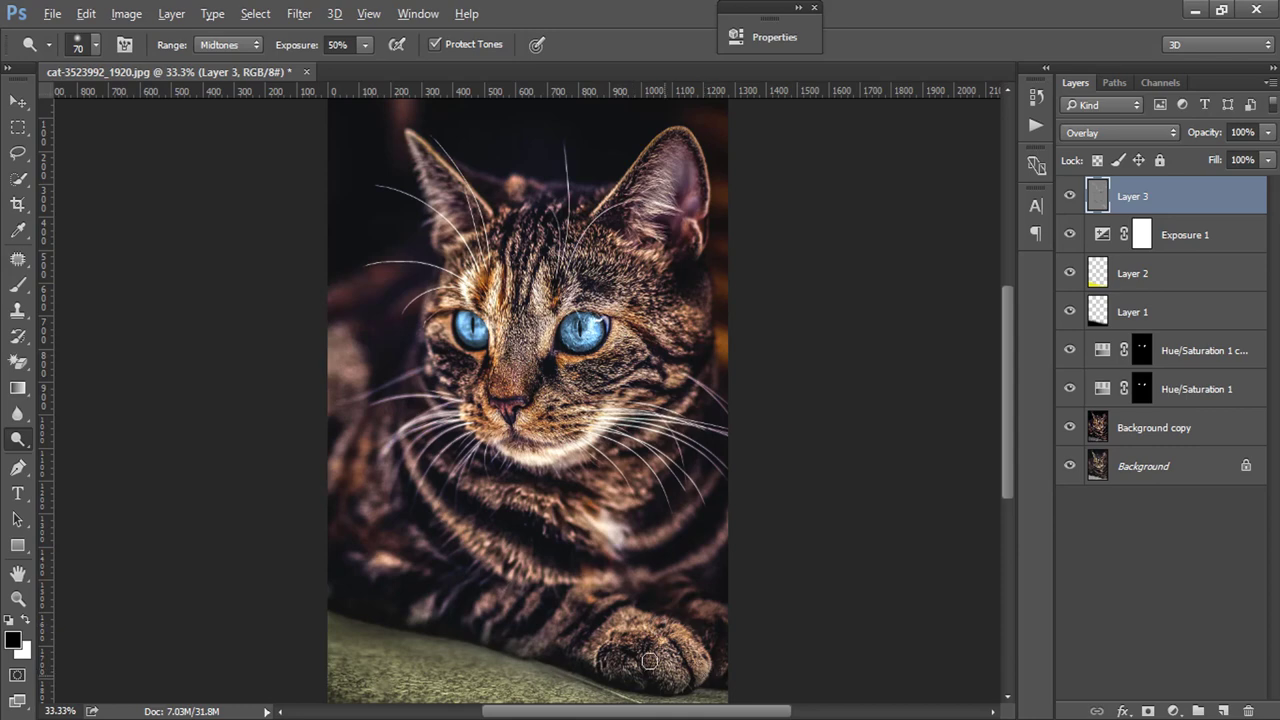
pyautogui.moveTo(629, 606); pyautogui.dragTo(665, 524)
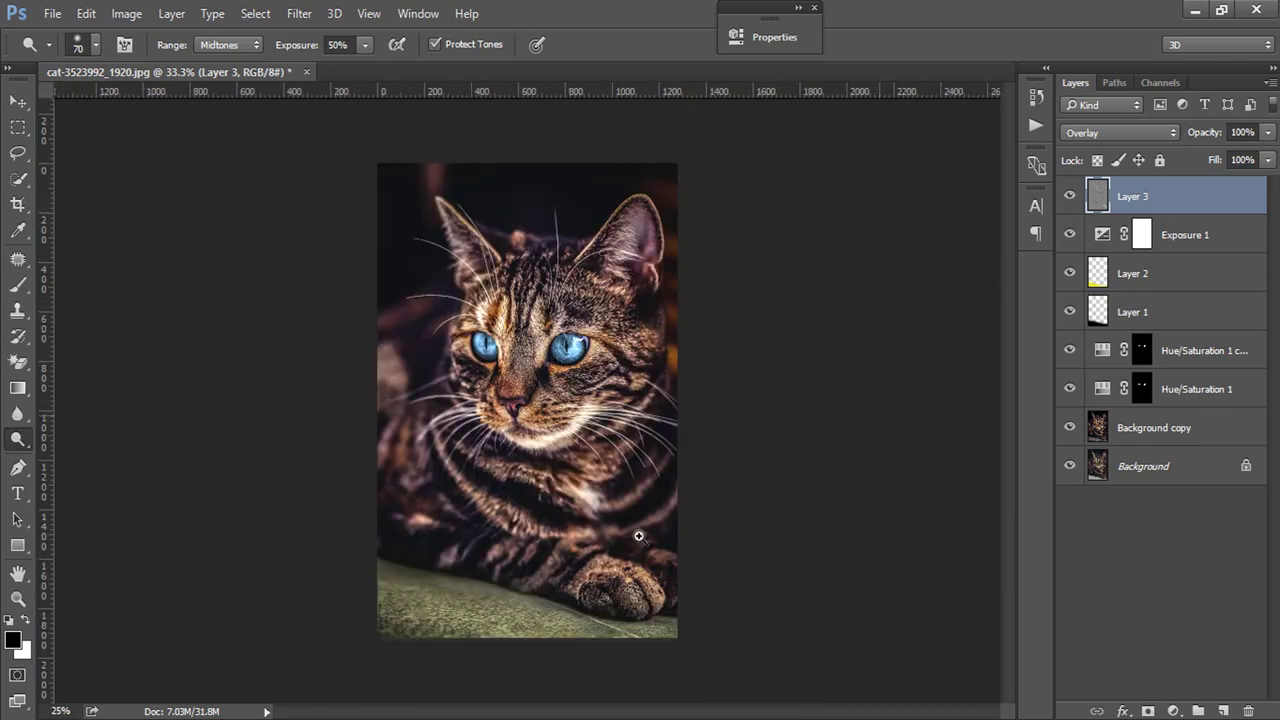
pyautogui.click(665, 524)
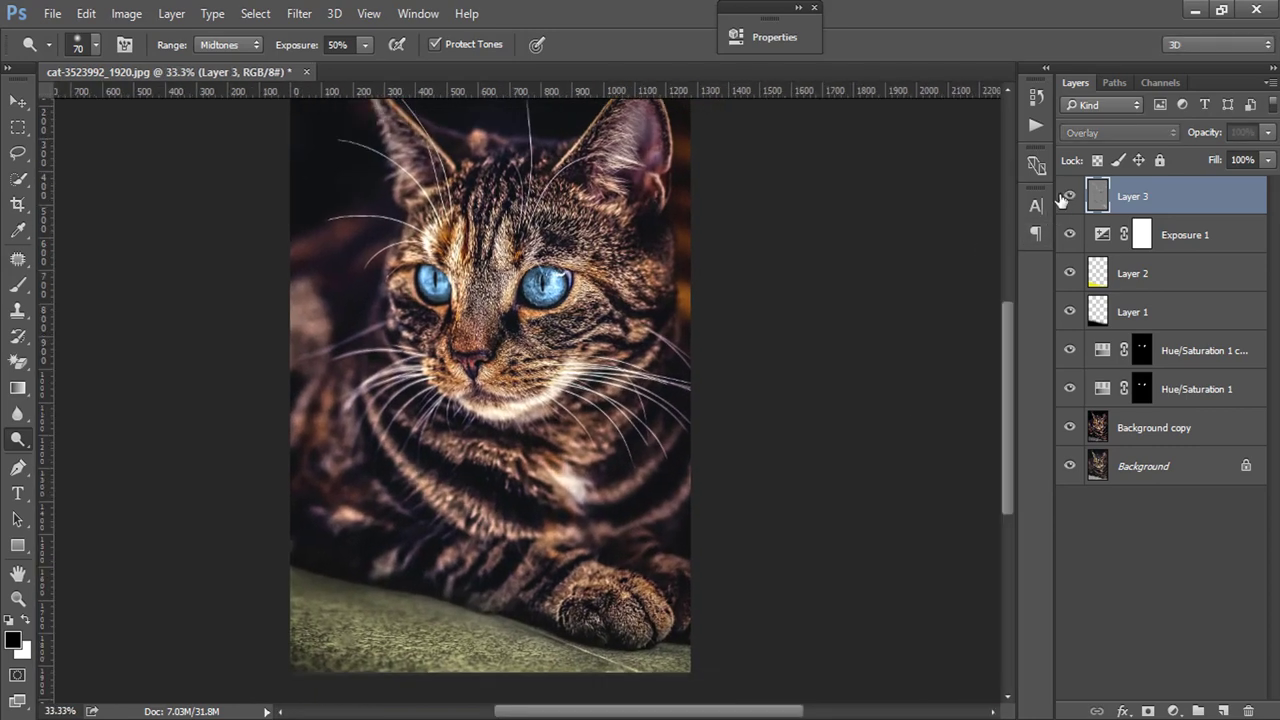
pyautogui.hotkey('ctrl', '-')
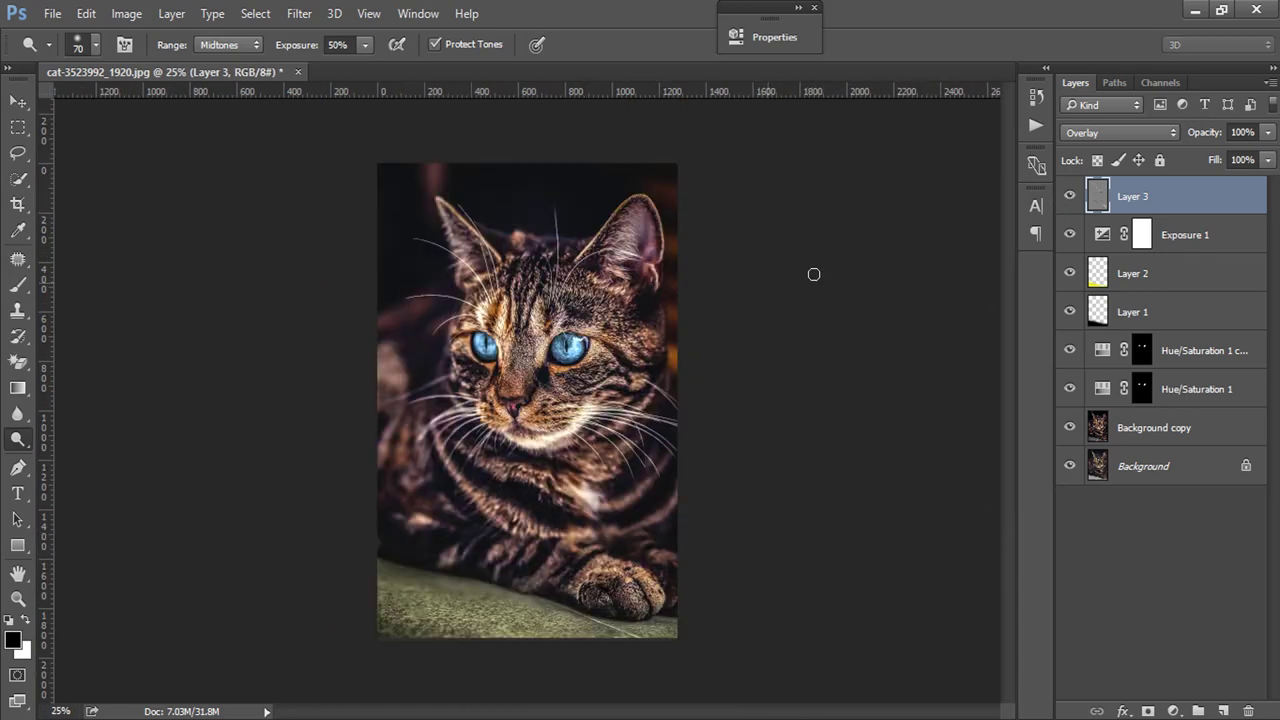
# Step: Set the Exposure 1 offset to +0.001 and toggle the layer to compare
pyautogui.click(1085, 235)
pyautogui.click(1070, 235)
pyautogui.click(1070, 236)
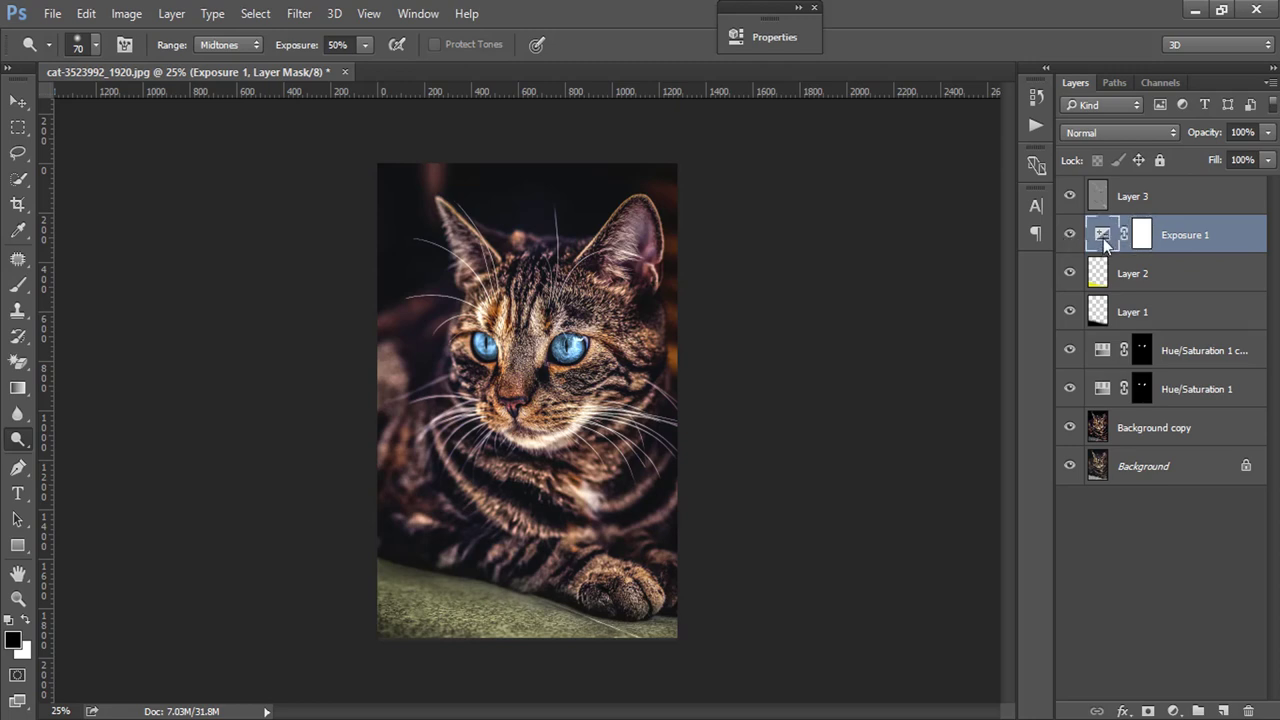
pyautogui.doubleClick(1102, 235)
pyautogui.click(680, 155)
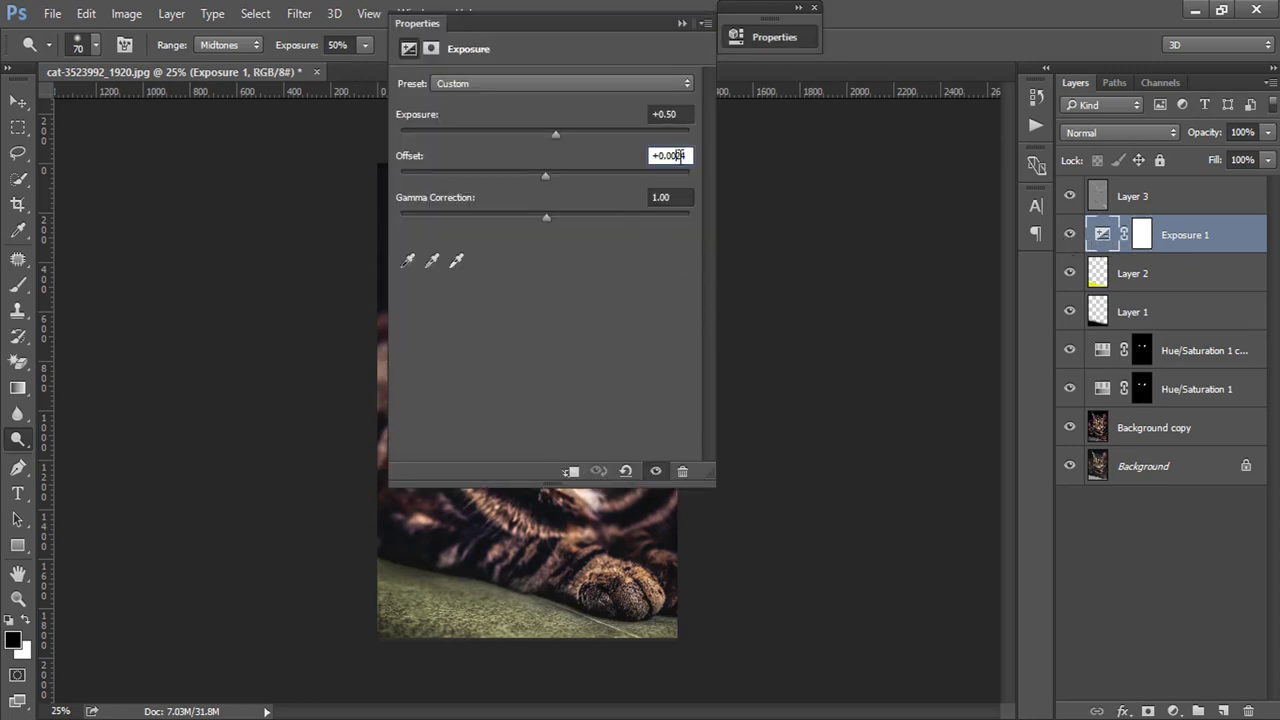
pyautogui.write('1')
pyautogui.click(681, 23)
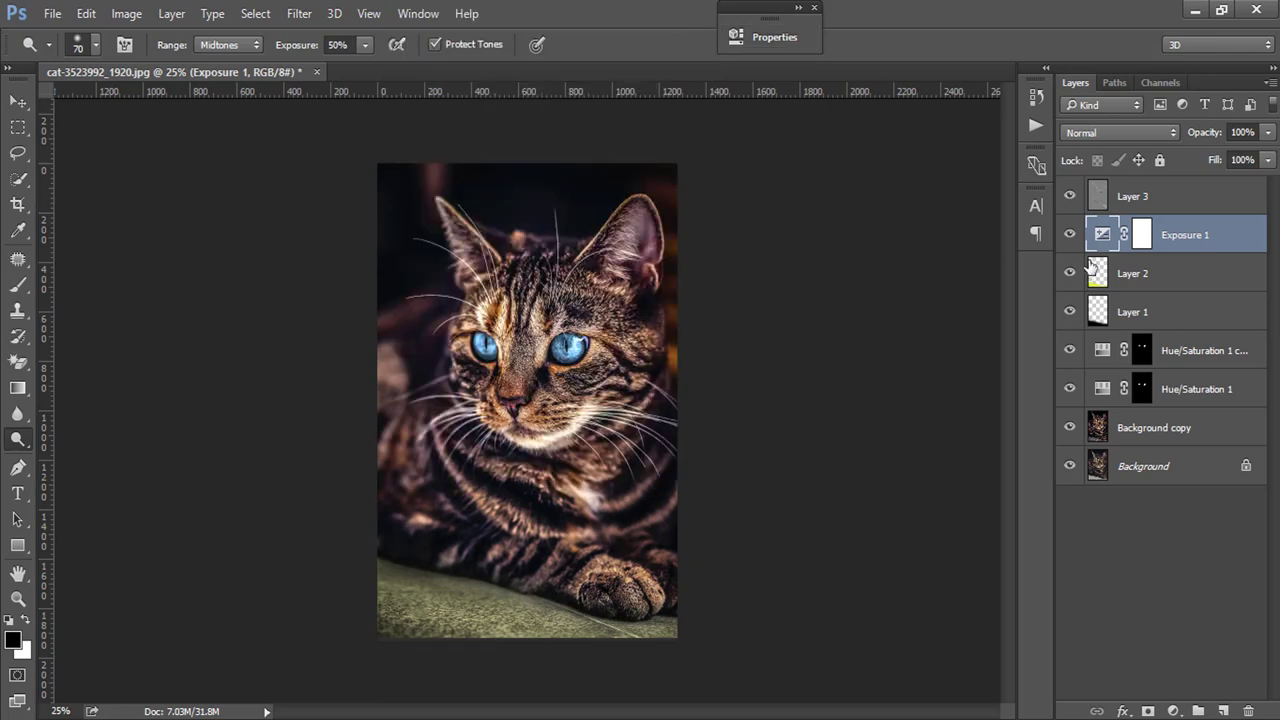
pyautogui.click(1070, 234)
pyautogui.click(1070, 234)
# Step: Clear the canvas-wide selection, zoom to 33.3%, and briefly browse the adjustment list
pyautogui.hotkey('ctrl', 'a')
pyautogui.hotkey('ctrl', '-')
pyautogui.hotkey('ctrl', '+')
pyautogui.click(17, 128)
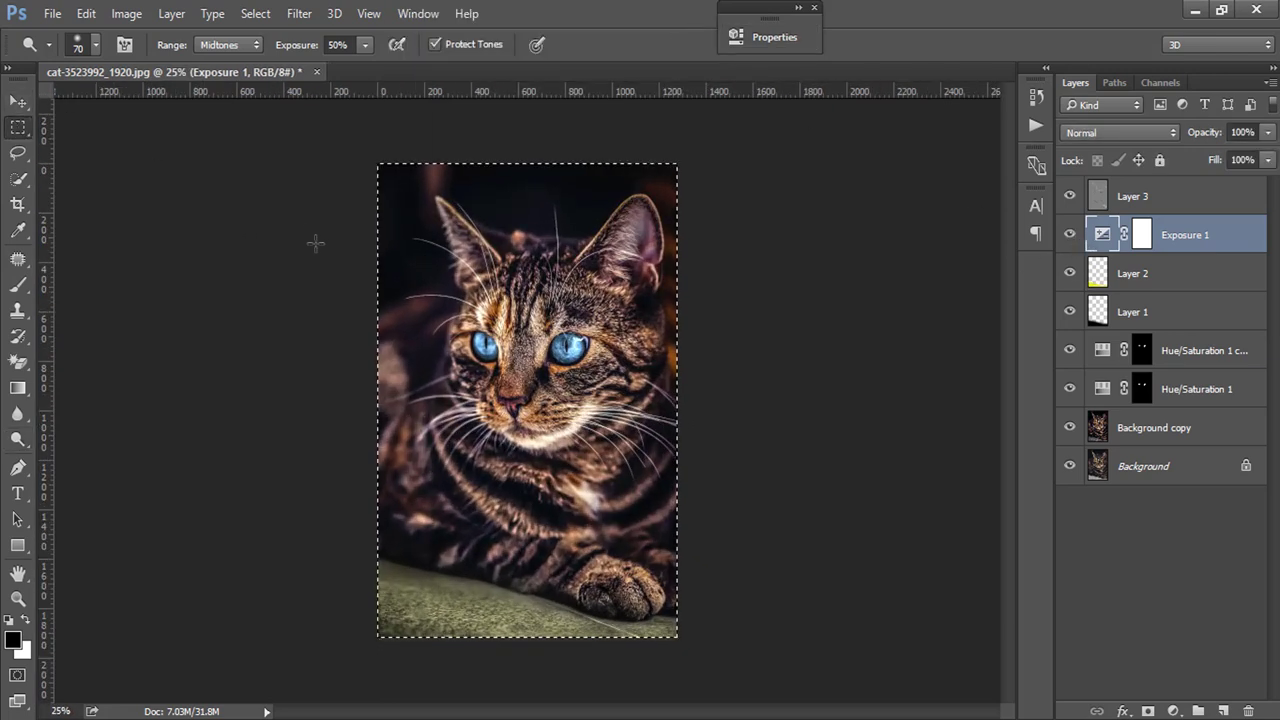
pyautogui.hotkey('ctrl', 'd')
pyautogui.hotkey('ctrl', '+')
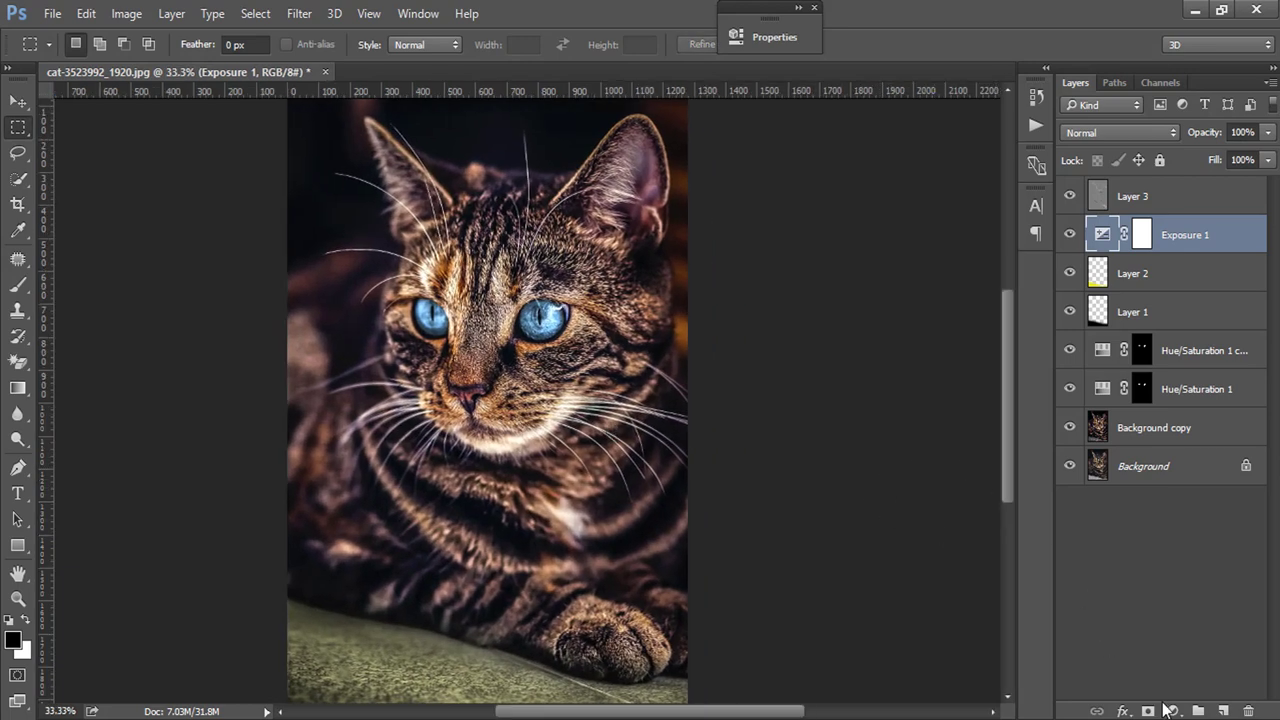
pyautogui.click(1173, 711)
pyautogui.click(1170, 181)
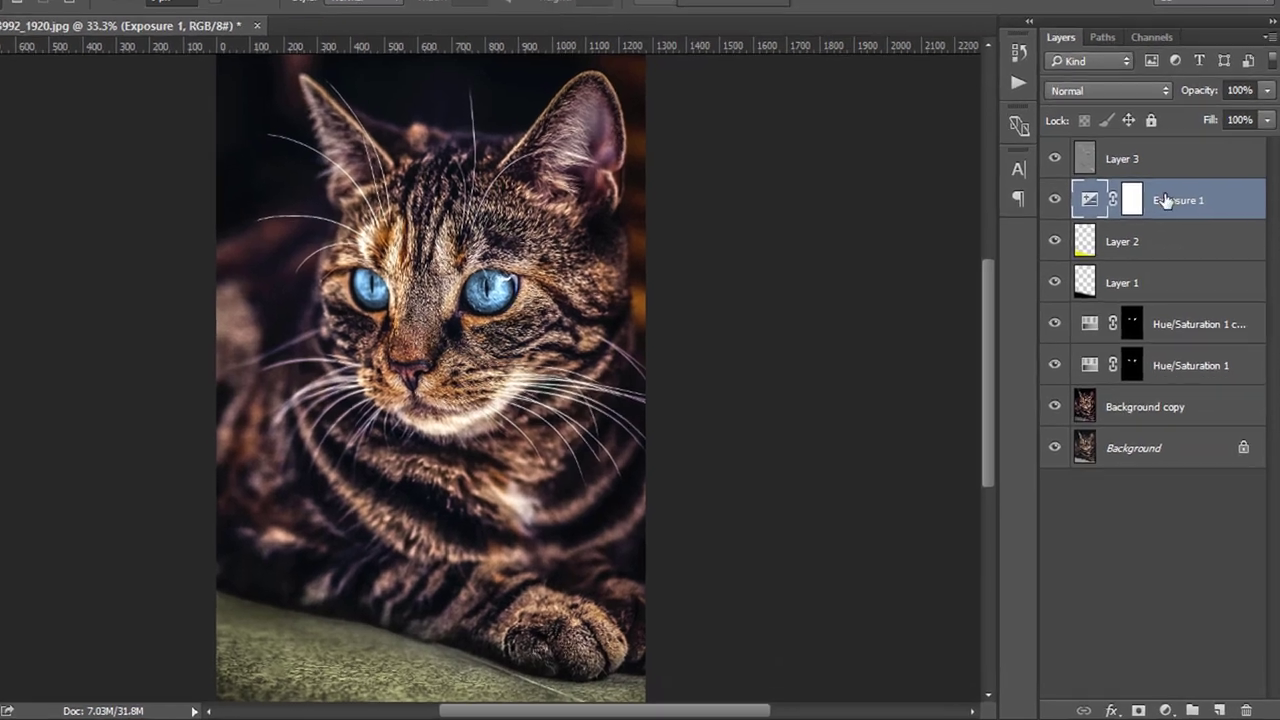
# Step: Add a Color Balance layer above Layer 3, shifting midtones toward blue and adjusting shadows
pyautogui.click(1133, 196)
pyautogui.click(1166, 709)
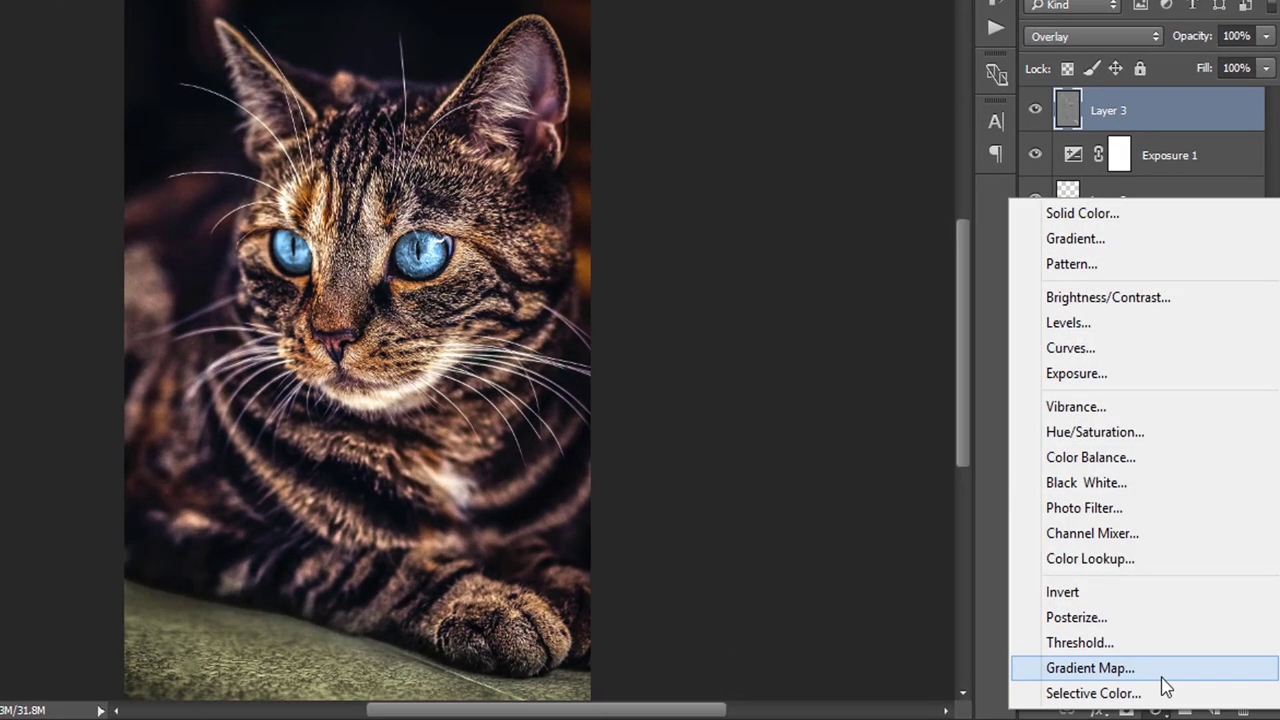
pyautogui.click(1106, 459)
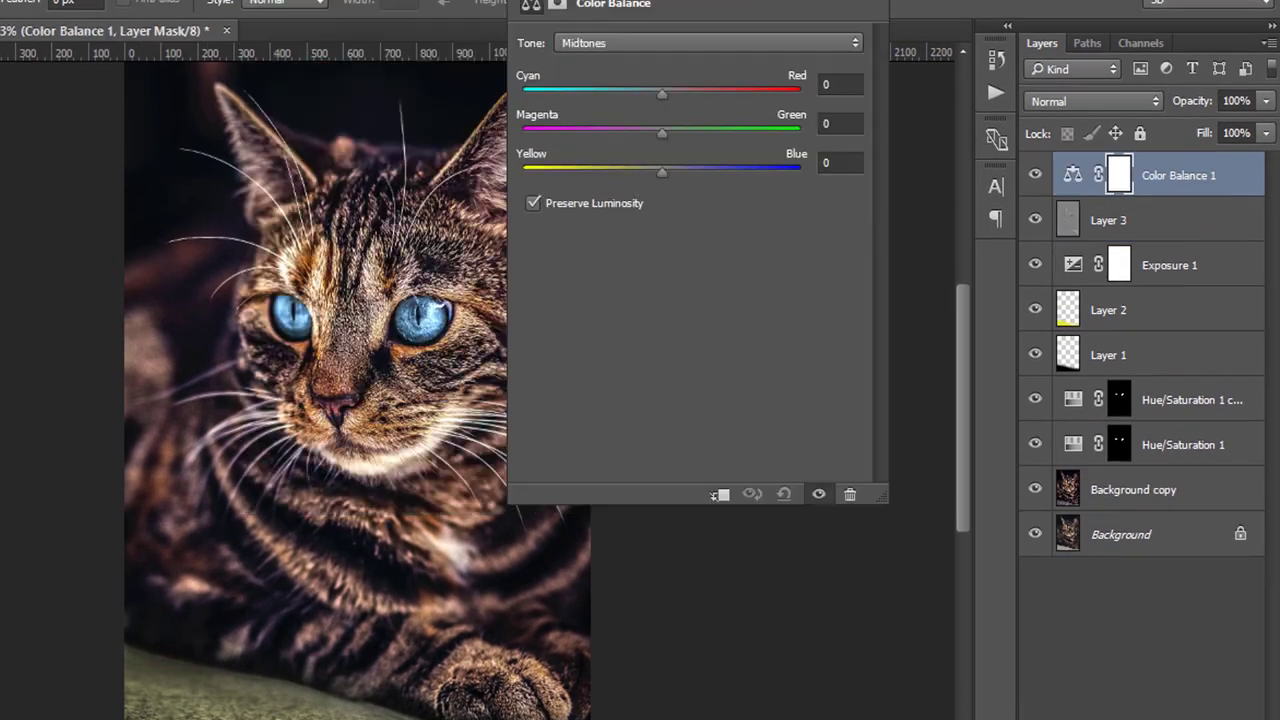
pyautogui.moveTo(560, 8); pyautogui.dragTo(780, 8)
pyautogui.moveTo(888, 172)
pyautogui.mouseDown()
pyautogui.moveTo(909, 172)
pyautogui.moveTo(857, 173)
pyautogui.moveTo(896, 173)
pyautogui.mouseUp()
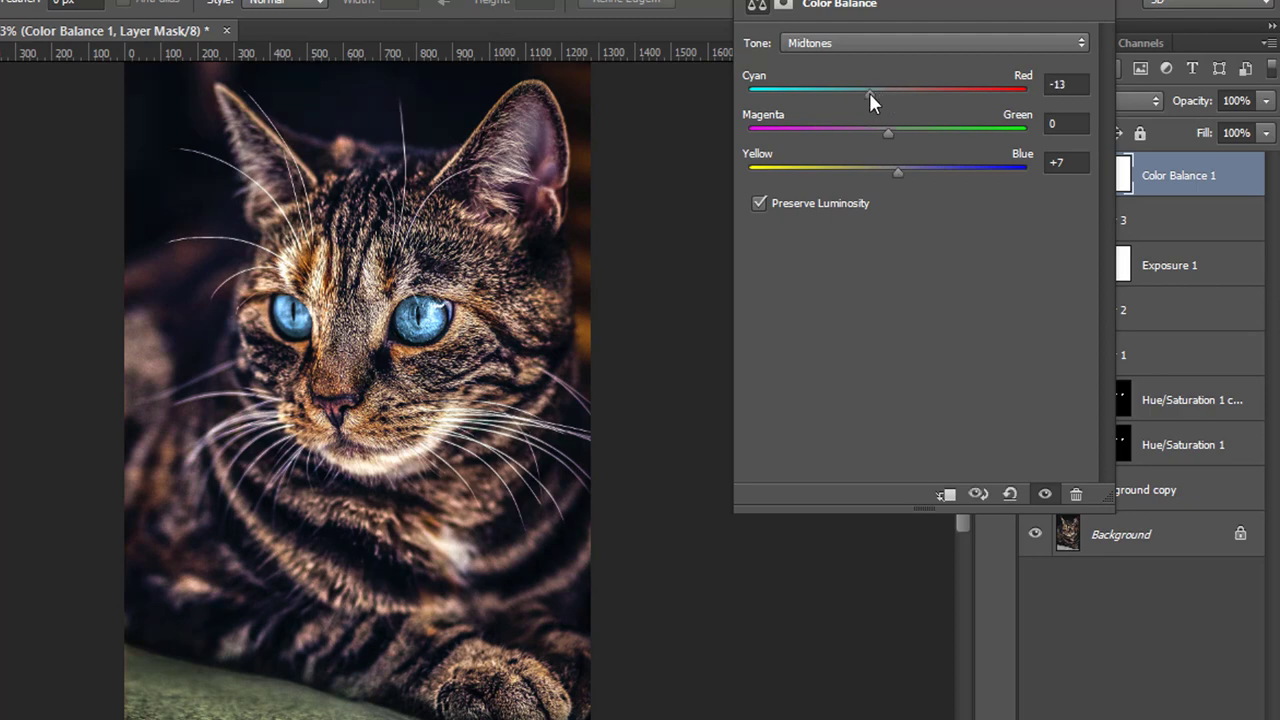
pyautogui.moveTo(877, 91)
pyautogui.mouseDown()
pyautogui.moveTo(908, 93)
pyautogui.moveTo(872, 101)
pyautogui.moveTo(901, 100)
pyautogui.moveTo(879, 130)
pyautogui.moveTo(876, 168)
pyautogui.moveTo(887, 167)
pyautogui.mouseUp()
pyautogui.click(886, 42)
pyautogui.click(886, 55)
pyautogui.moveTo(887, 89)
pyautogui.mouseDown()
pyautogui.moveTo(871, 91)
pyautogui.moveTo(893, 95)
pyautogui.moveTo(878, 131)
pyautogui.mouseUp()
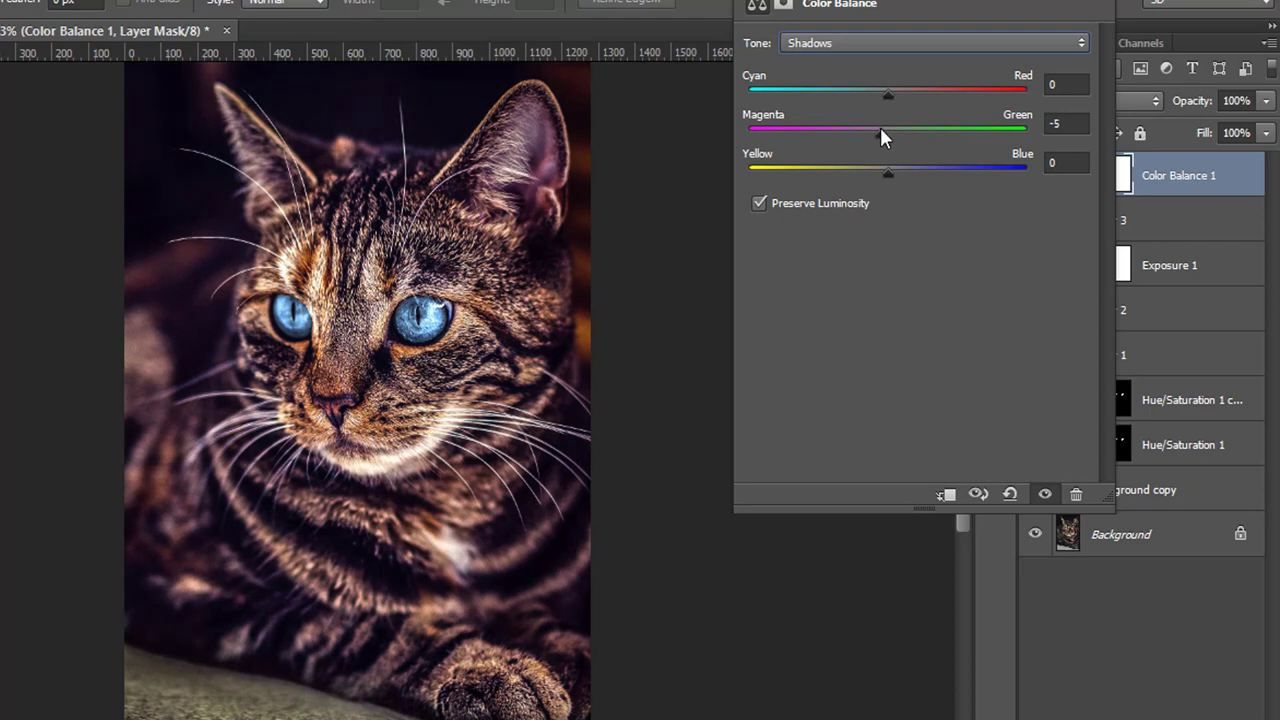
# Step: Set the highlights to Cyan -11, Green +4 and Blue +4
pyautogui.click(890, 43)
pyautogui.click(891, 63)
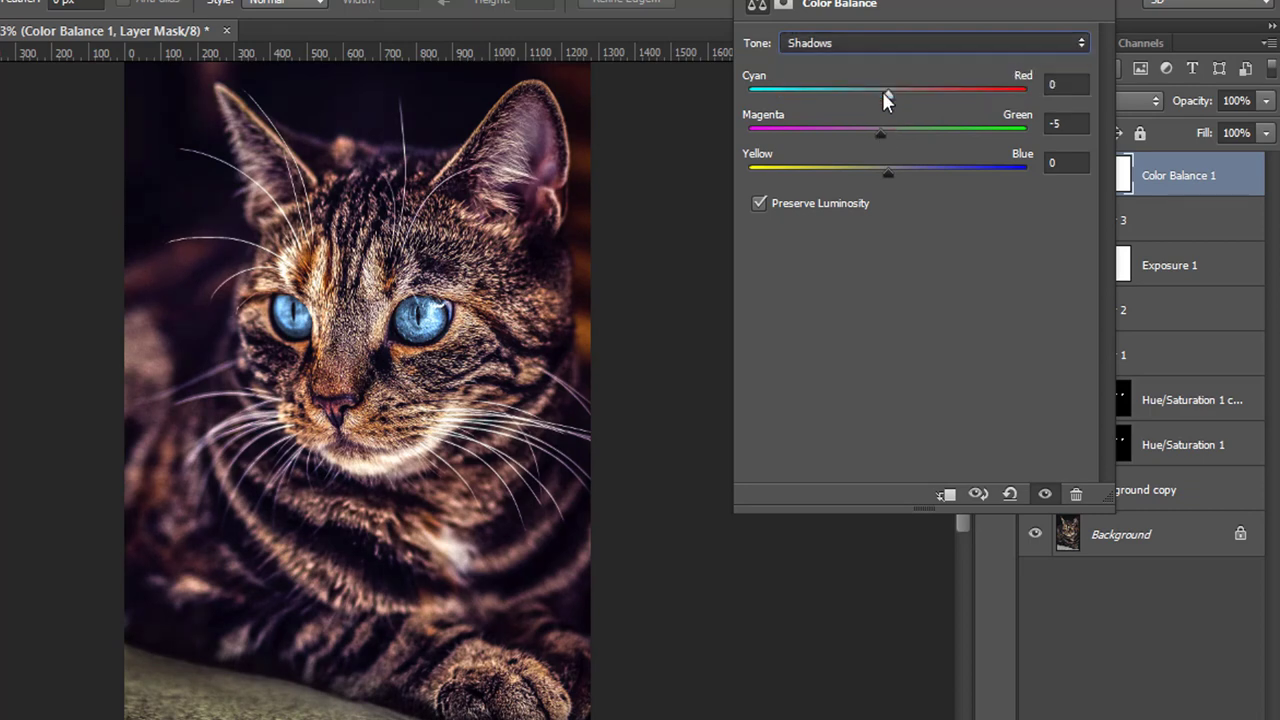
pyautogui.moveTo(866, 171); pyautogui.dragTo(893, 171)
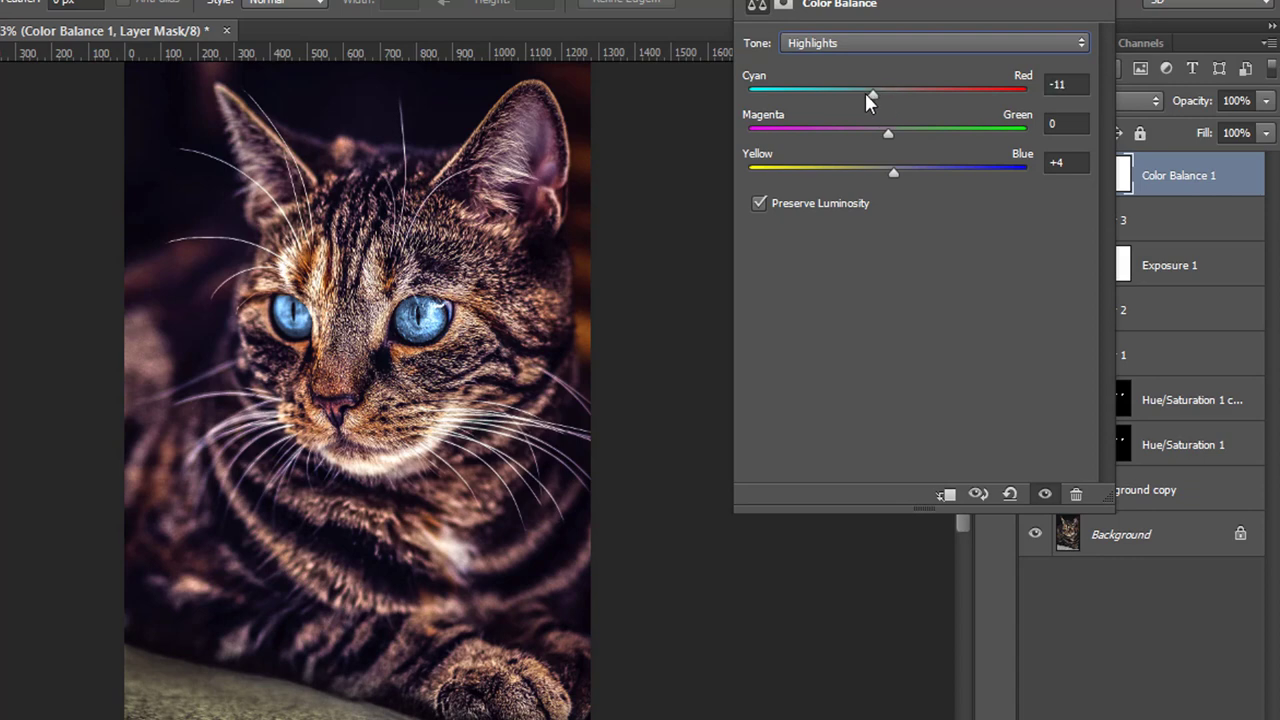
pyautogui.moveTo(867, 95); pyautogui.dragTo(864, 95)
pyautogui.moveTo(868, 94); pyautogui.dragTo(871, 94)
pyautogui.moveTo(895, 136)
pyautogui.mouseDown()
pyautogui.moveTo(860, 136)
pyautogui.moveTo(904, 137)
pyautogui.moveTo(887, 137)
pyautogui.mouseUp()
pyautogui.click(1113, 6)
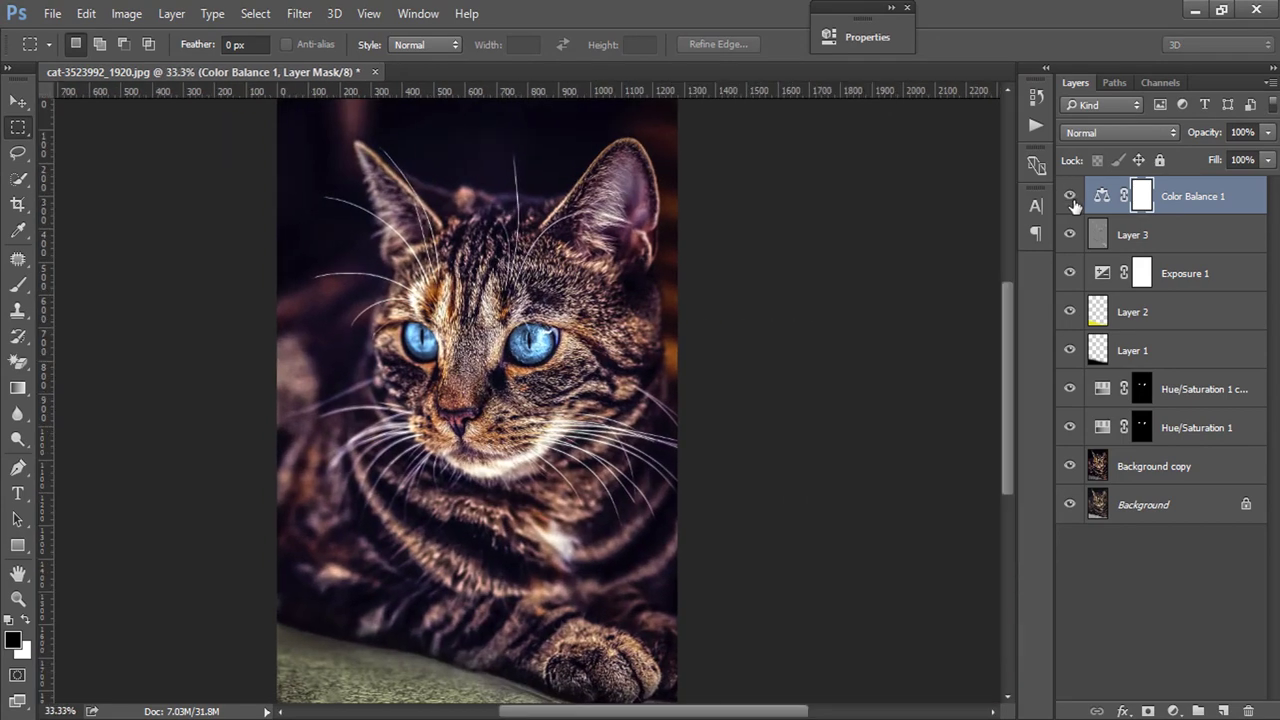
pyautogui.click(1070, 198)
pyautogui.click(1071, 199)
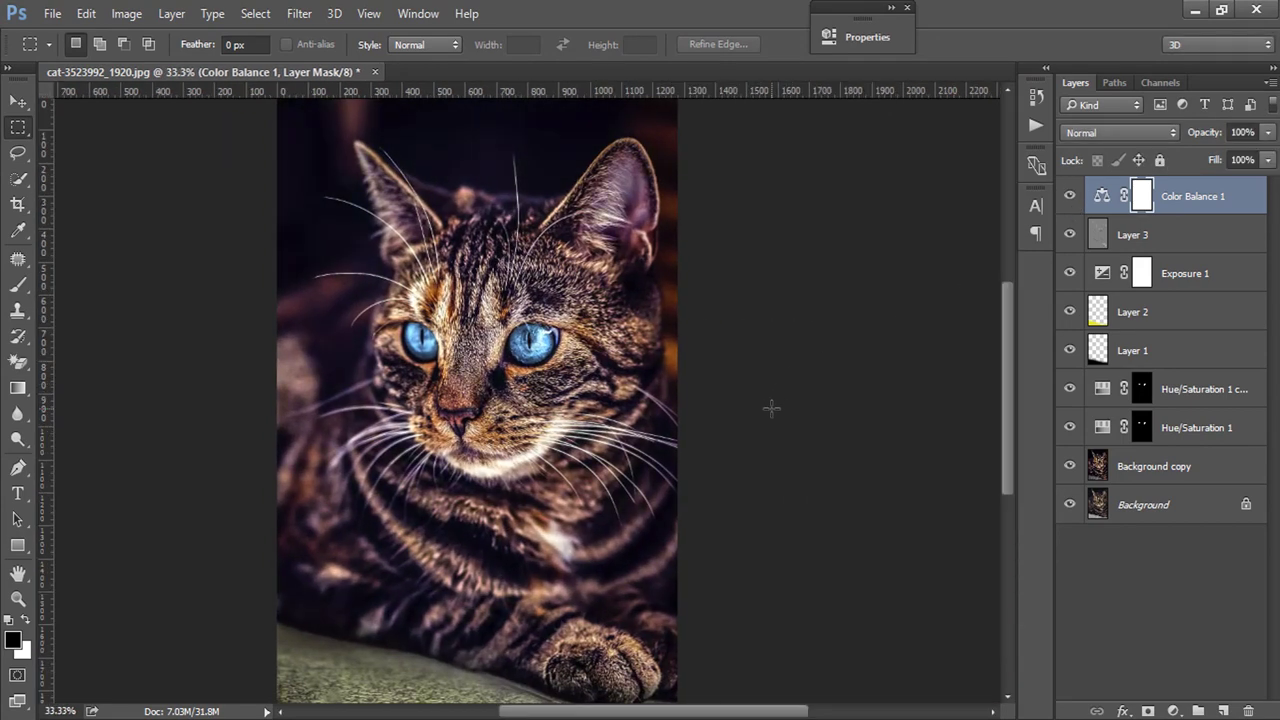